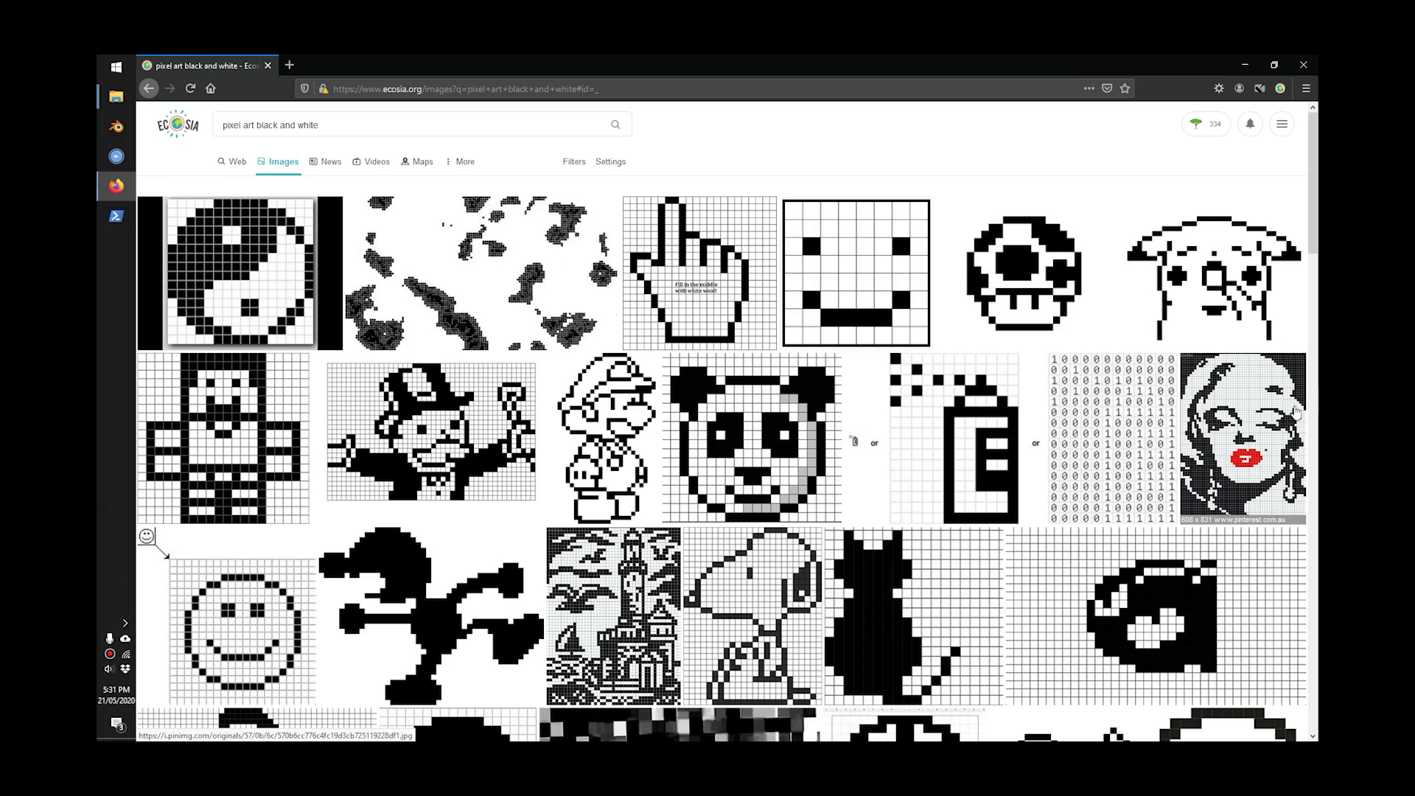
# Step: Find the star outline icon among the black-and-white pixel art image results and copy the image
pyautogui.scroll(-3, 1221, 448)
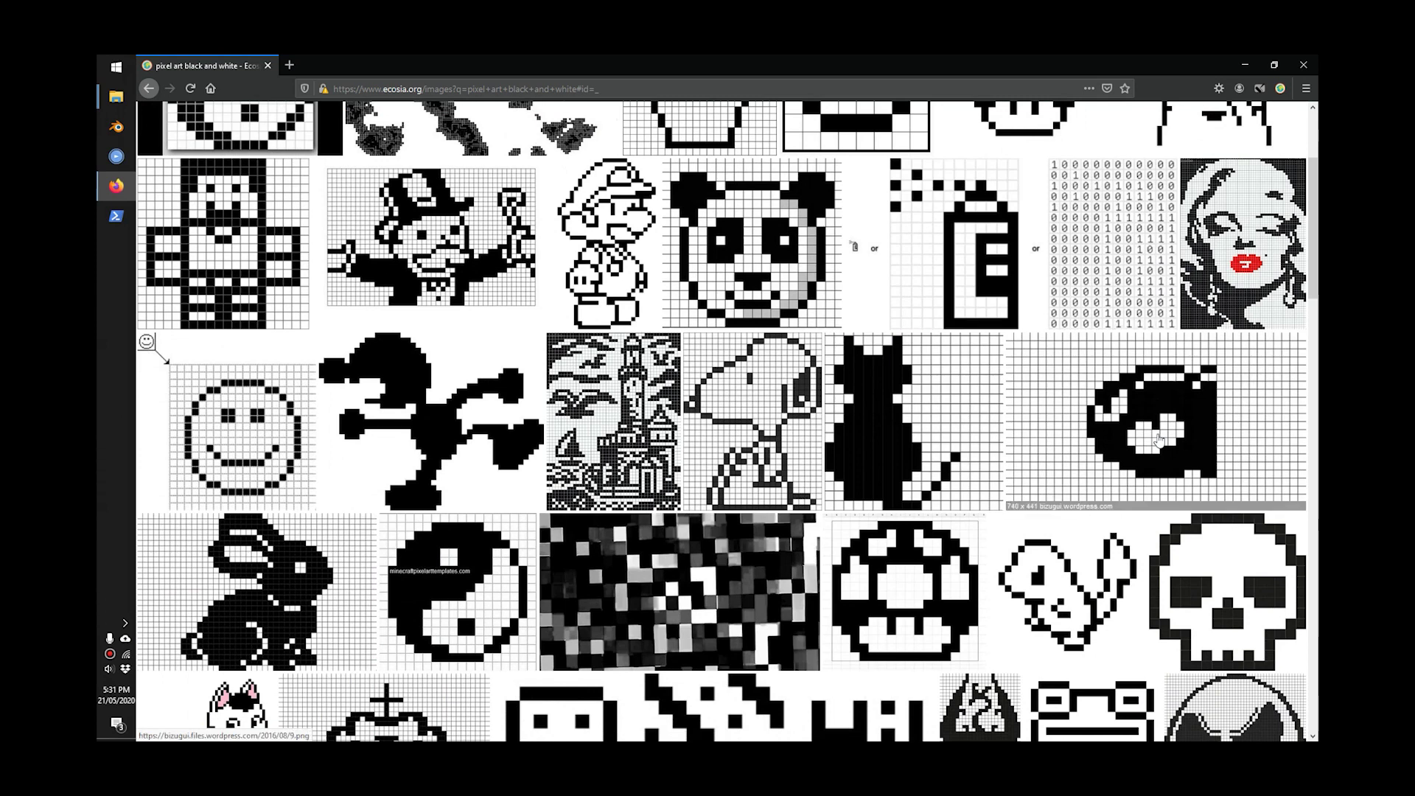
pyautogui.scroll(-5, 1120, 435)
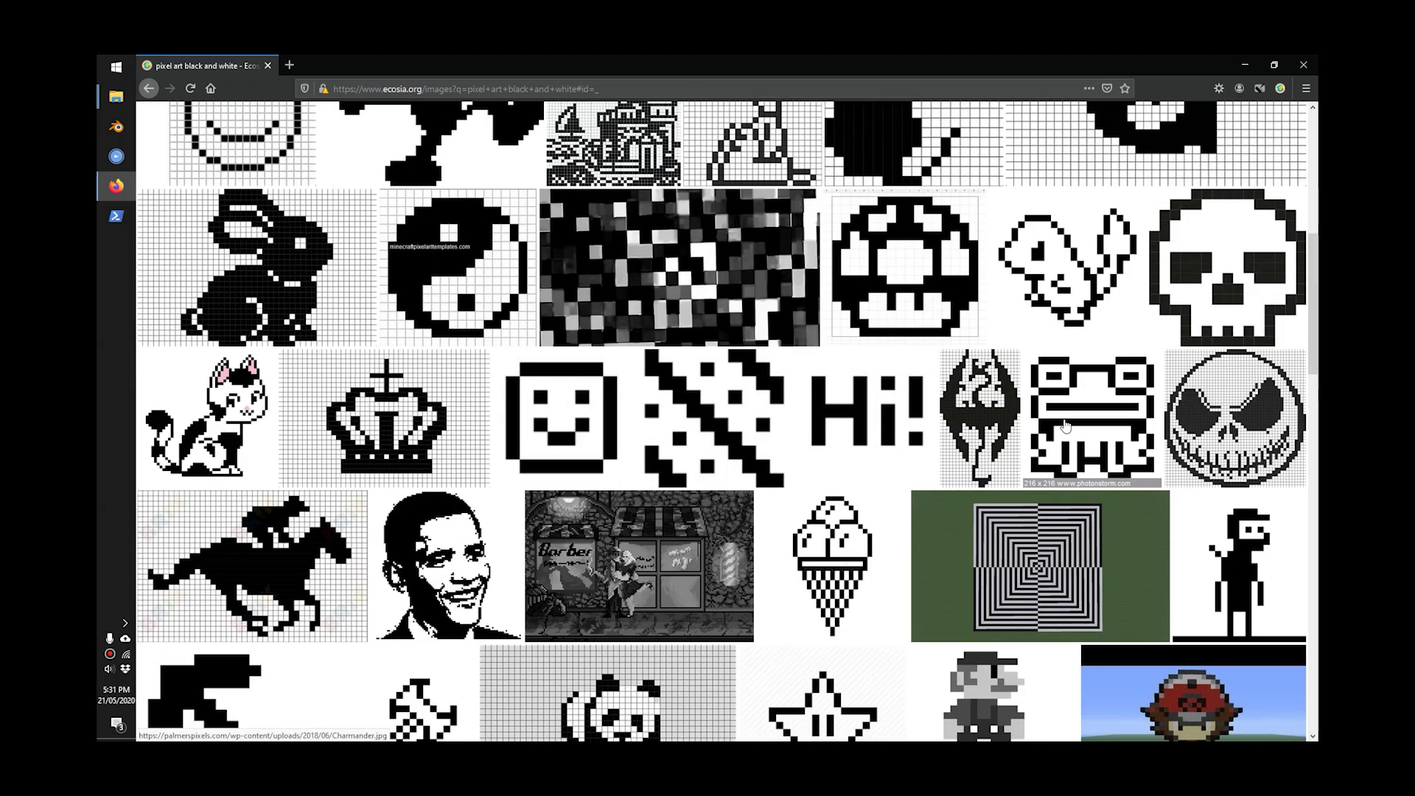
pyautogui.scroll(-2, 1067, 426)
pyautogui.scroll(-2, 793, 490)
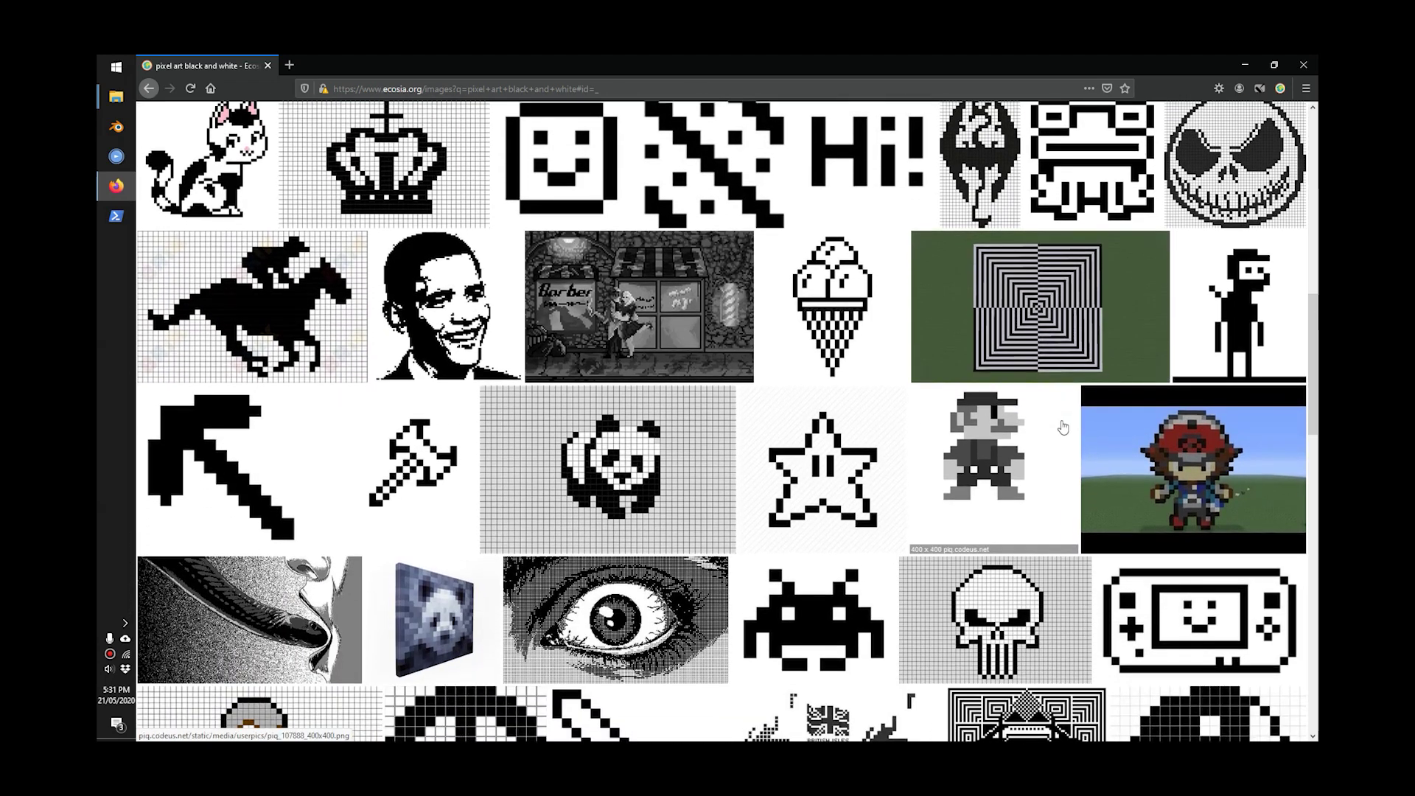
pyautogui.click(815, 491)
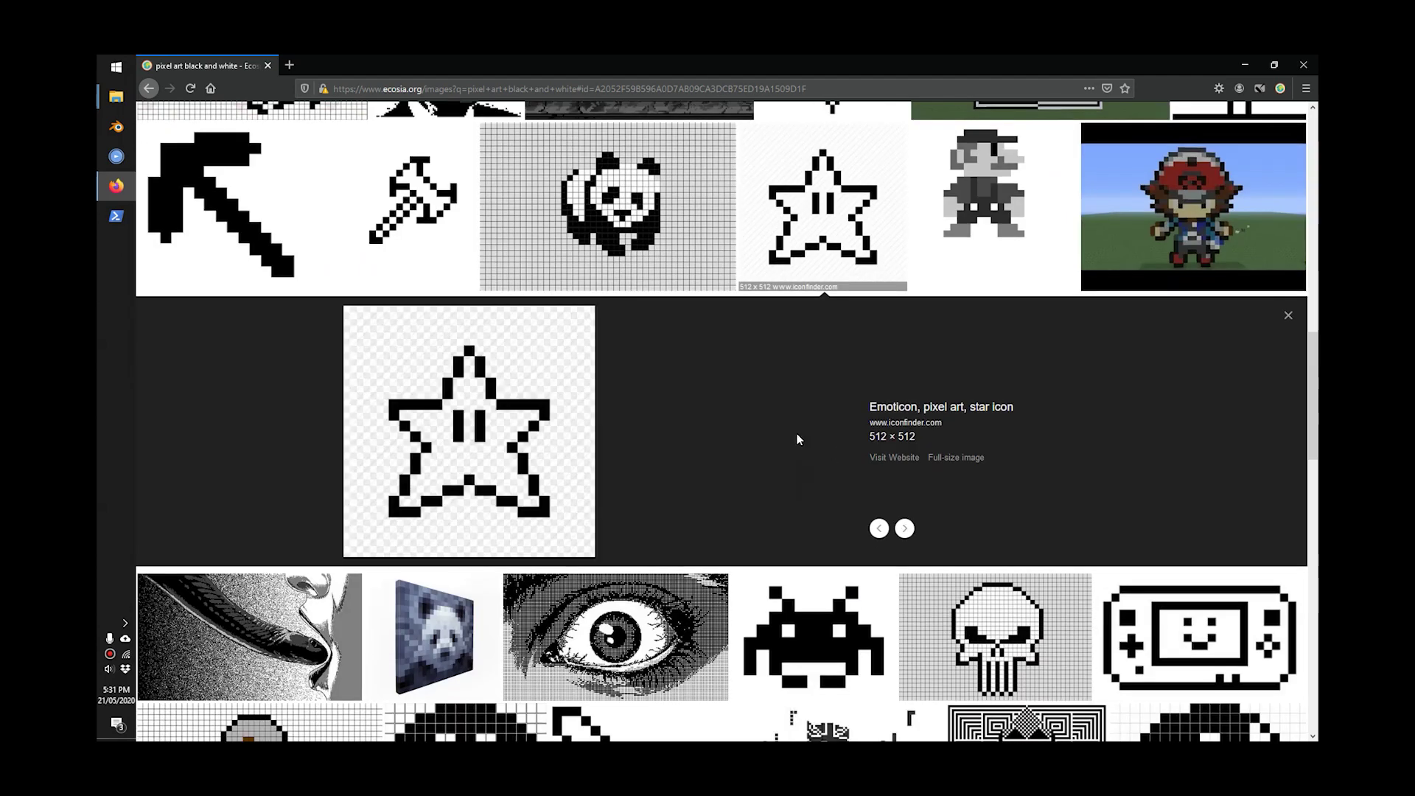
pyautogui.rightClick(403, 425)
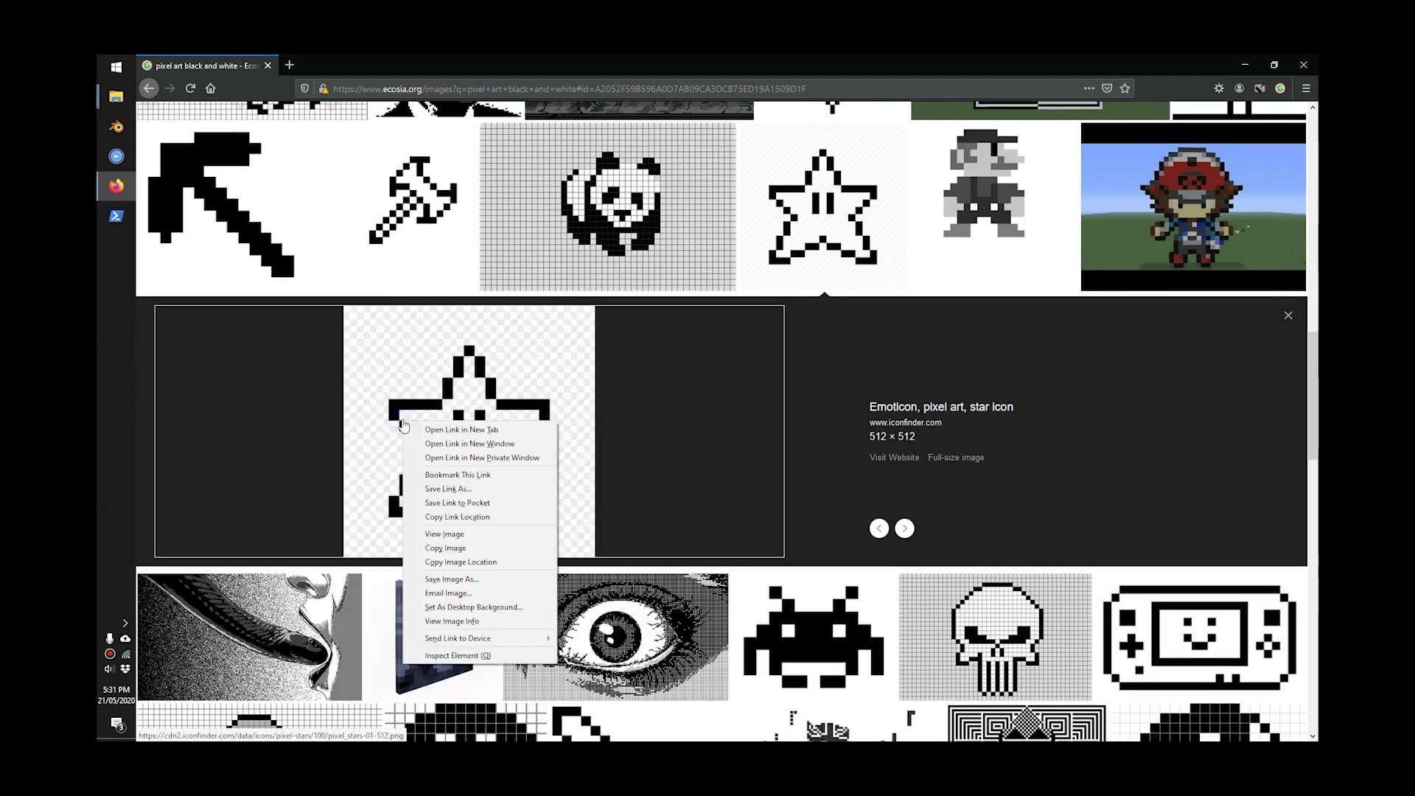
pyautogui.click(459, 549)
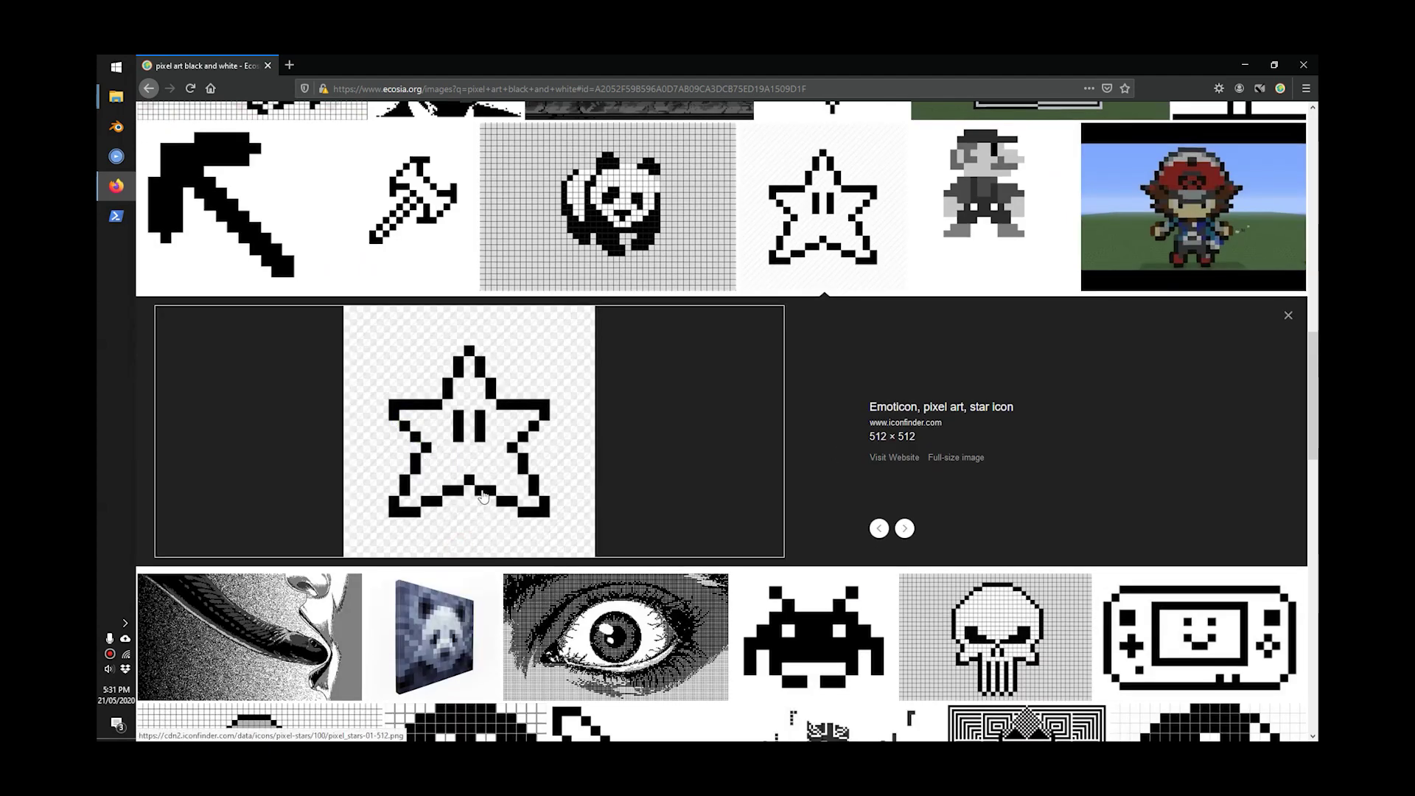
# Step: Launch Adobe Photoshop 2020
pyautogui.press('super')
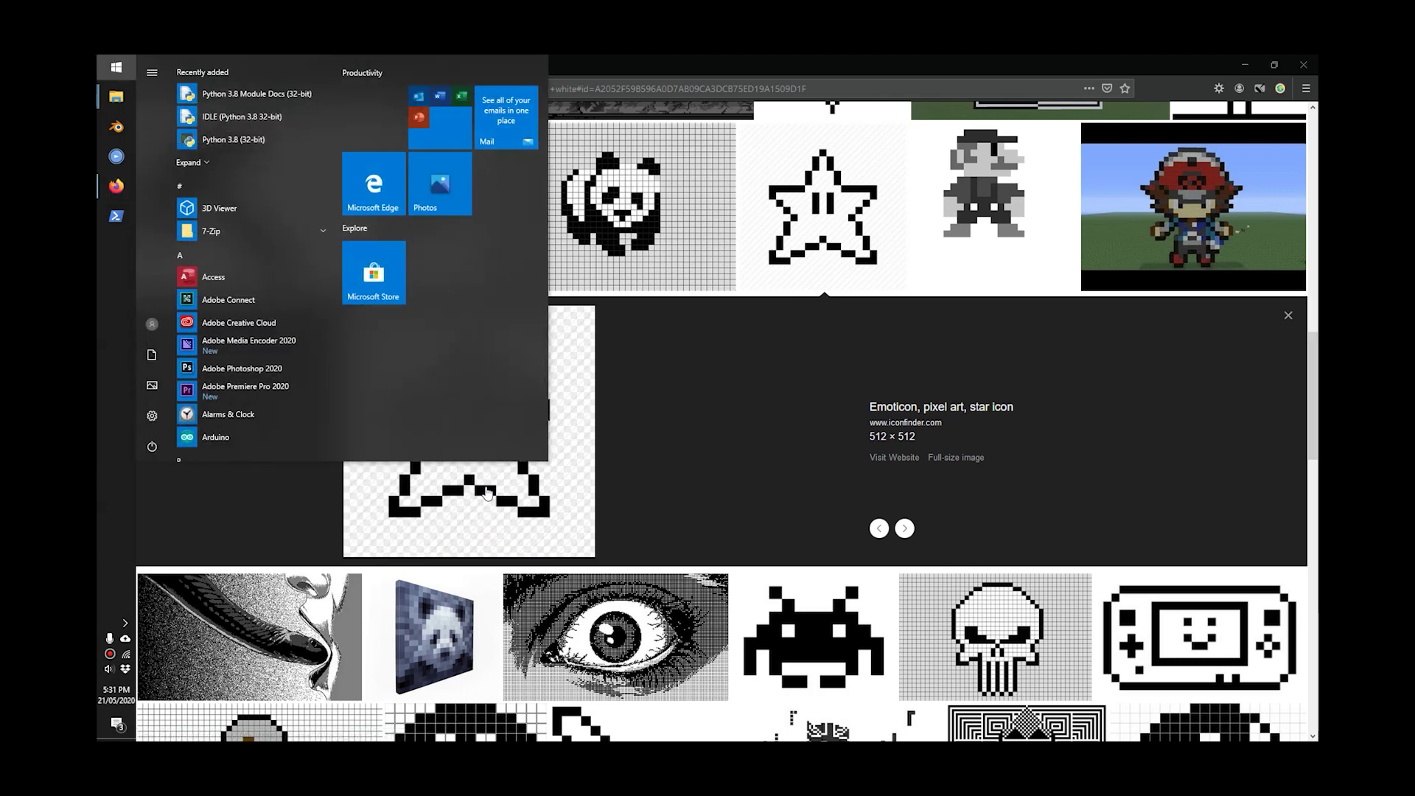
pyautogui.write('photo')
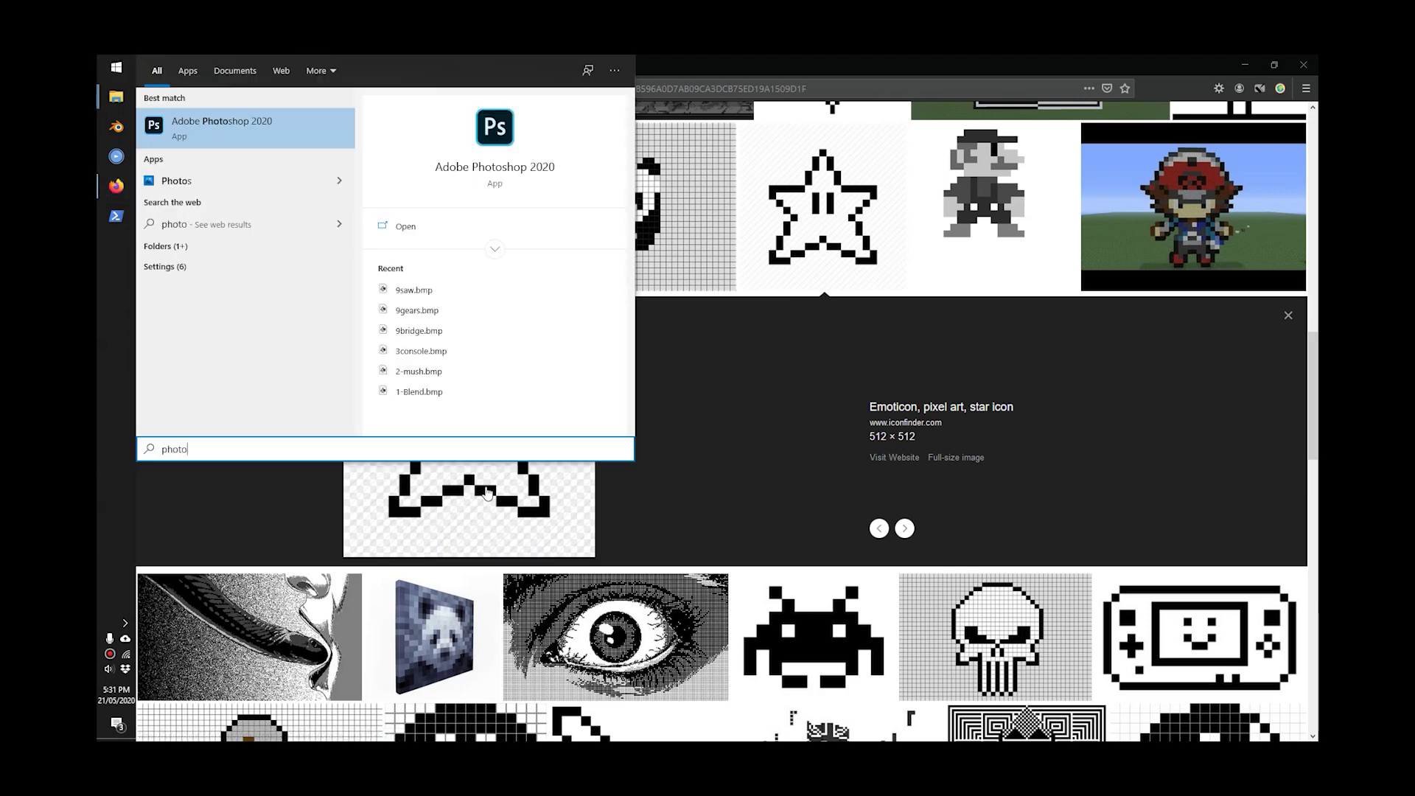
pyautogui.press('Return')
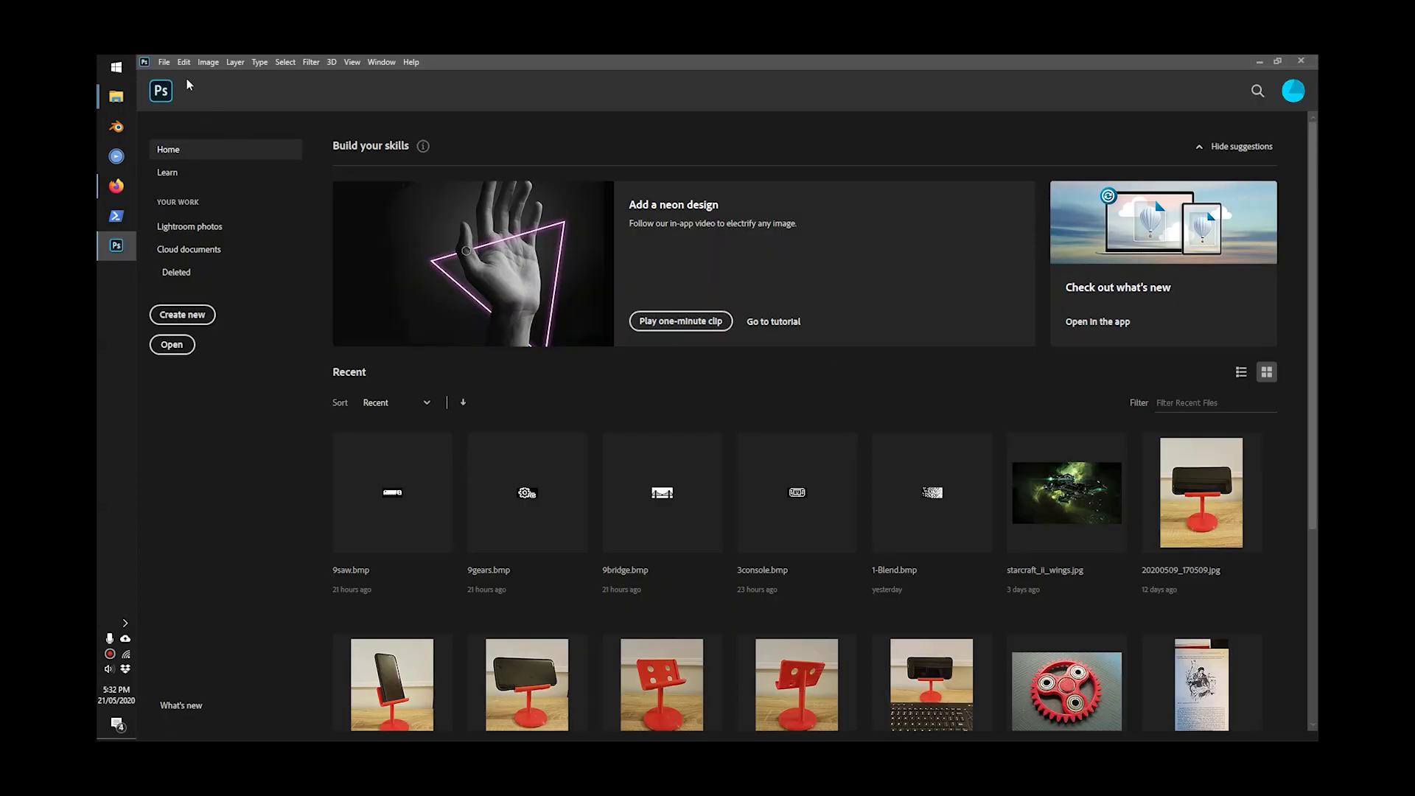
# Step: Try to paste the copied star into a new 512 × 512 px document, and undo the paste
pyautogui.click(164, 62)
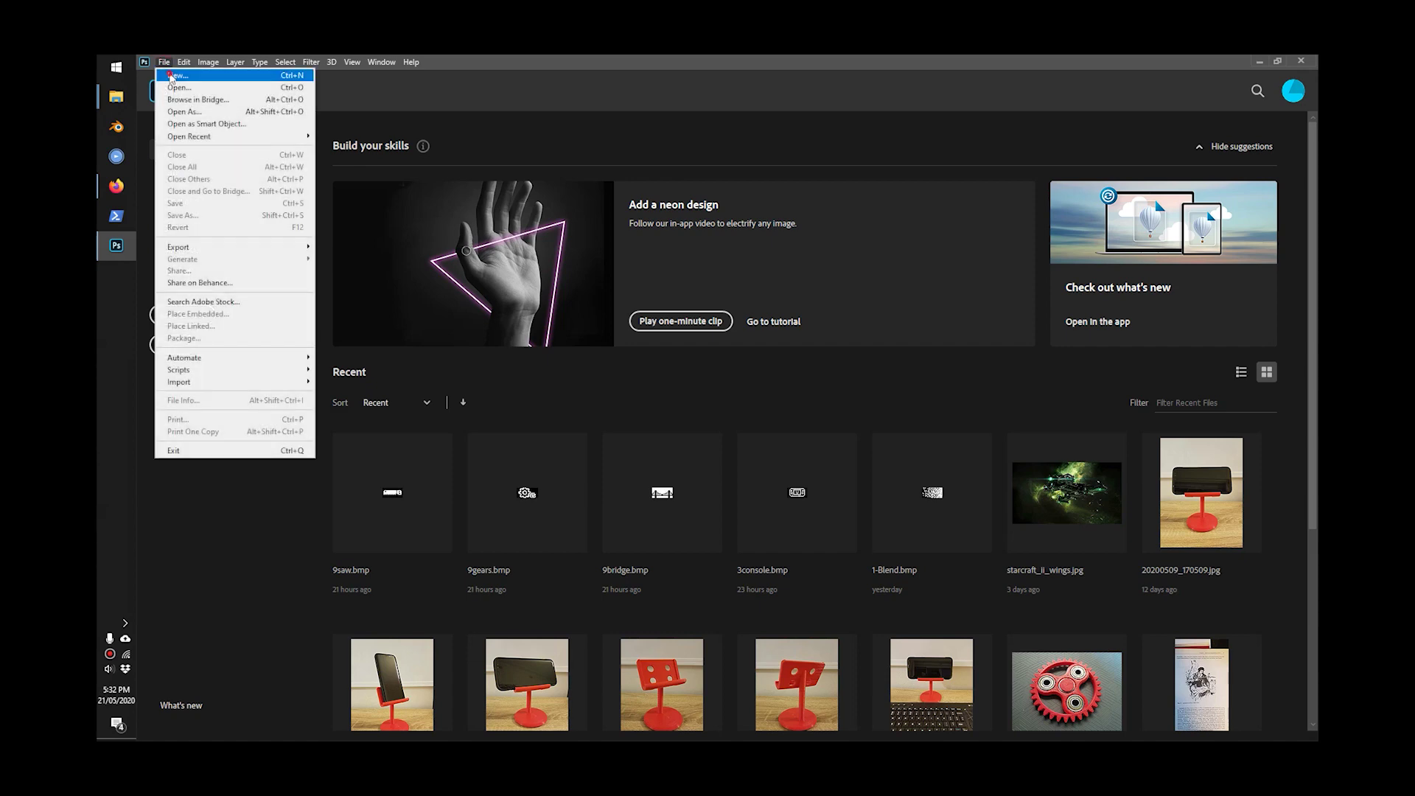
pyautogui.click(177, 77)
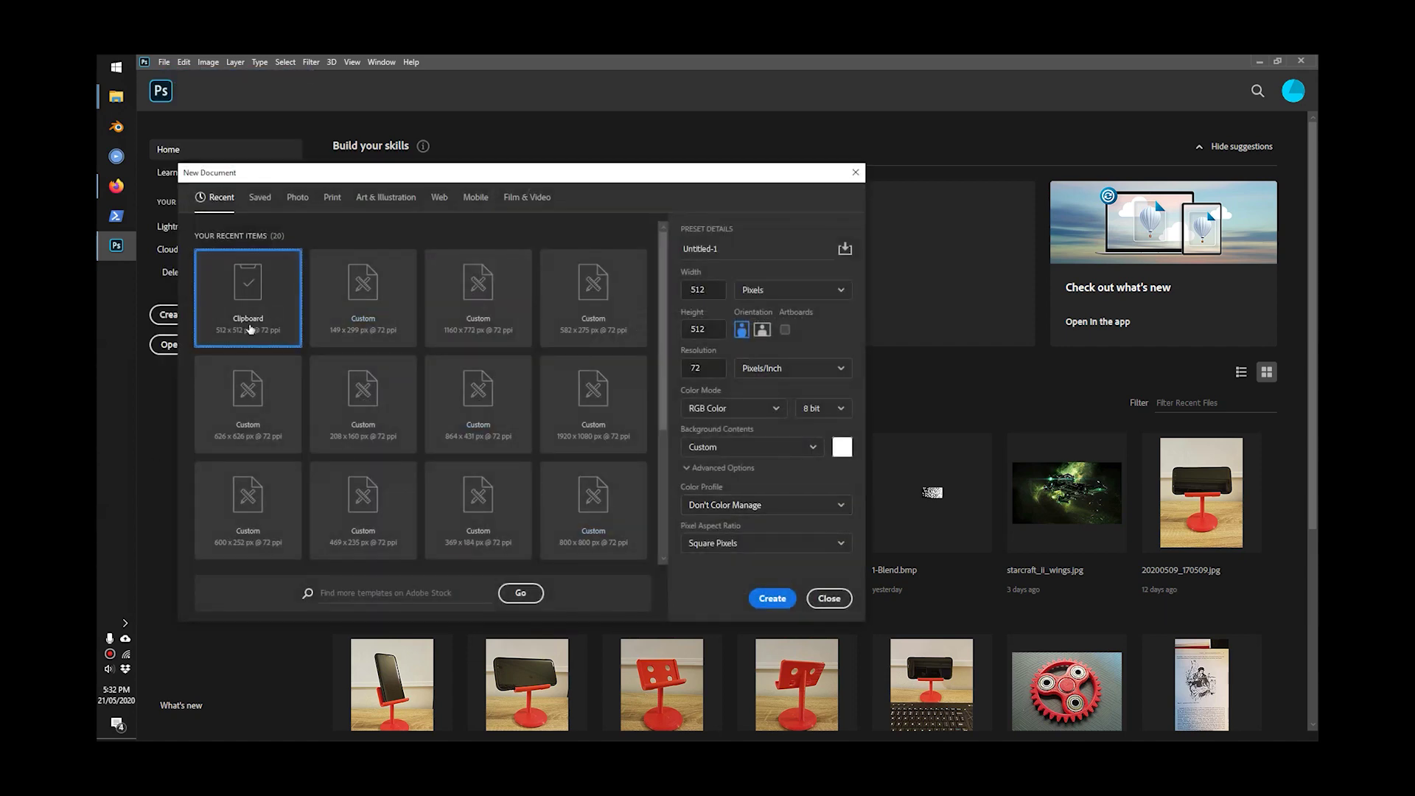
pyautogui.click(772, 599)
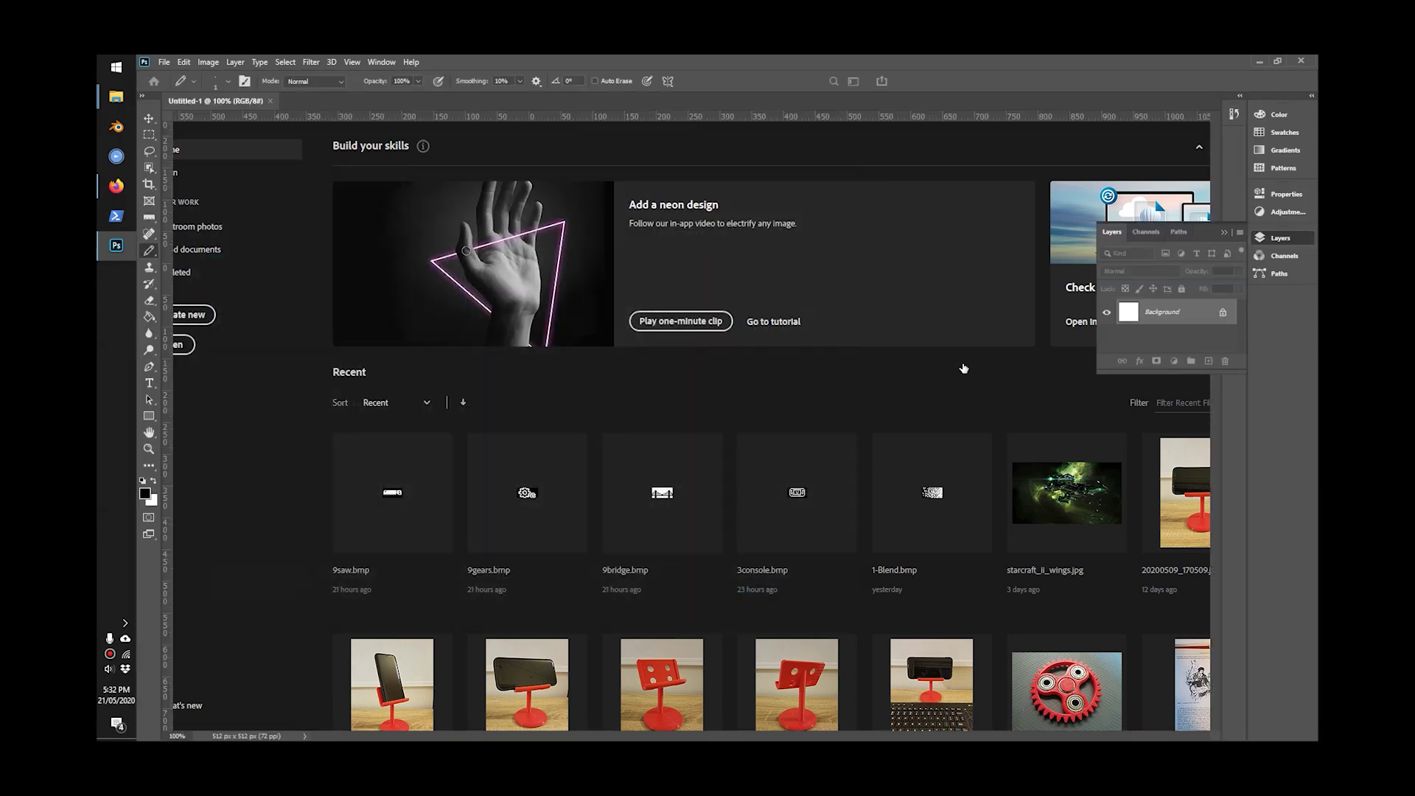
pyautogui.hotkey('ctrl', 'v')
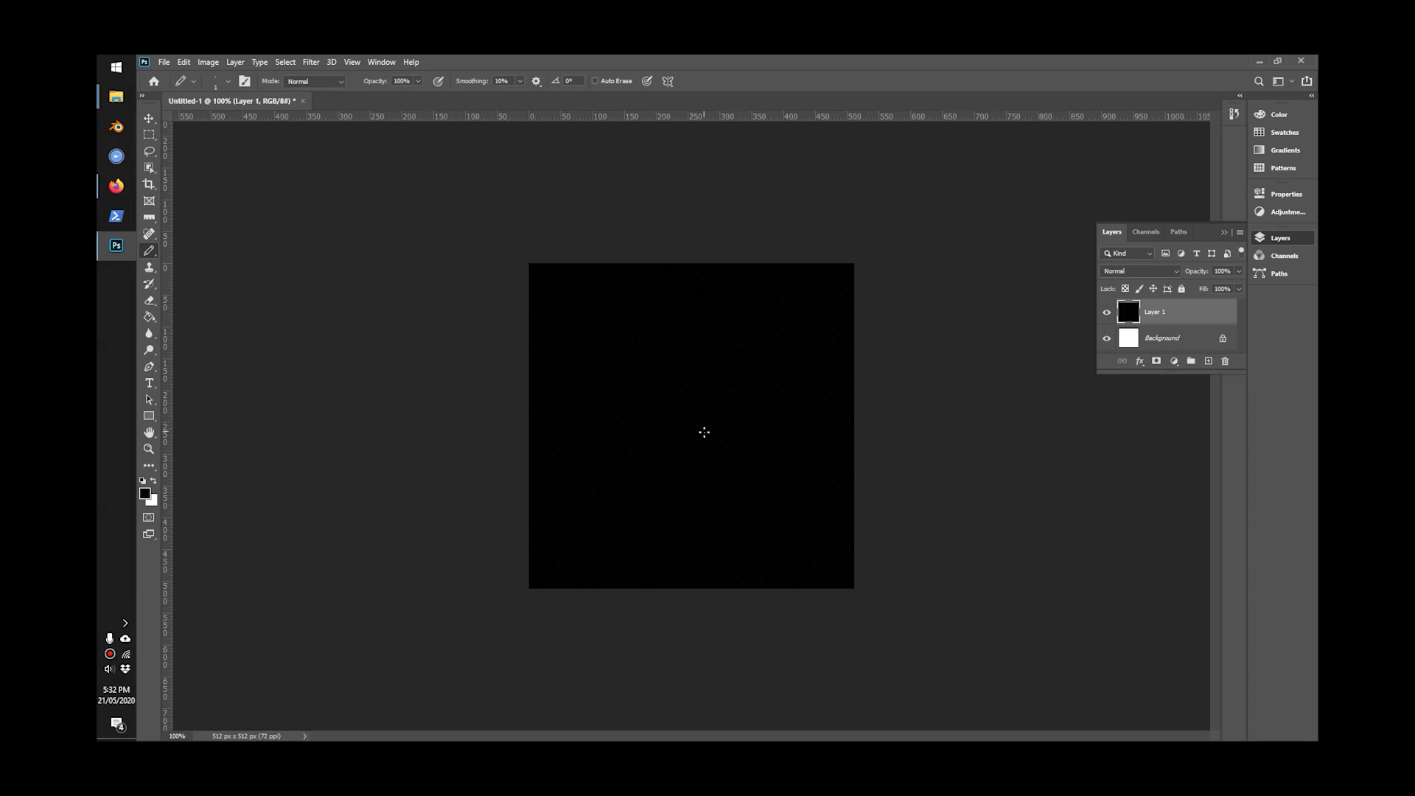
pyautogui.hotkey('ctrl', 'z')
# Step: Switch to Firefox, find the 400 × 400 Minecraft sword outline in the pixel art results, and copy the image
pyautogui.click(120, 185)
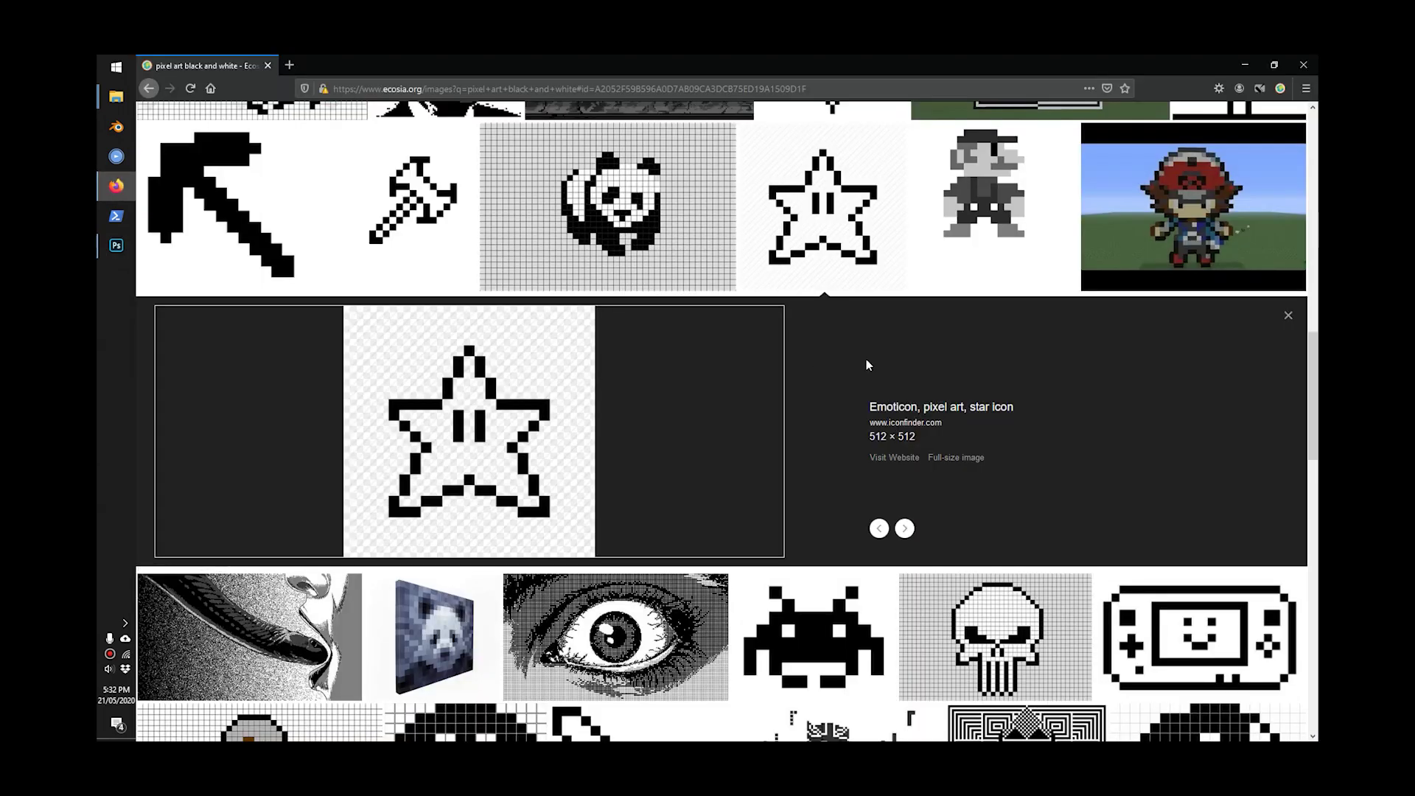
pyautogui.scroll(-4, 865, 359)
pyautogui.scroll(4, 865, 359)
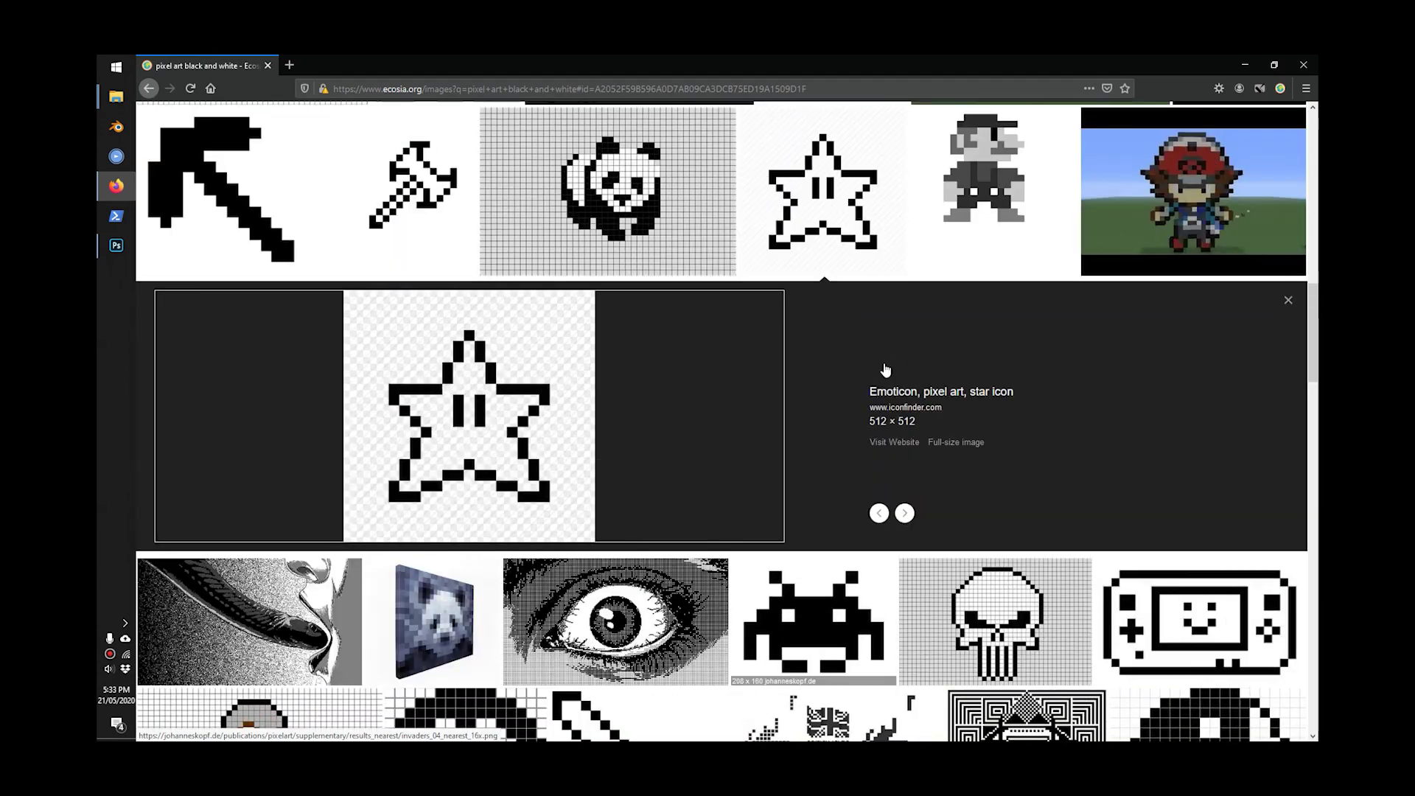
pyautogui.scroll(-2, 883, 363)
pyautogui.scroll(-2, 883, 363)
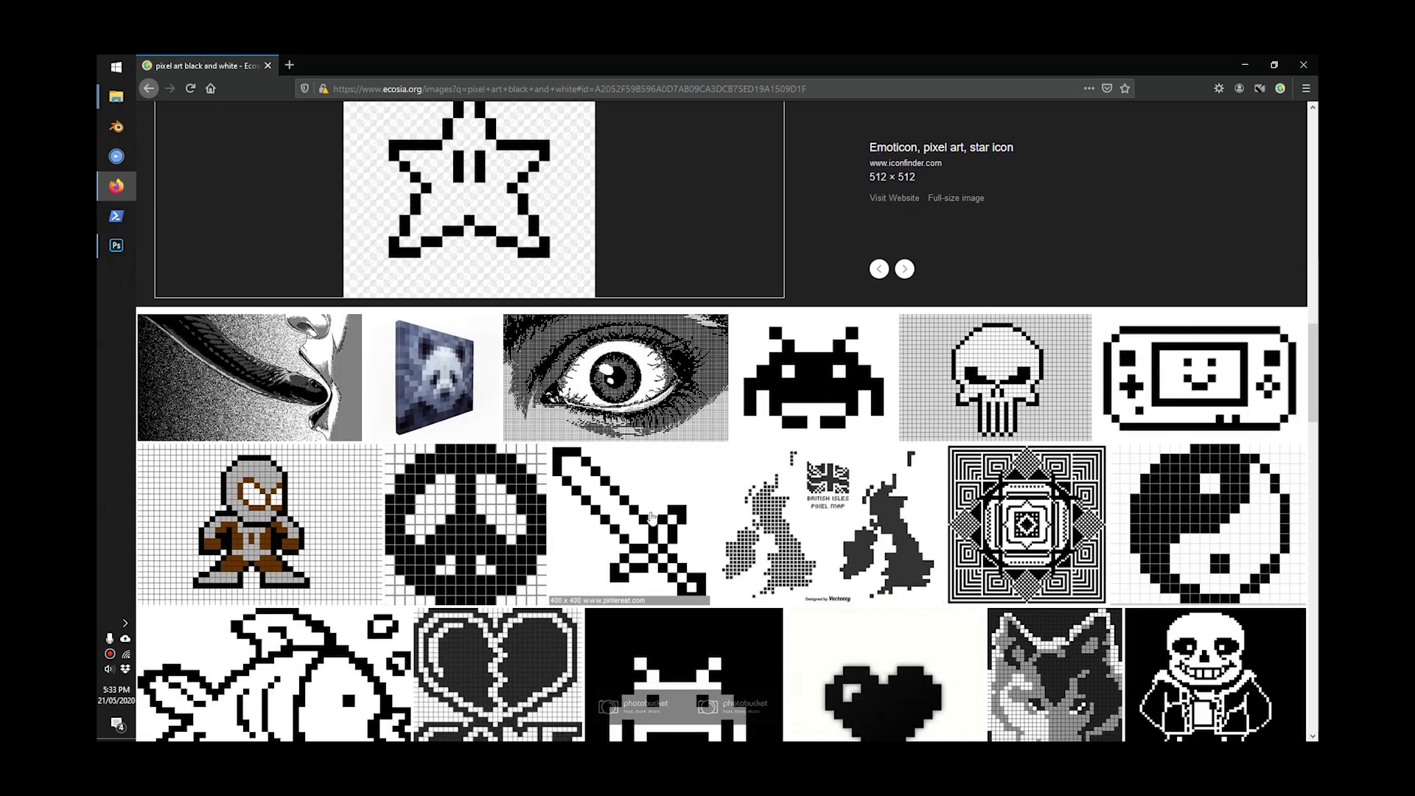
pyautogui.click(676, 486)
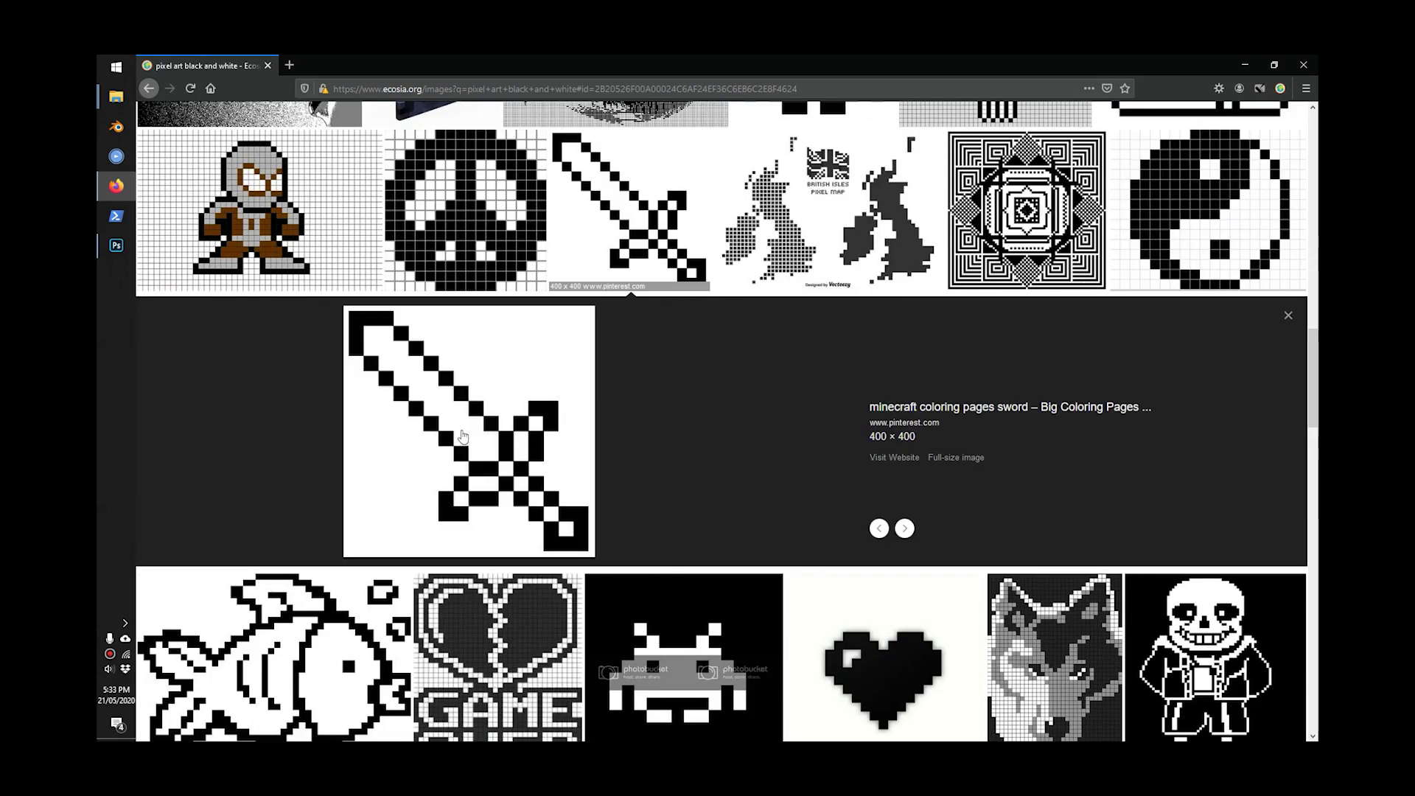
pyautogui.rightClick(465, 417)
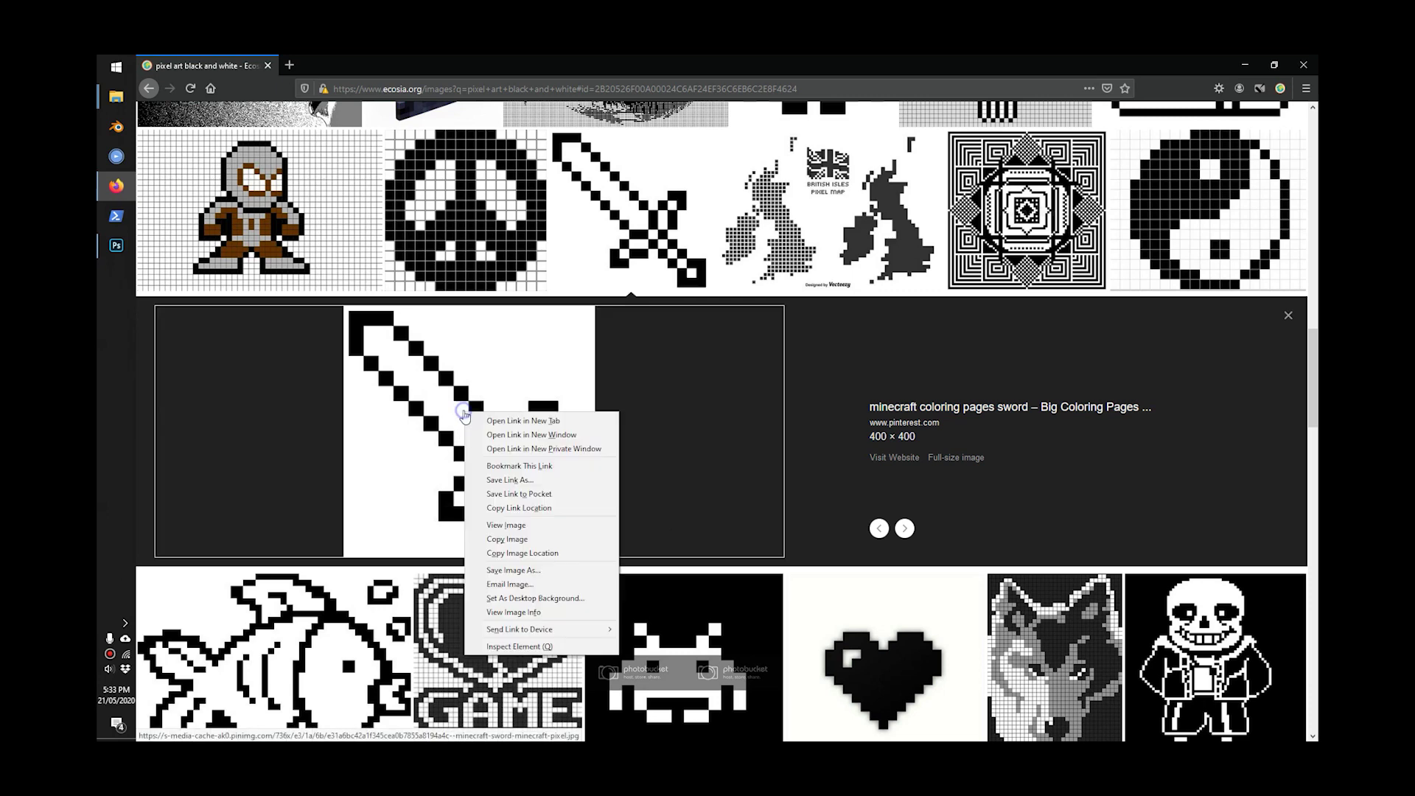
pyautogui.click(507, 539)
# Step: Switch to Photoshop, close the blank document, and paste the copied sword into a new 400 × 400 px document
pyautogui.hotkey('alt', 'Tab')
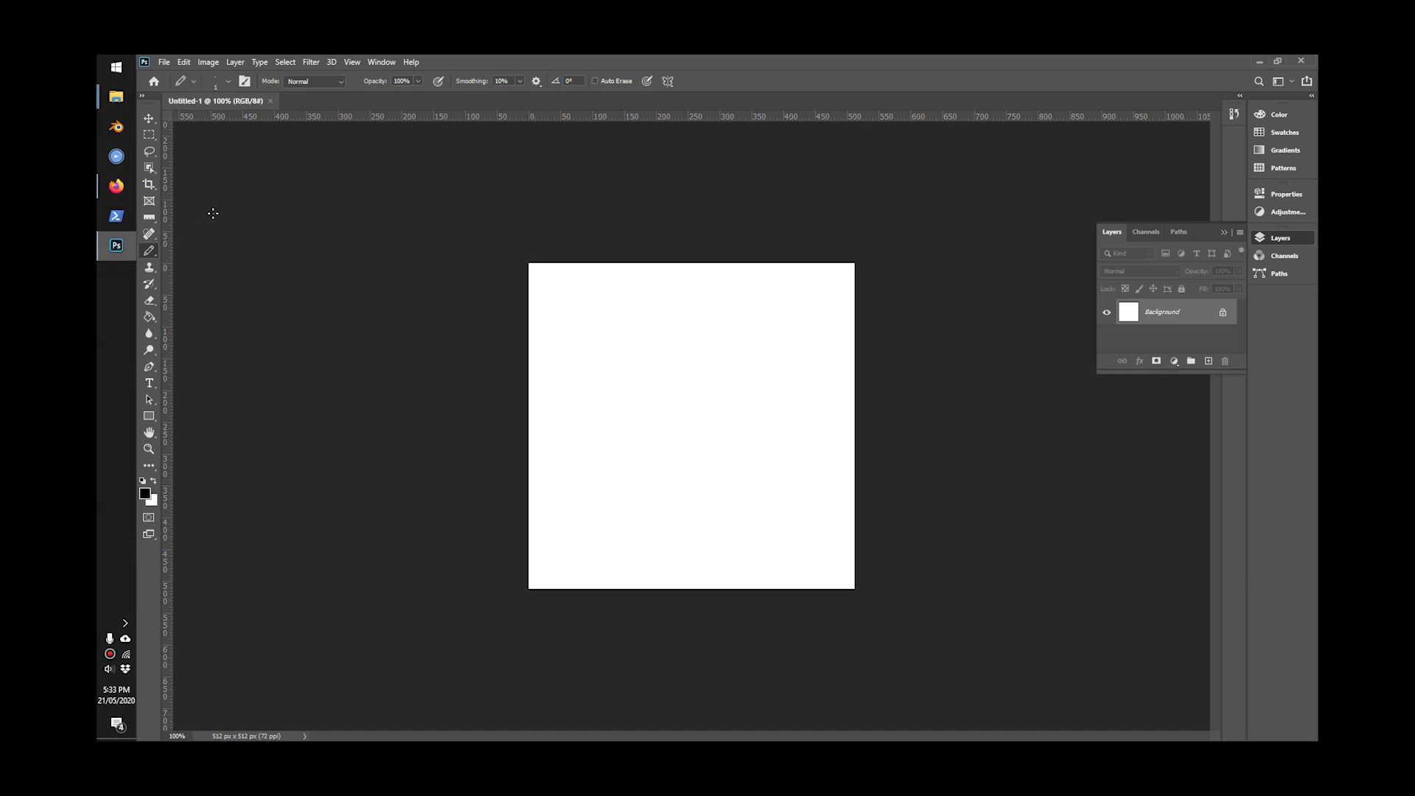
pyautogui.click(271, 101)
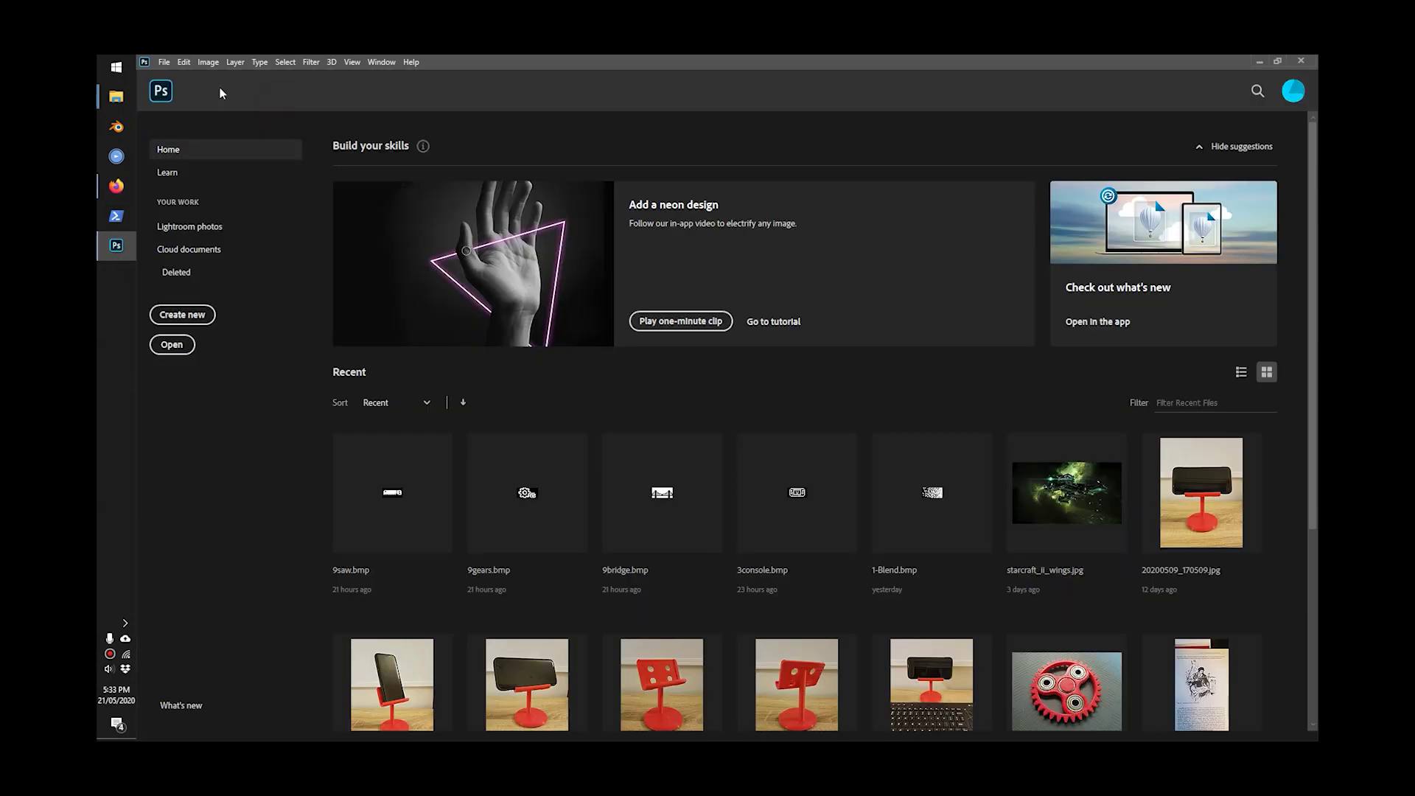
pyautogui.click(163, 62)
pyautogui.click(175, 80)
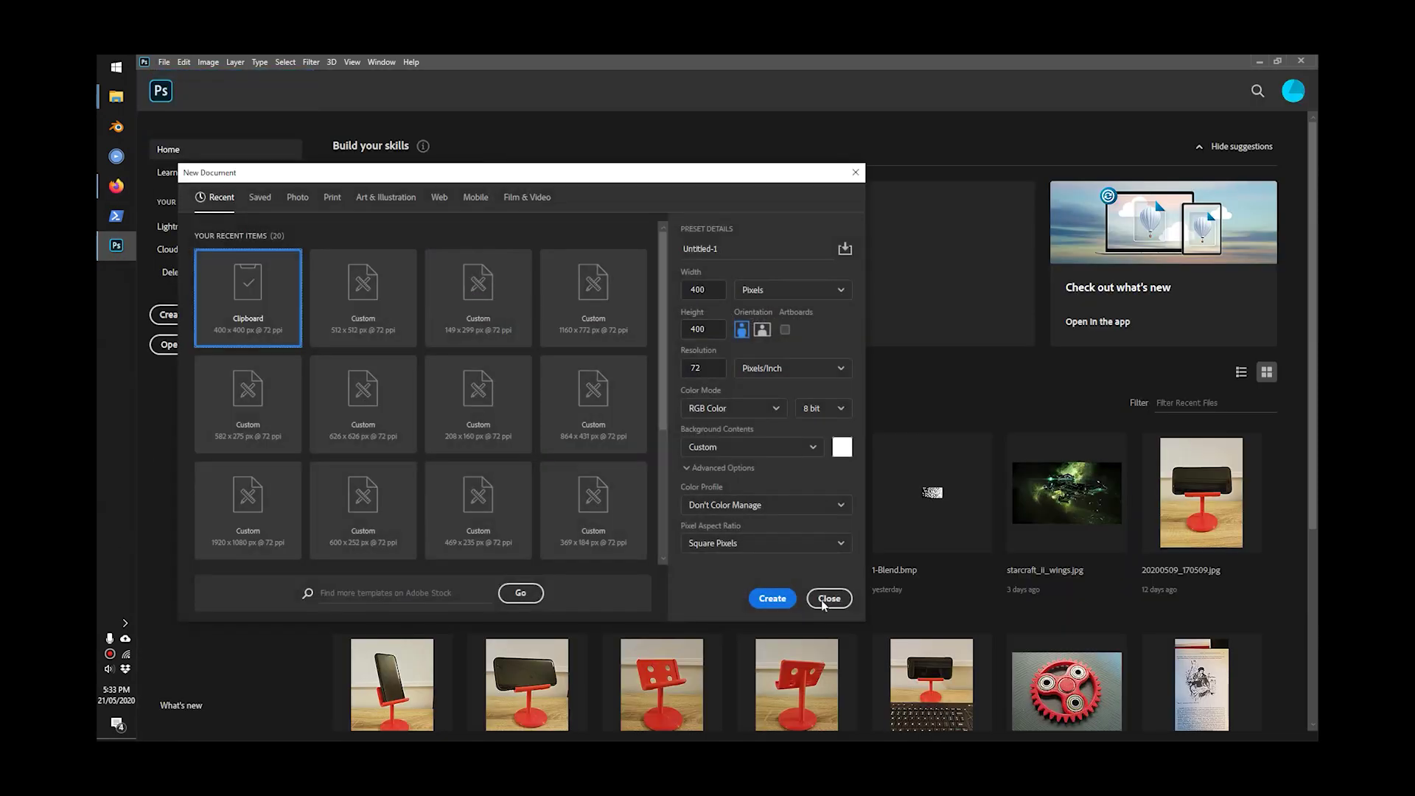
pyautogui.click(775, 598)
pyautogui.hotkey('ctrl', 'v')
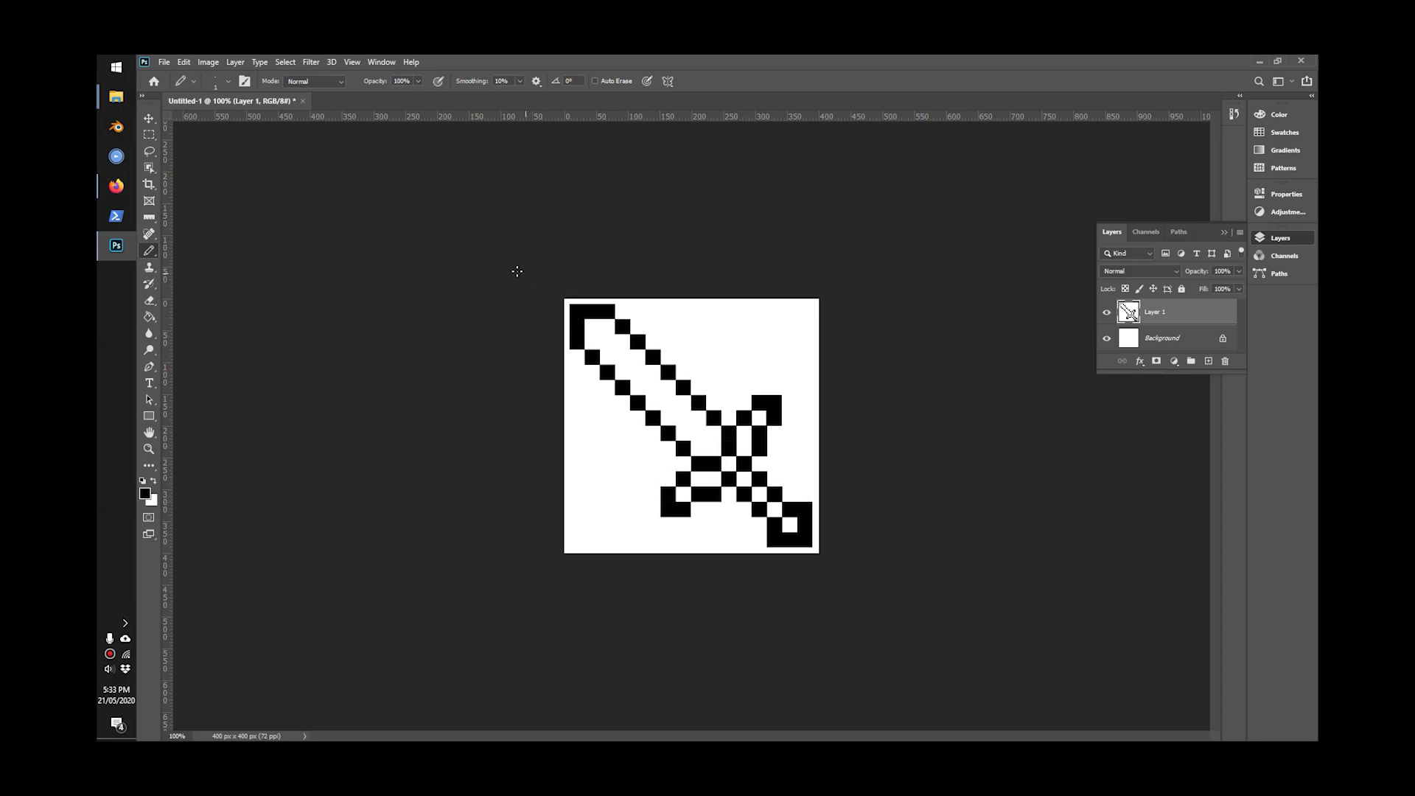
# Step: Sharpen the sword layer's black-and-white contrast with Levels, using input levels of 92 for black and 148 for white
pyautogui.click(209, 63)
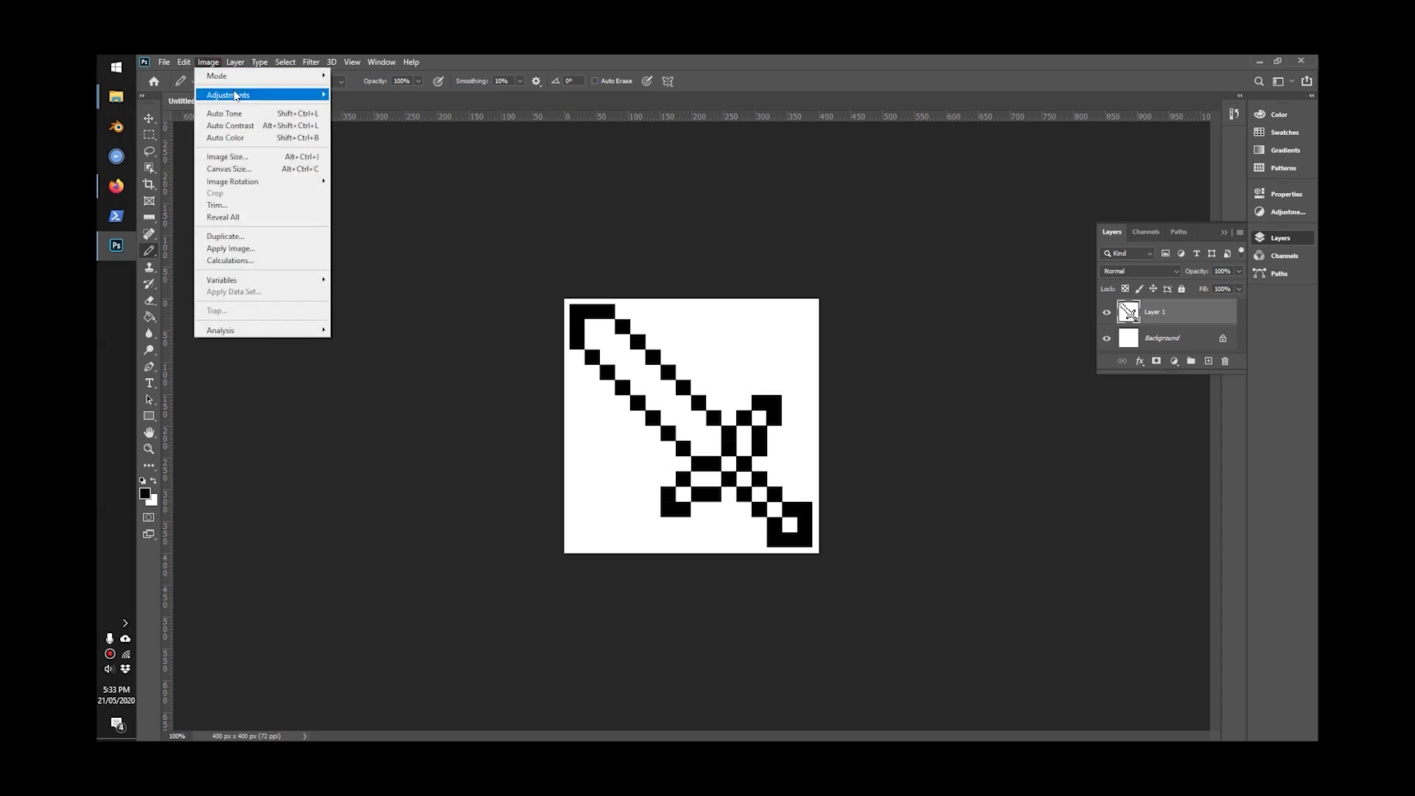
pyautogui.moveTo(234, 95)
pyautogui.click(435, 107)
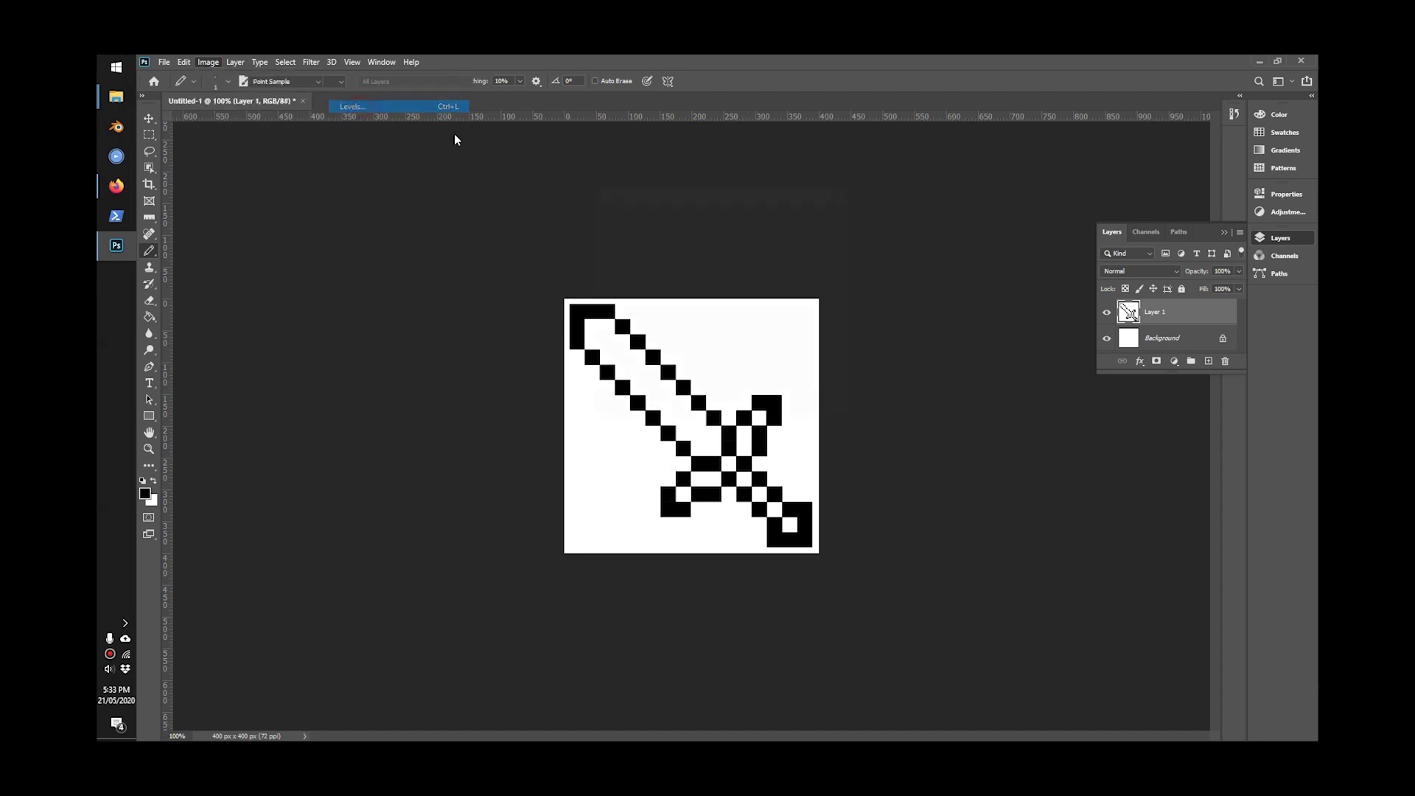
pyautogui.moveTo(737, 190); pyautogui.dragTo(990, 162)
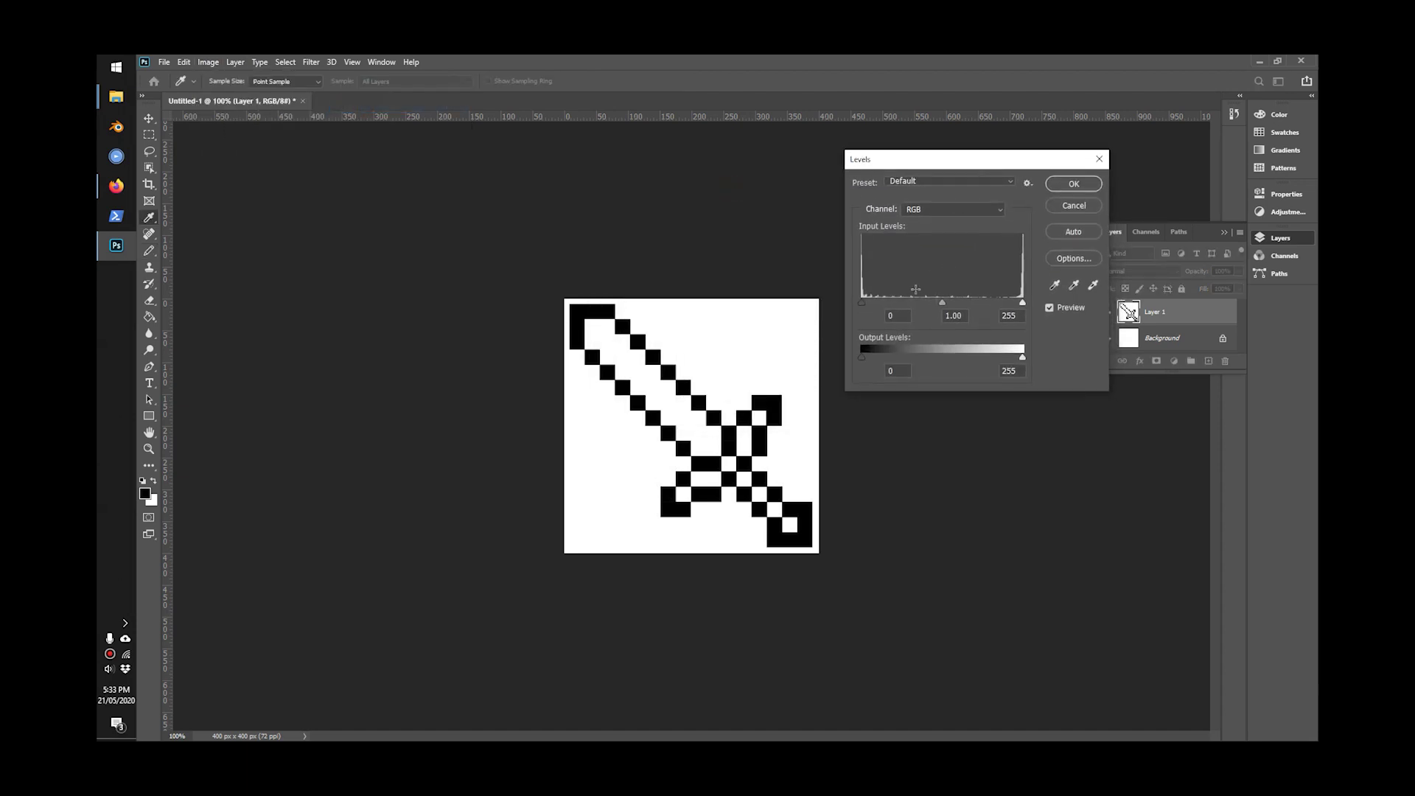
pyautogui.moveTo(862, 303); pyautogui.dragTo(925, 308)
pyautogui.moveTo(1023, 301); pyautogui.dragTo(958, 302)
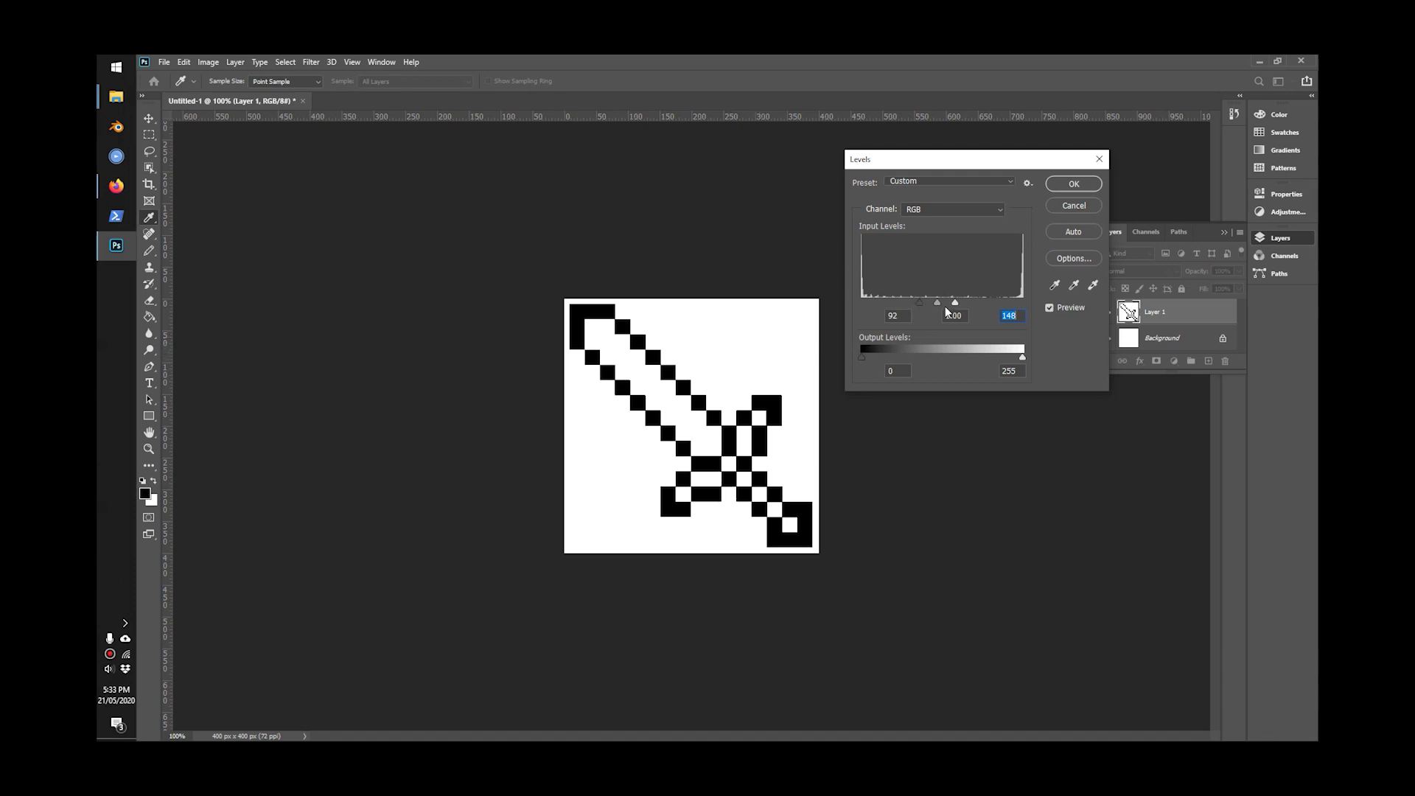
pyautogui.click(1074, 186)
pyautogui.press('b')
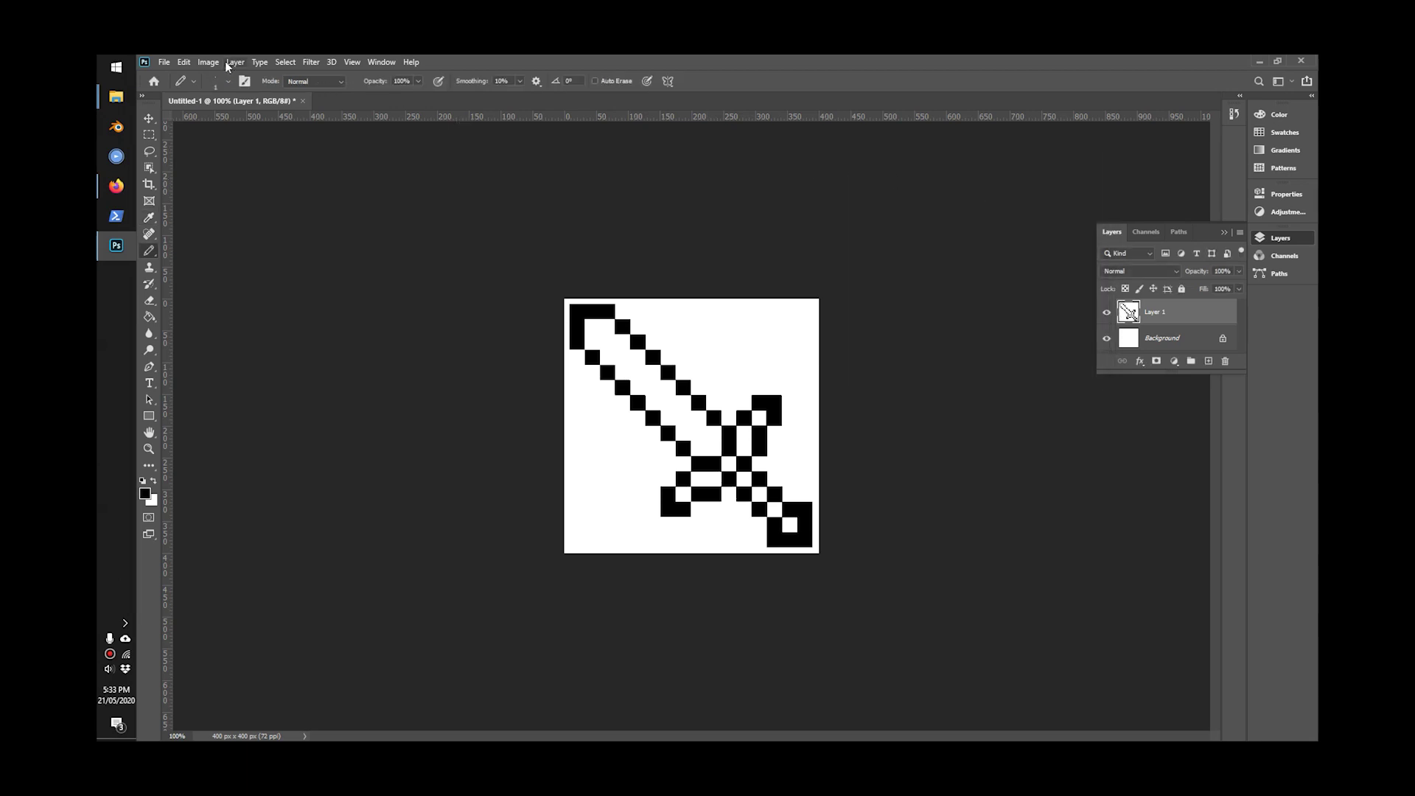
# Step: Set the image size to 16 × 16 pixels in the Image Size settings
pyautogui.click(209, 62)
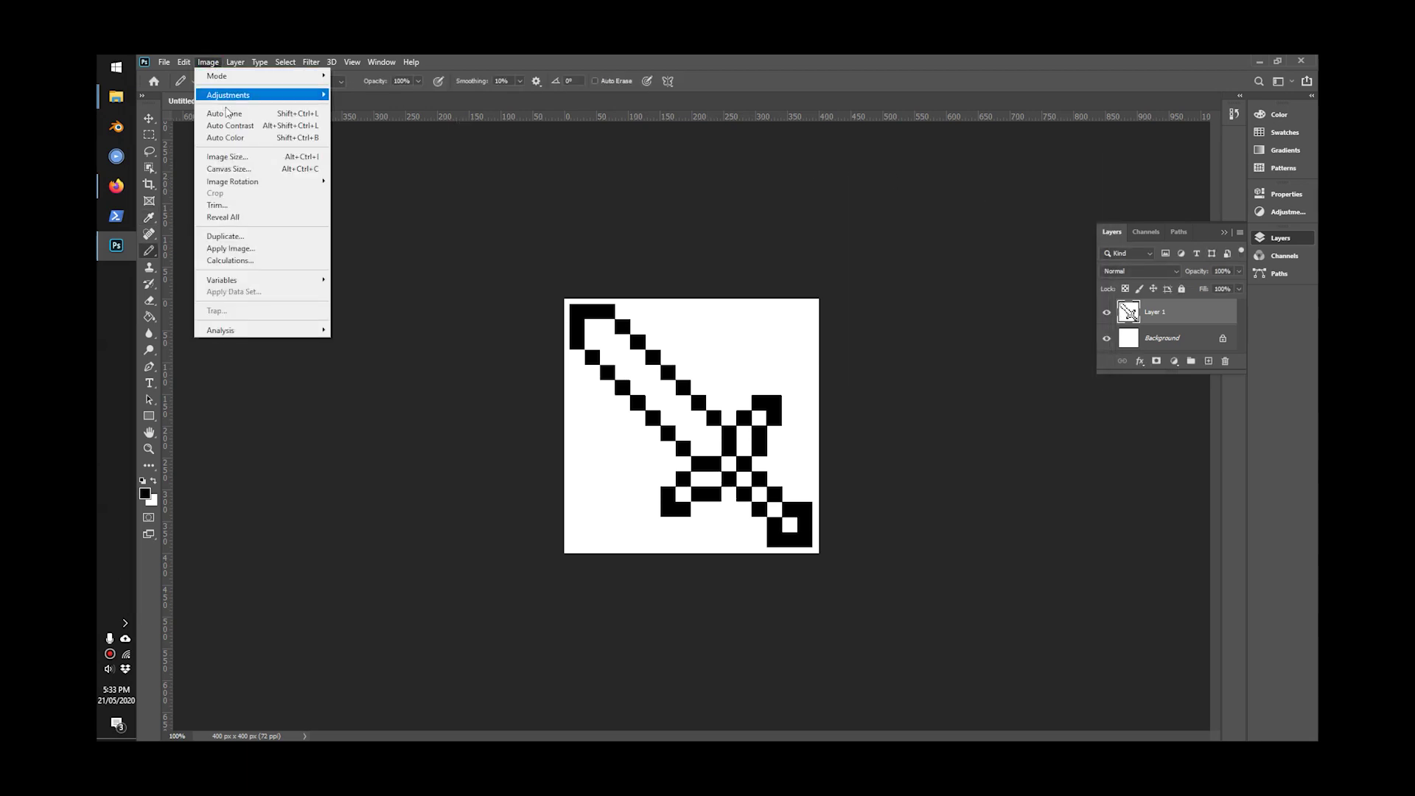
pyautogui.click(228, 157)
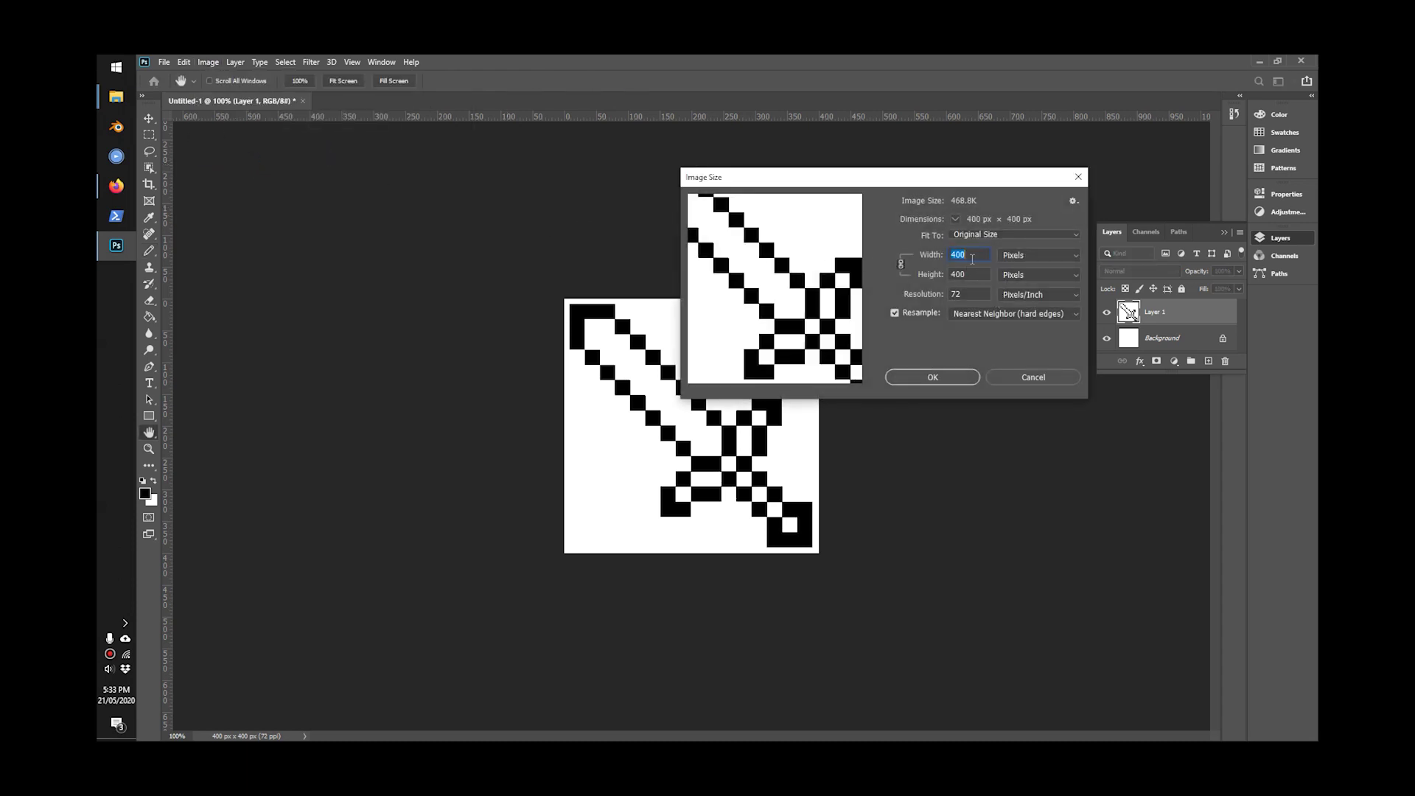
pyautogui.click(930, 274)
pyautogui.write('16')
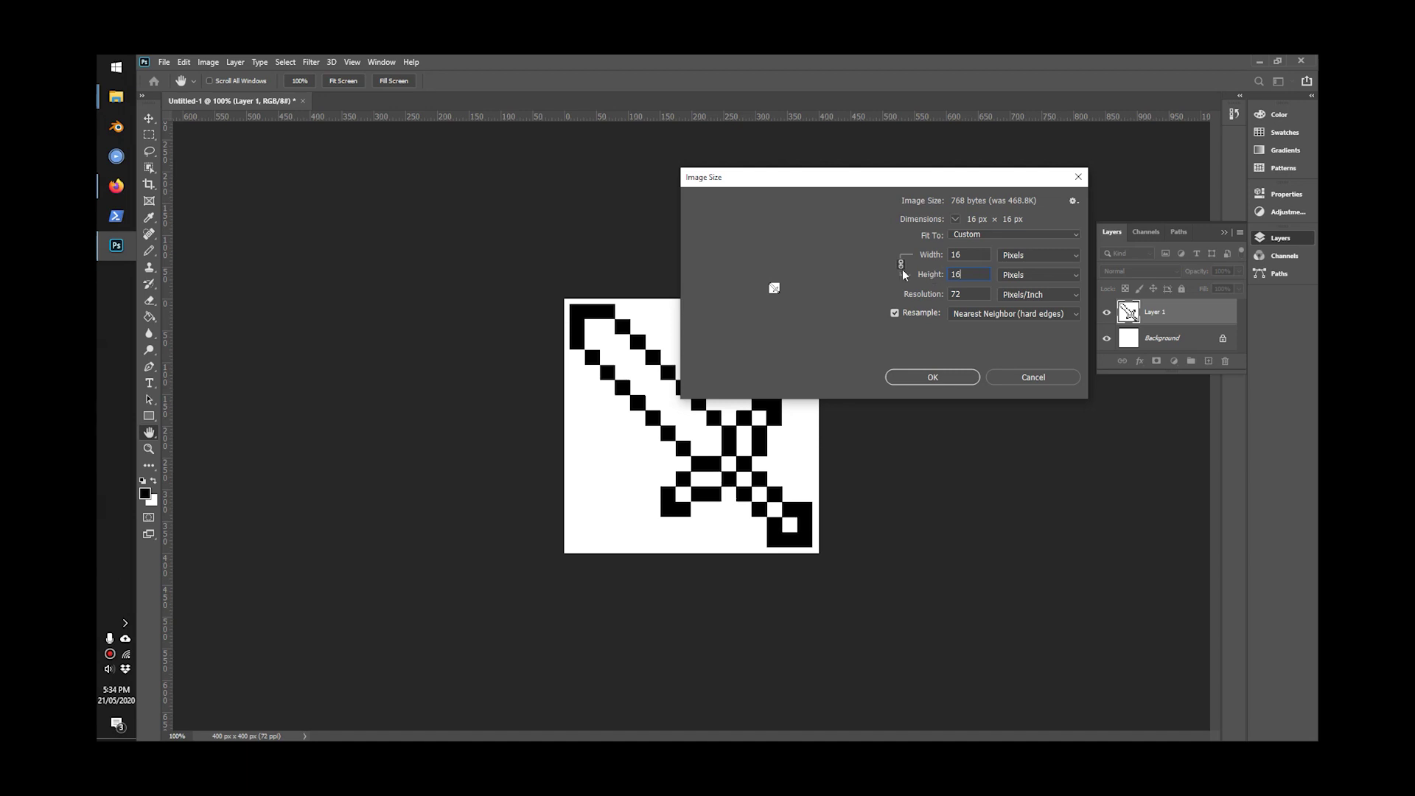
# Step: Magnify the resize preview to examine the sword at its reduced size
pyautogui.click(802, 372)
pyautogui.click(802, 373)
pyautogui.click(802, 372)
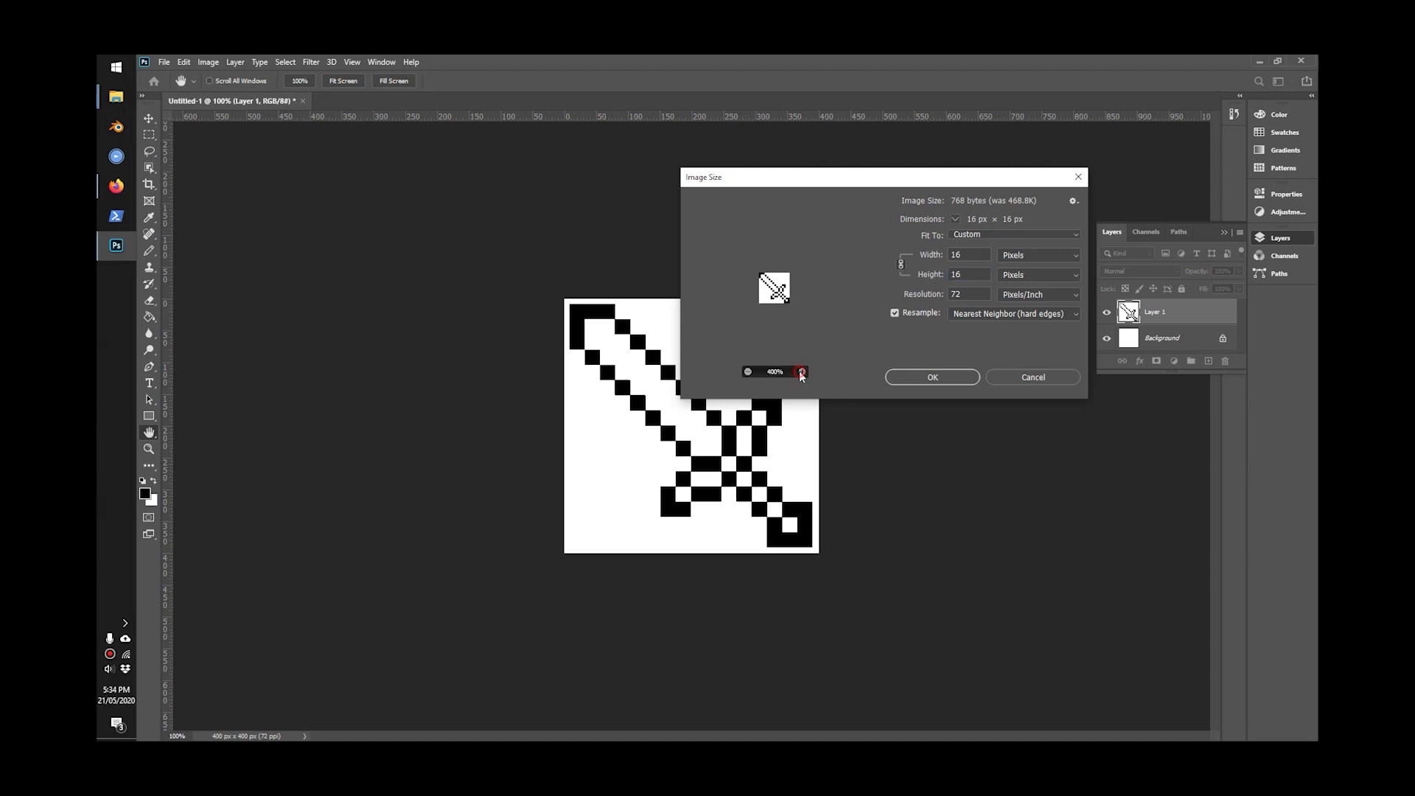
pyautogui.click(801, 372)
pyautogui.click(801, 372)
pyautogui.click(801, 372)
pyautogui.click(802, 373)
pyautogui.click(802, 372)
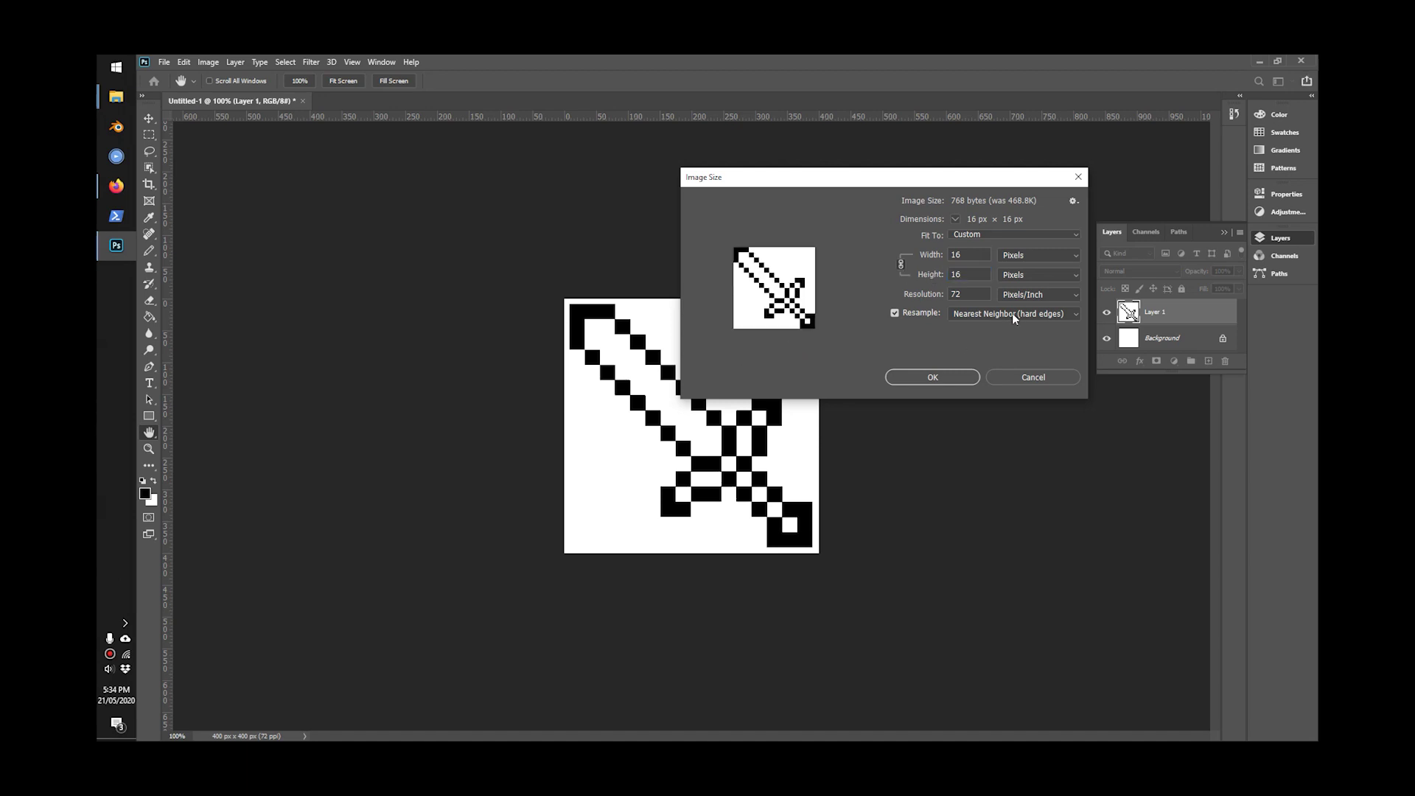
# Step: Try the Automatic, Preserve Details (enlargement) and Preserve Details 2.0 resampling methods on the sword's resize preview
pyautogui.click(1014, 317)
pyautogui.click(1014, 316)
pyautogui.click(1014, 317)
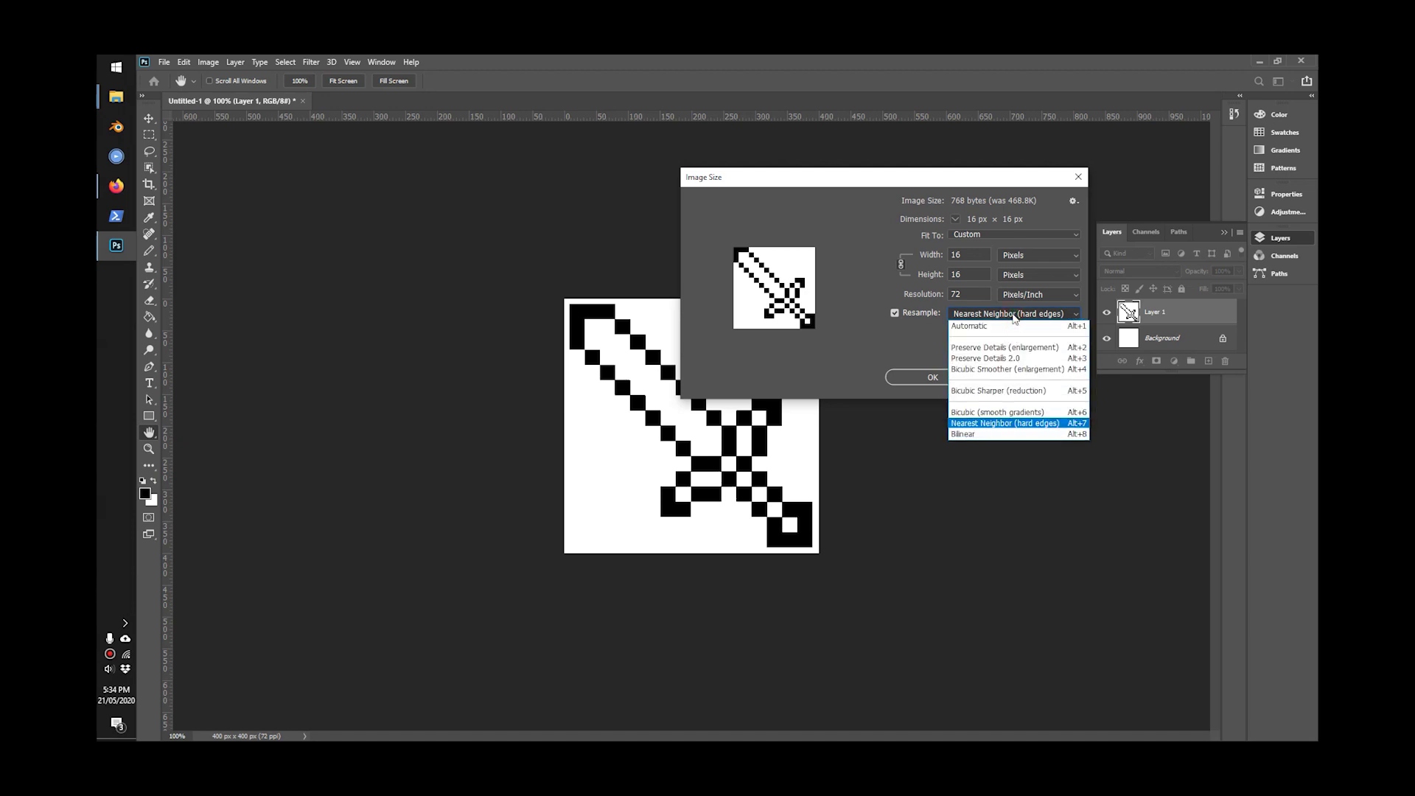
pyautogui.click(1010, 326)
pyautogui.click(1006, 315)
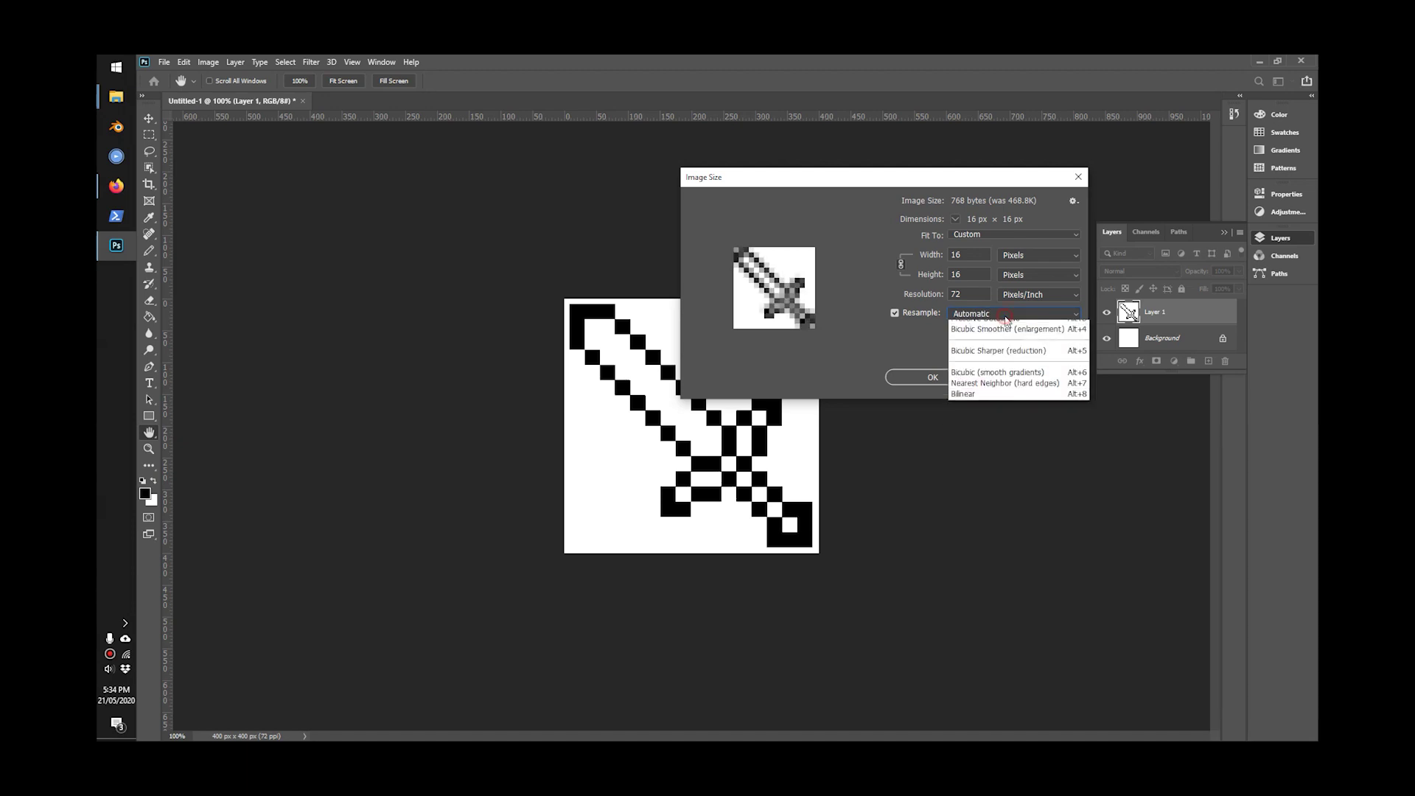
pyautogui.click(1006, 348)
pyautogui.click(998, 316)
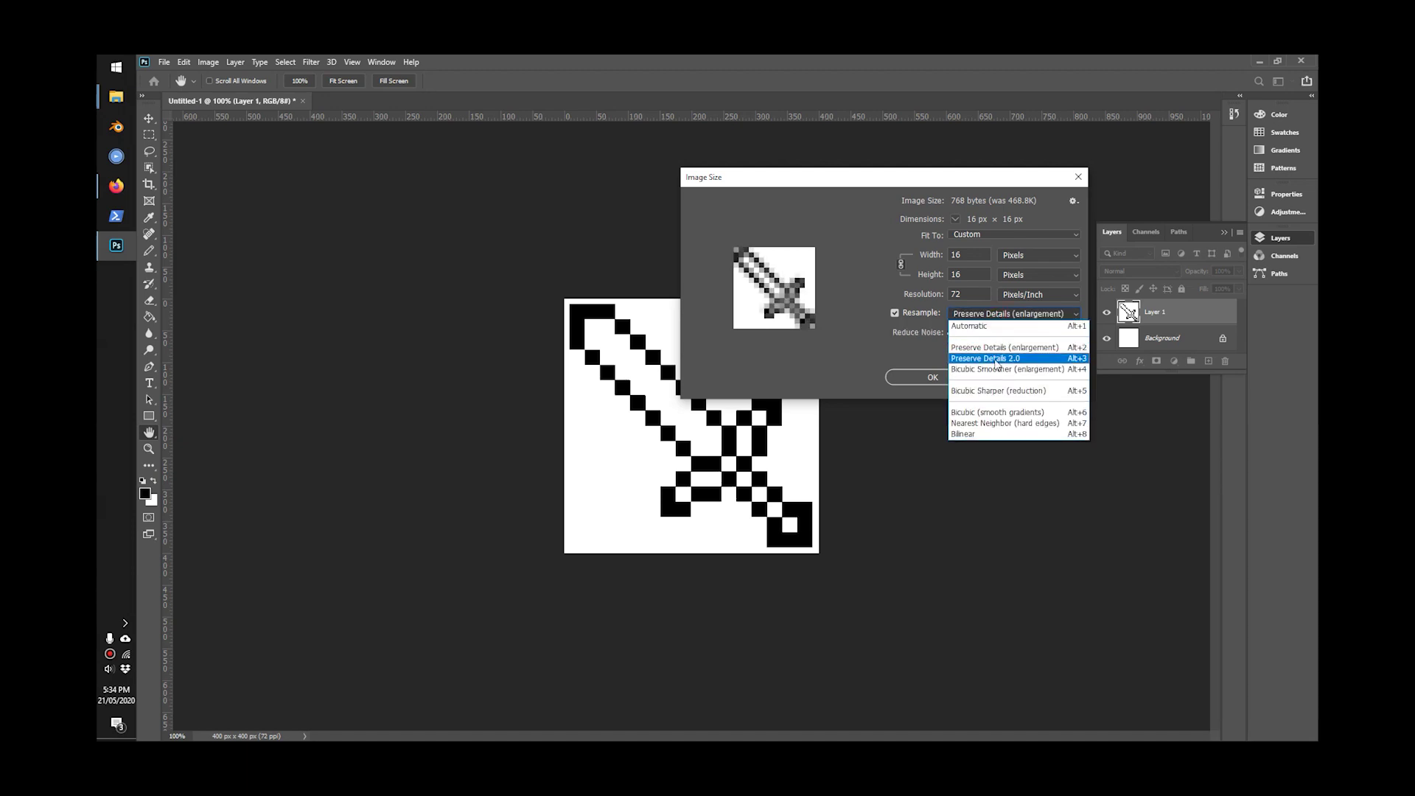
pyautogui.click(996, 360)
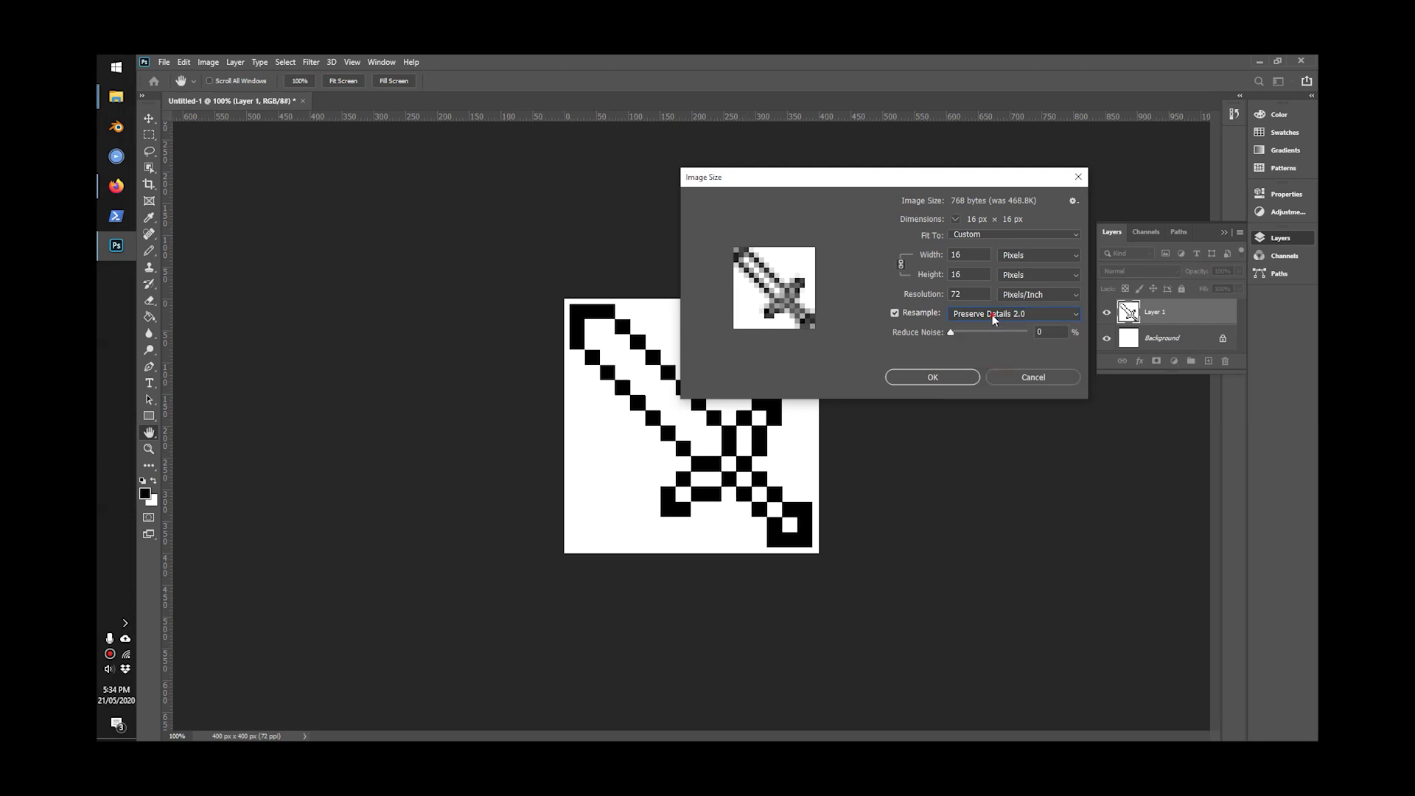
# Step: Set resampling to Nearest Neighbor (hard edges) and apply the 16 × 16 pixel resize
pyautogui.click(995, 316)
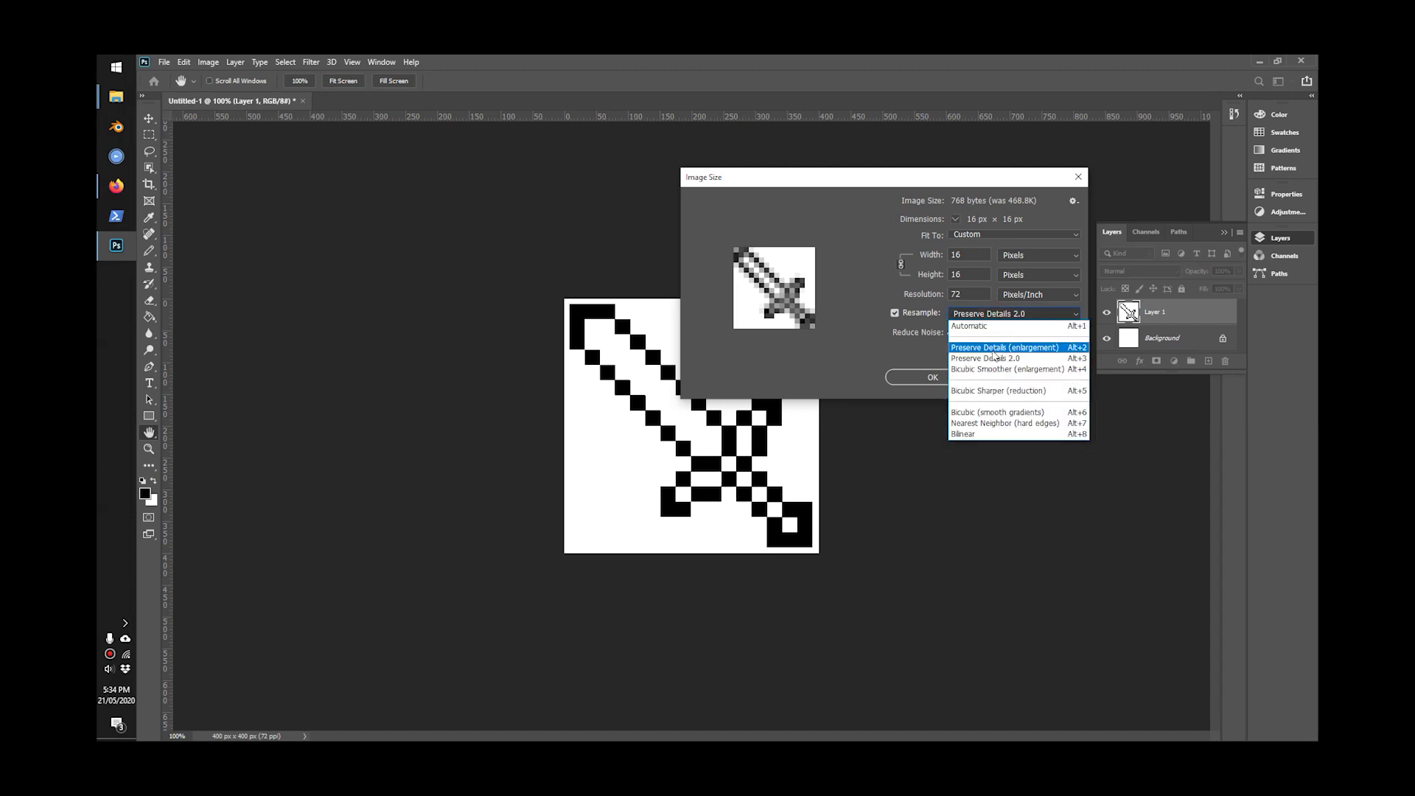
pyautogui.click(988, 426)
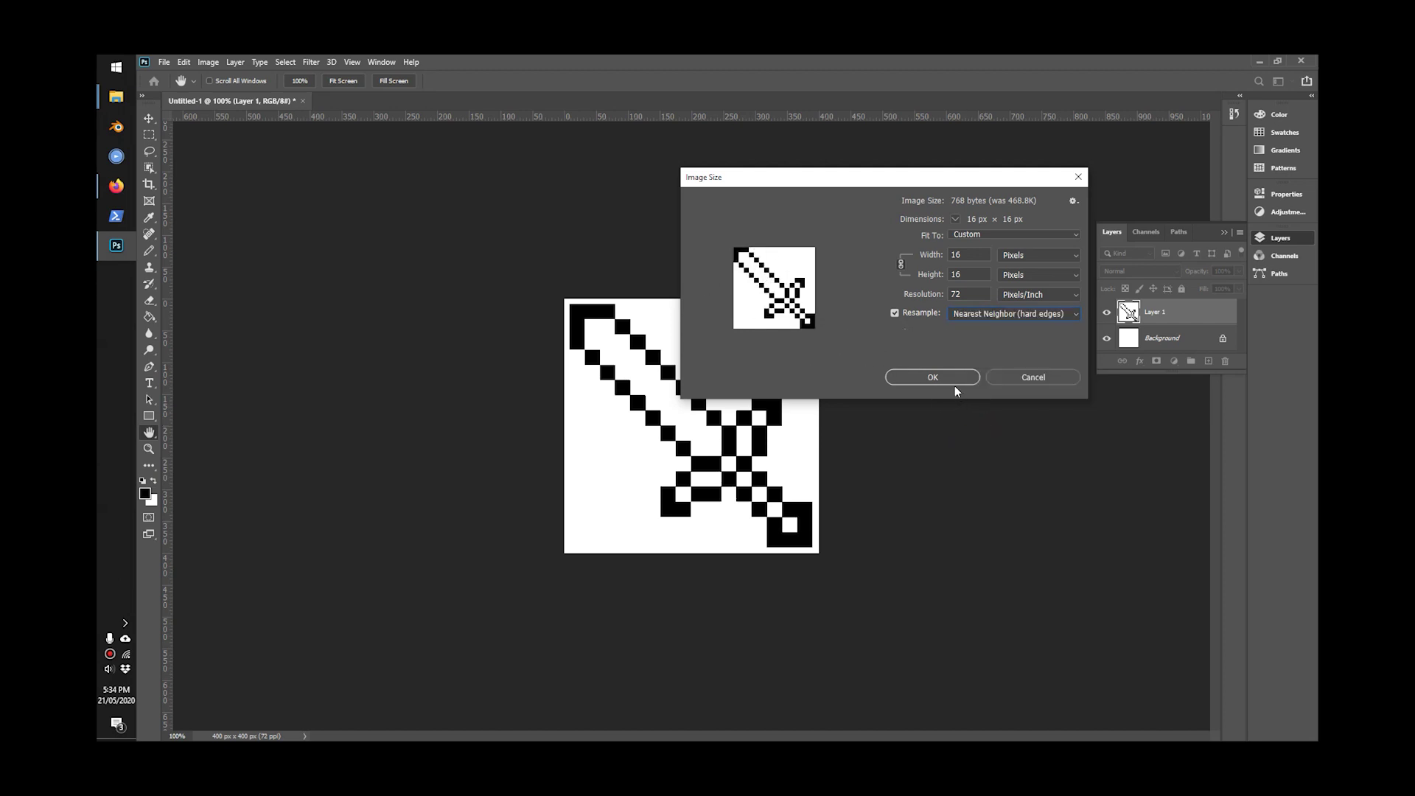
pyautogui.click(951, 379)
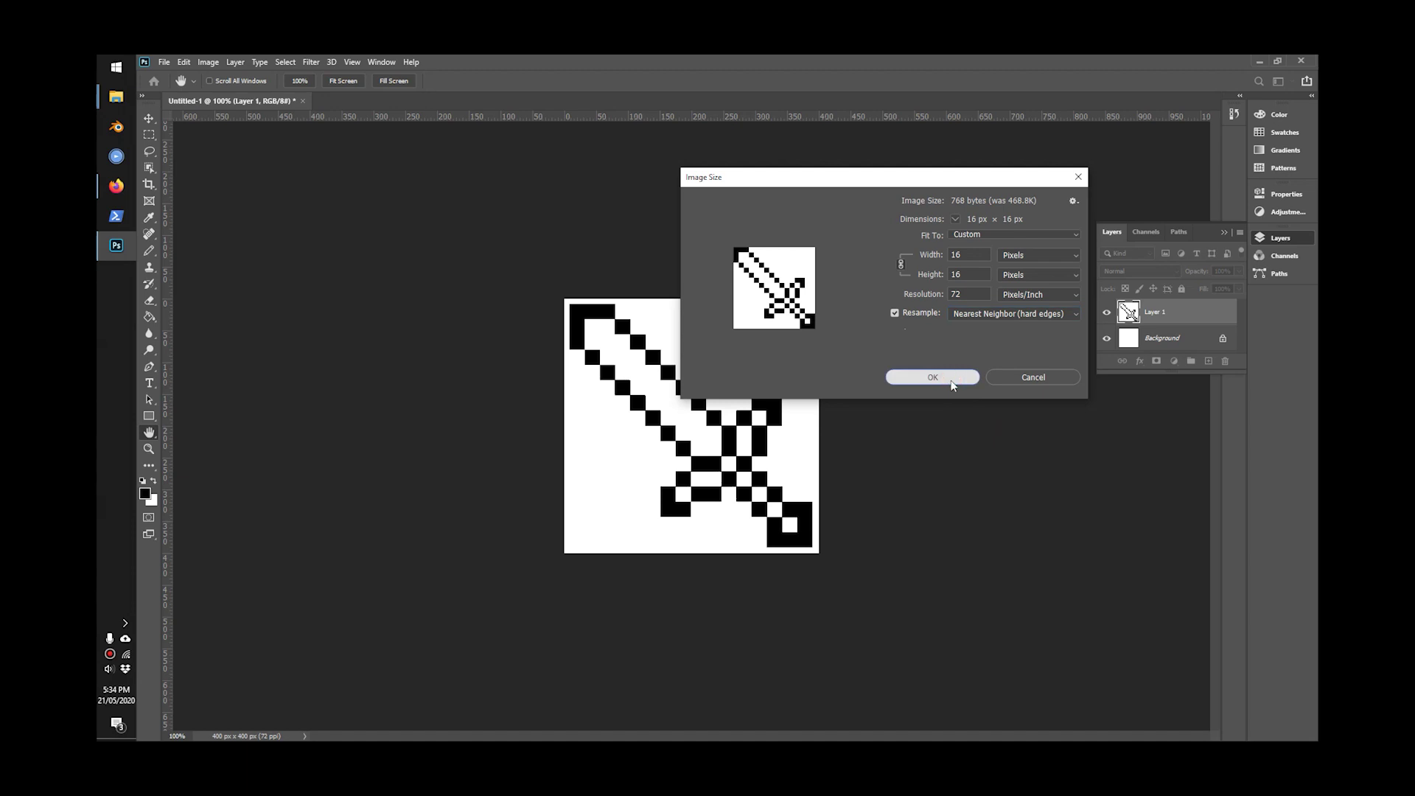
# Step: Activate the Pencil tool and magnify the resized sword to 3200% to examine its individual pixels
pyautogui.press('b')
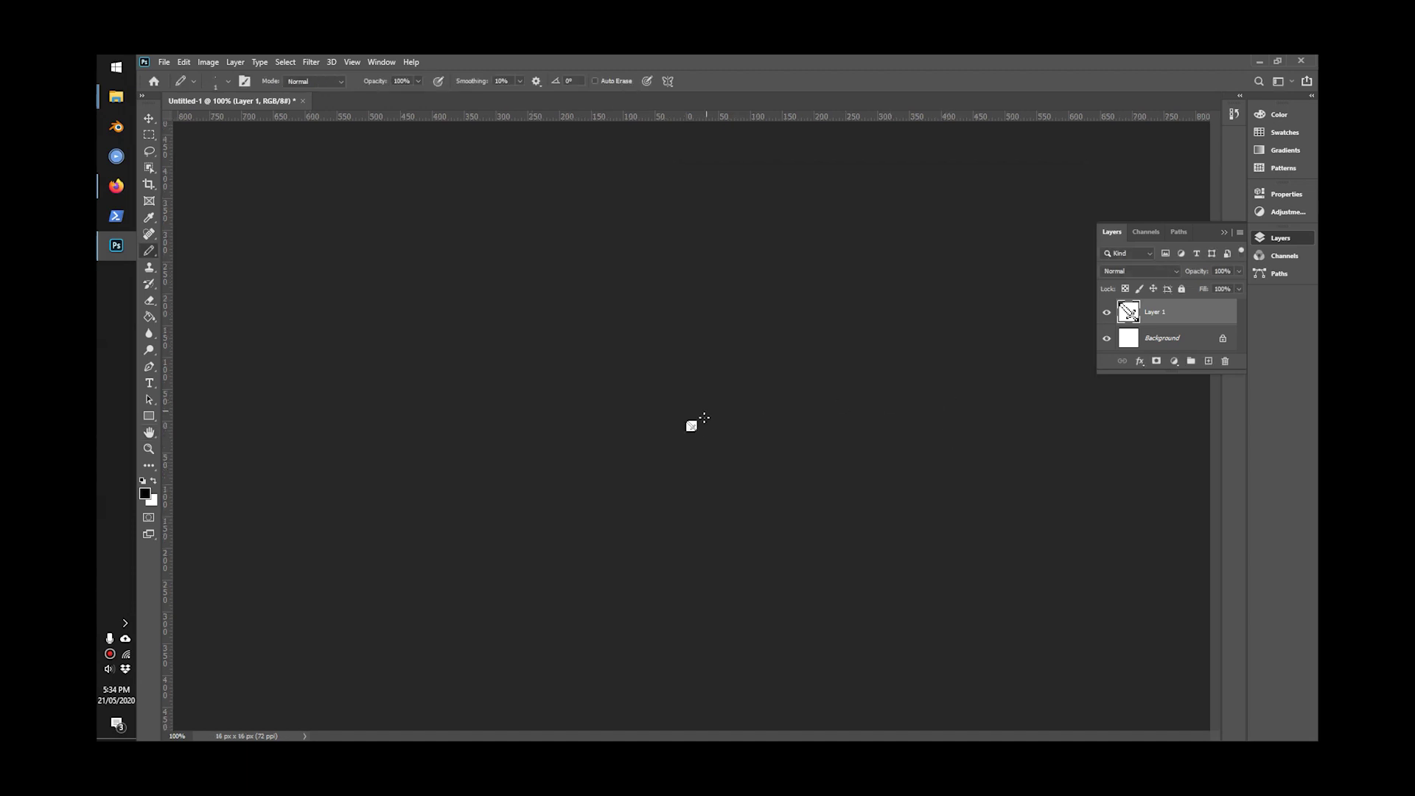
pyautogui.click(693, 427)
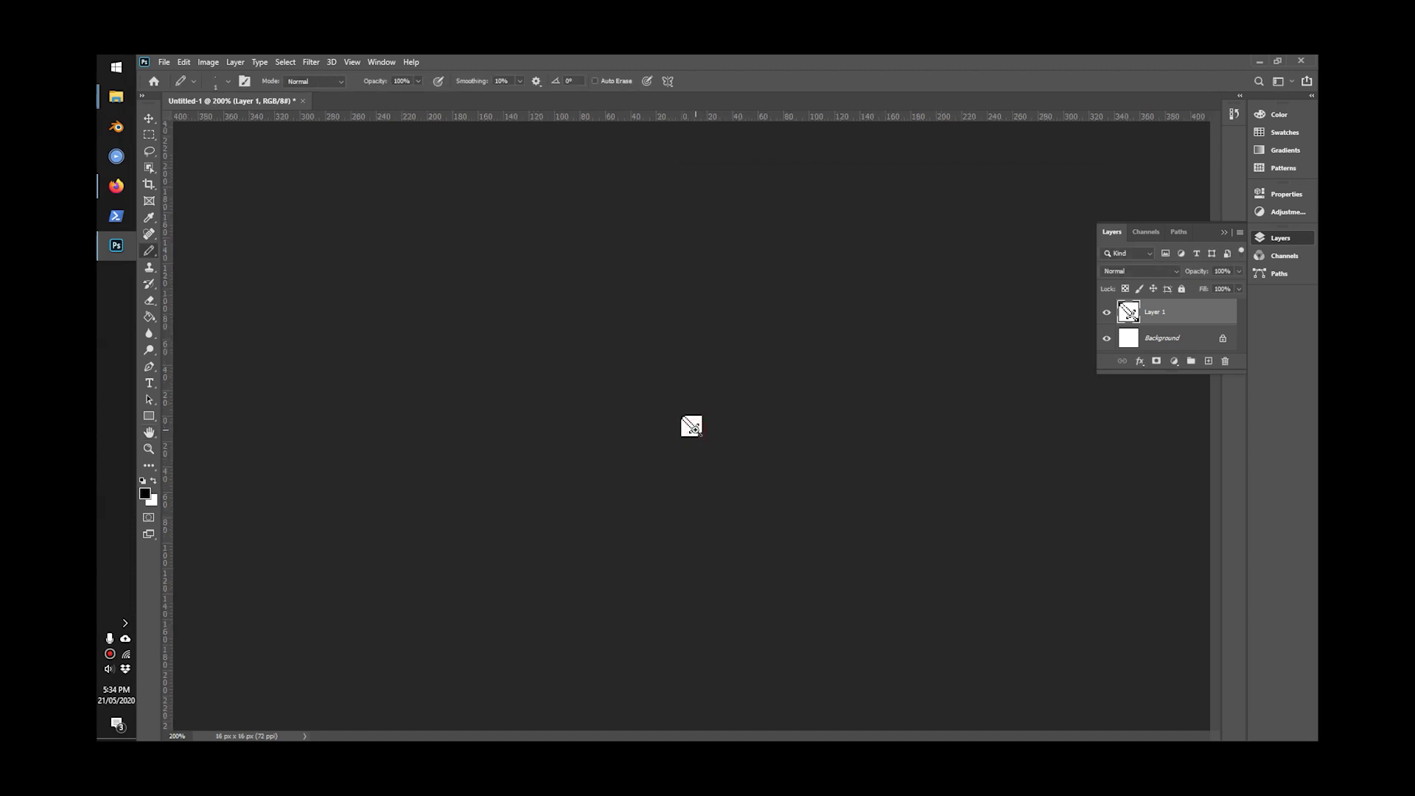
pyautogui.click(693, 427)
pyautogui.click(694, 429)
pyautogui.click(694, 429)
pyautogui.click(696, 430)
pyautogui.click(696, 431)
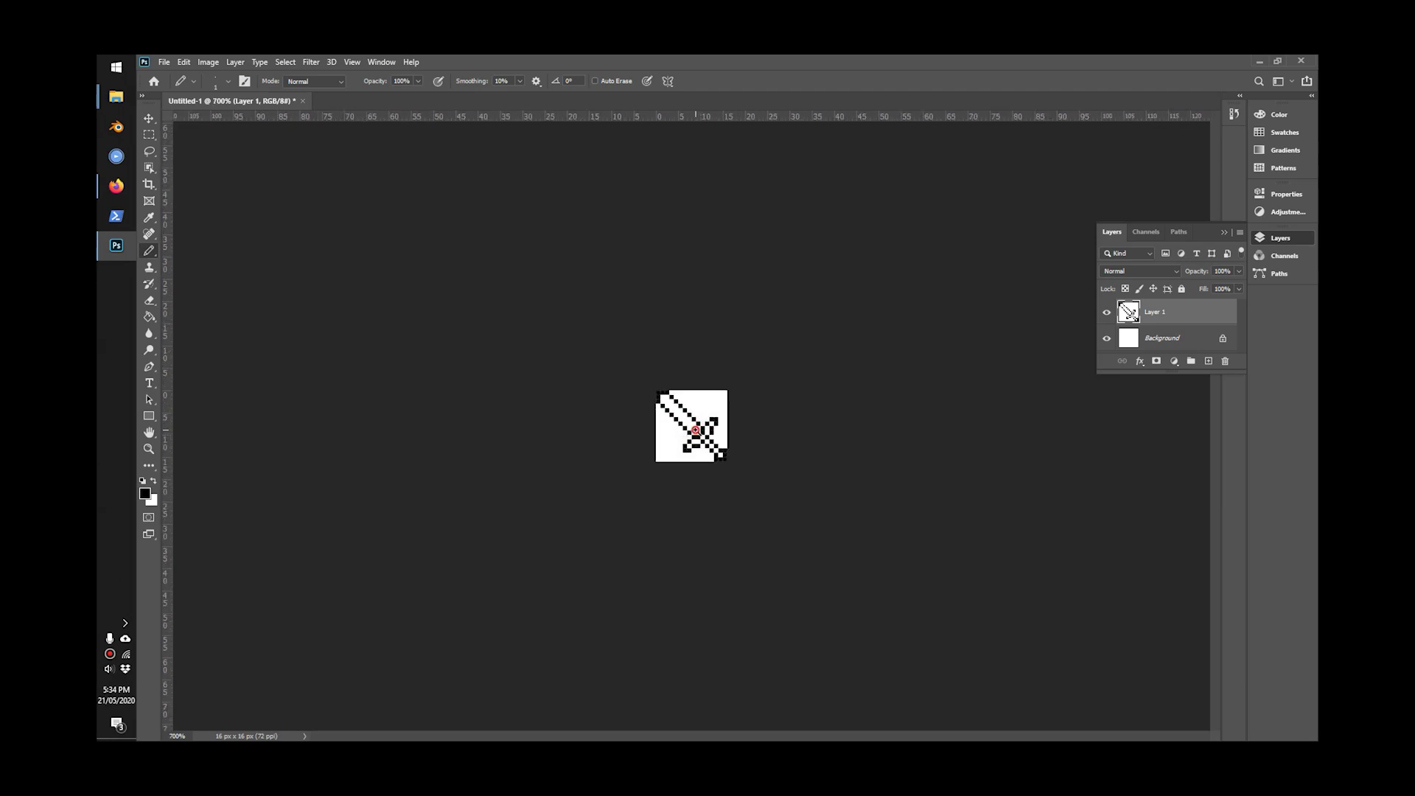
pyautogui.click(696, 430)
pyautogui.click(696, 430)
pyautogui.click(696, 430)
pyautogui.click(696, 431)
pyautogui.click(696, 430)
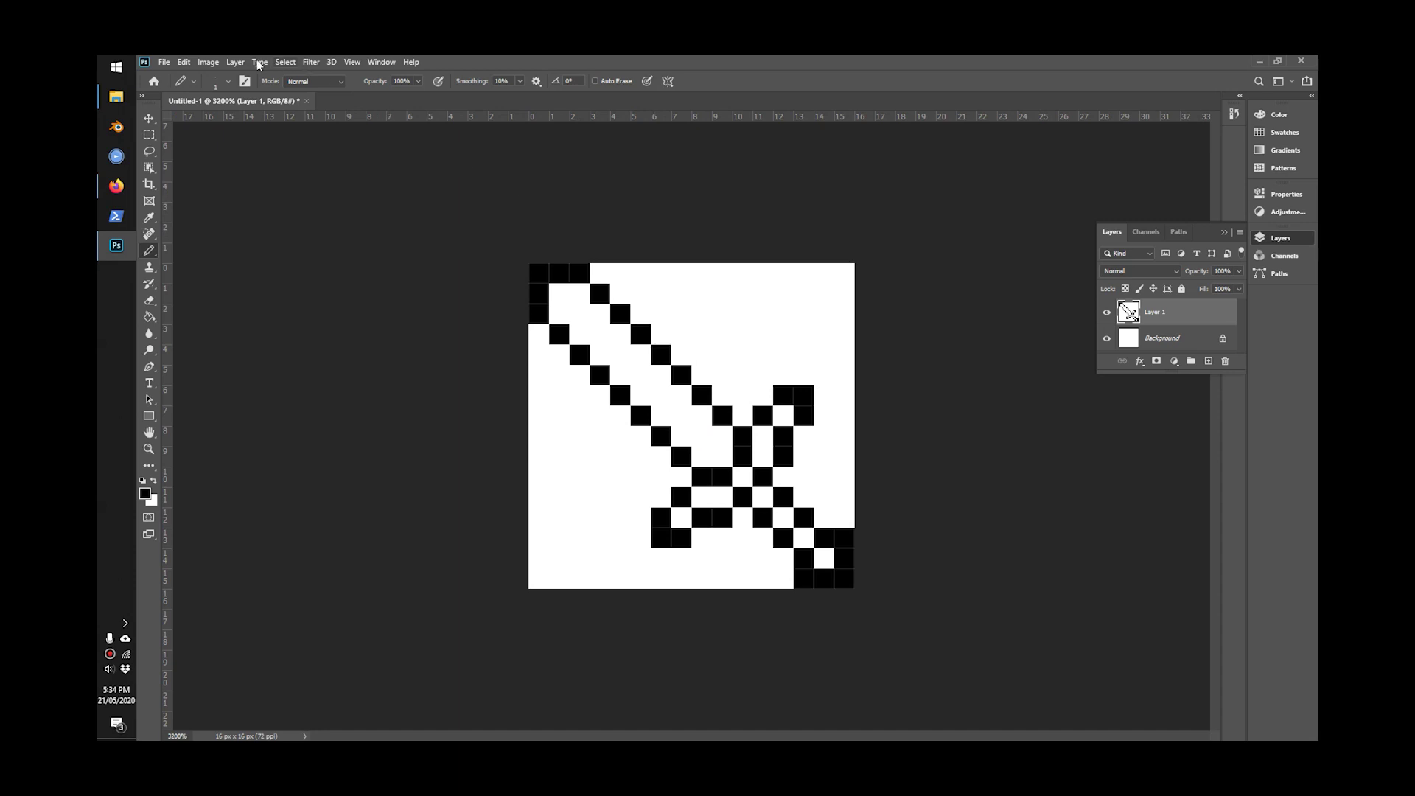
# Step: Widen the canvas to 32 pixels with the sword anchored in the centre
pyautogui.click(208, 62)
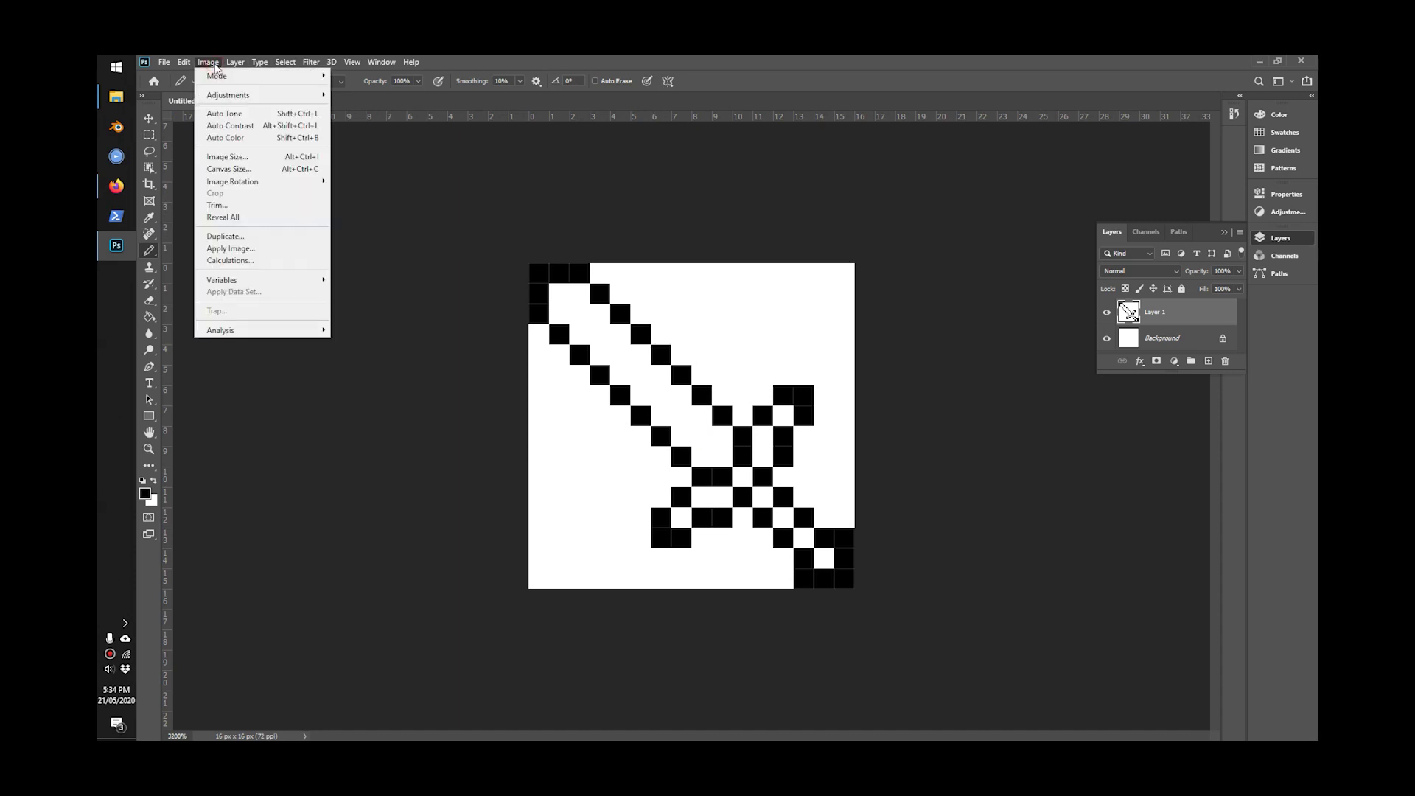
pyautogui.click(236, 169)
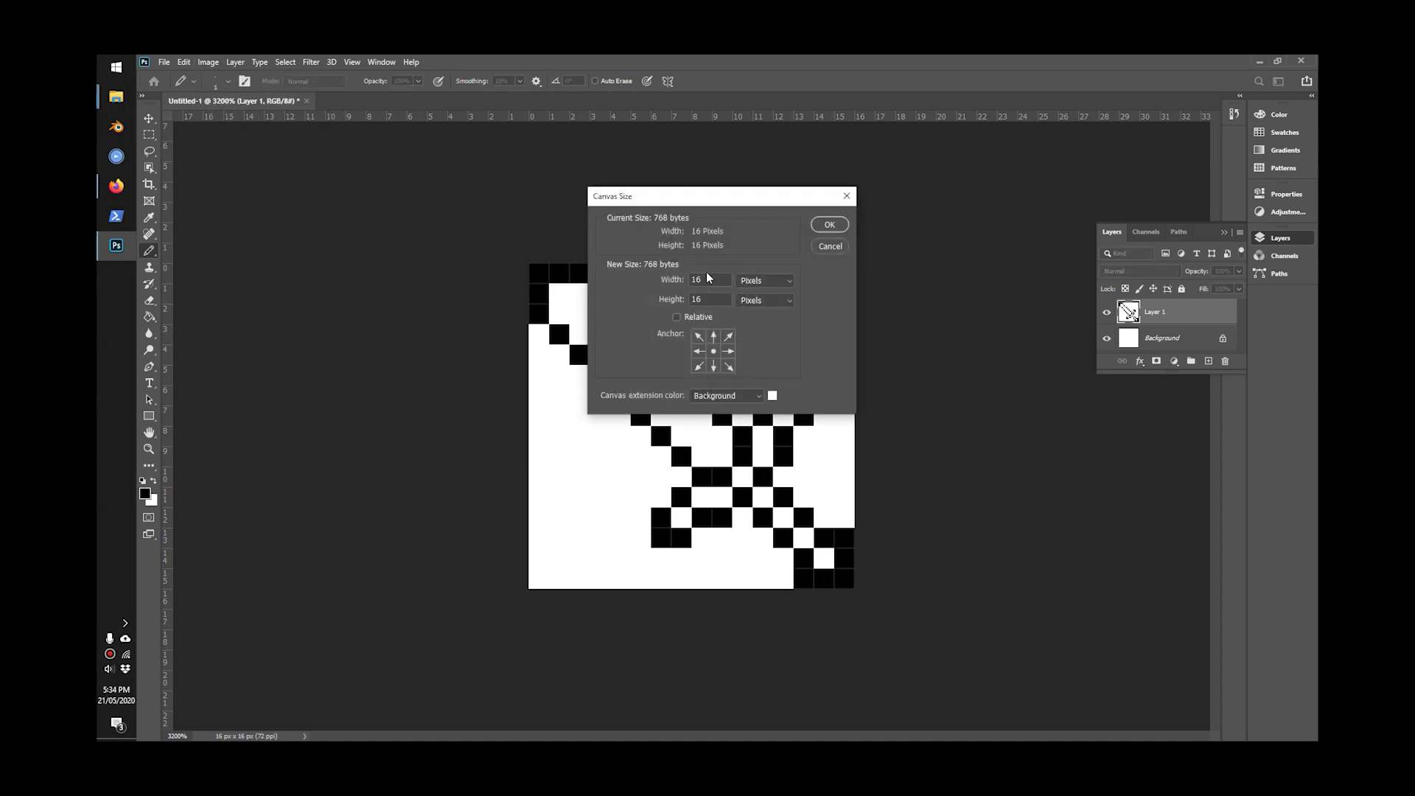
pyautogui.write('32')
pyautogui.click(828, 224)
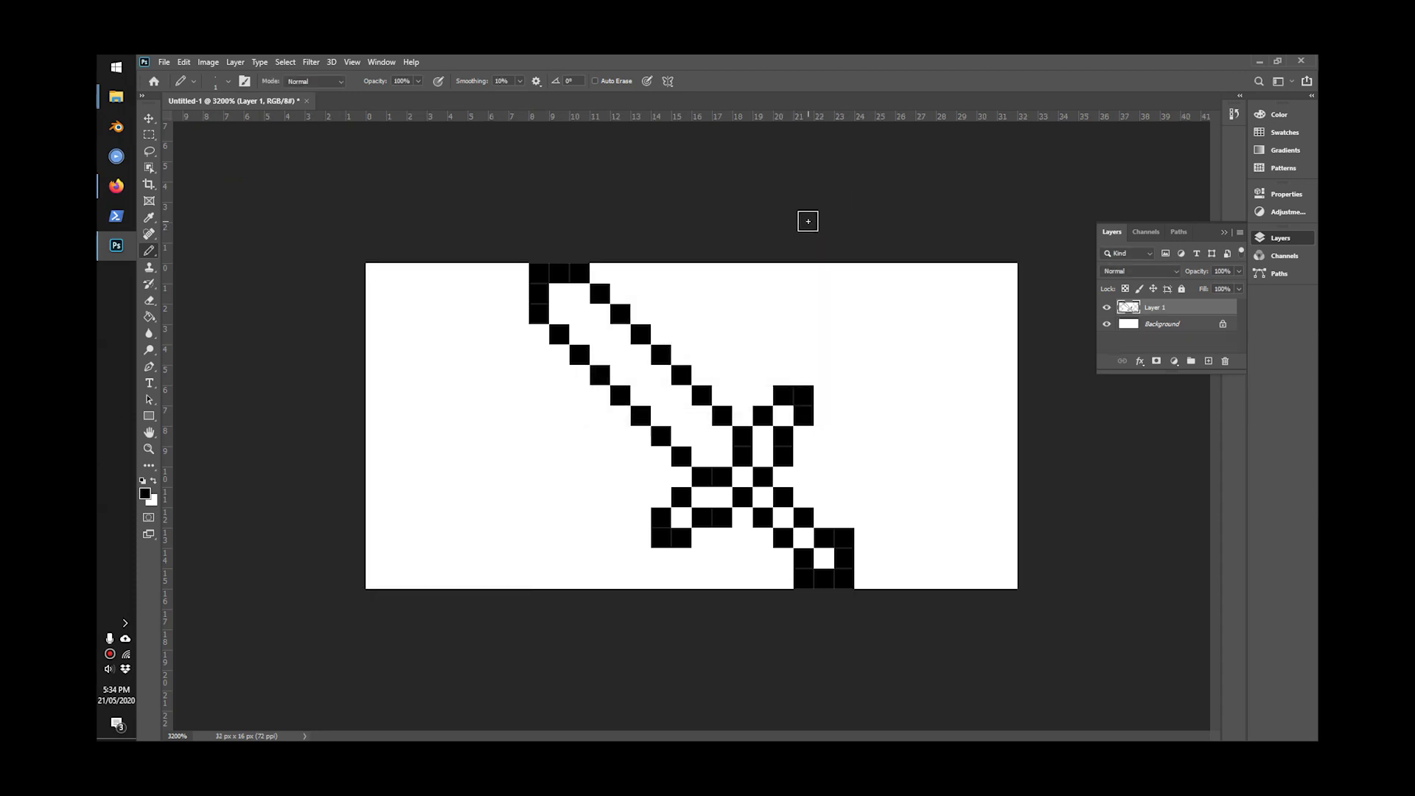
# Step: Invert the colours of the sword layer
pyautogui.click(208, 63)
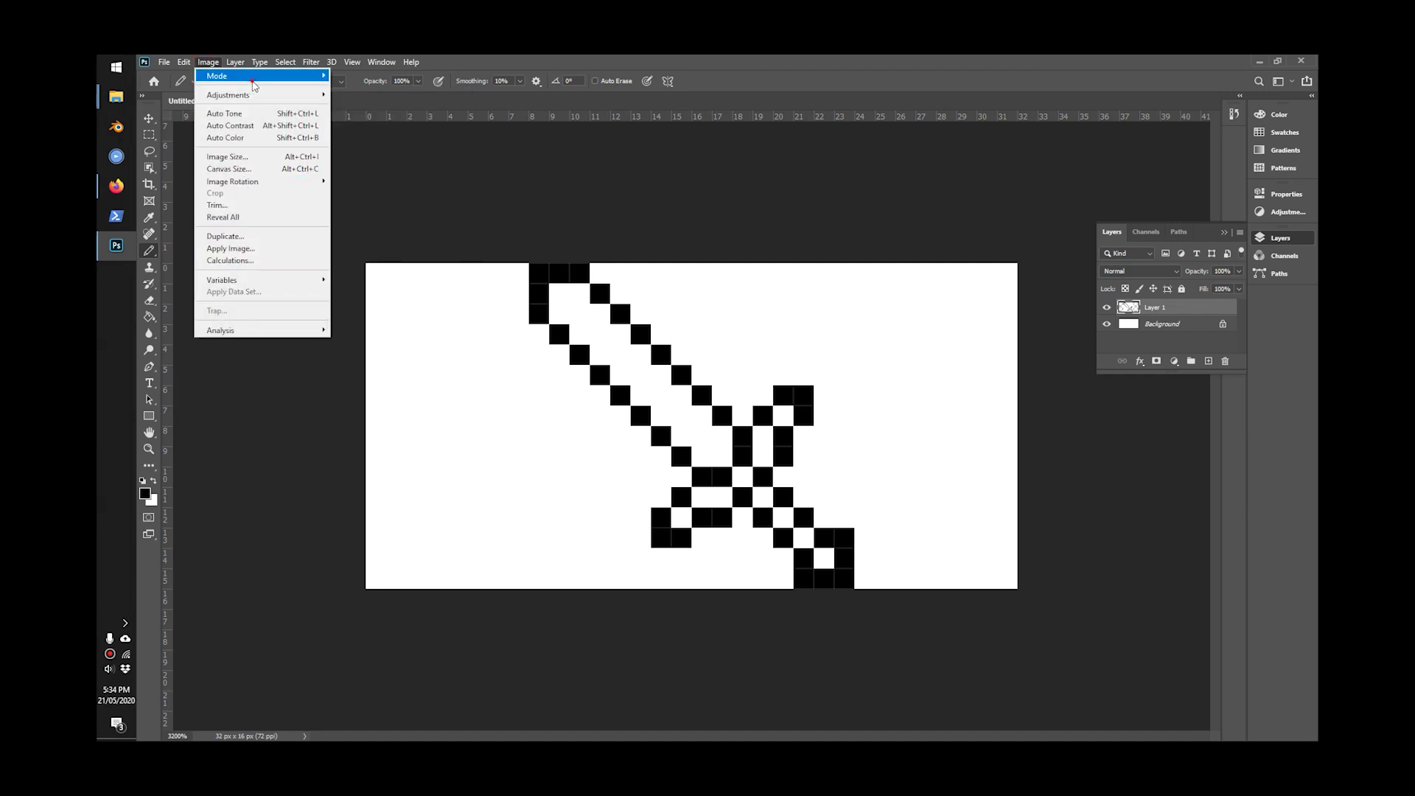
pyautogui.moveTo(260, 101)
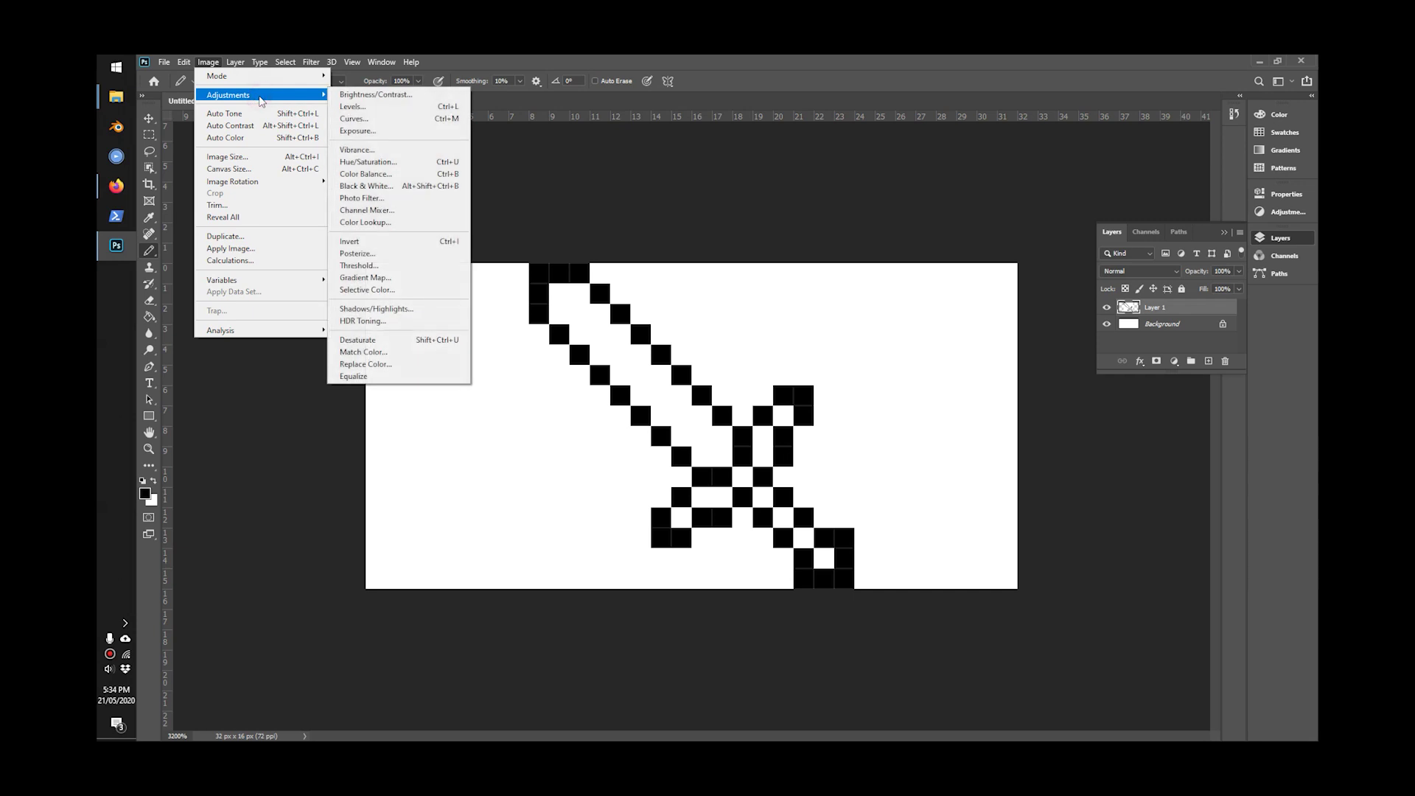
pyautogui.click(706, 73)
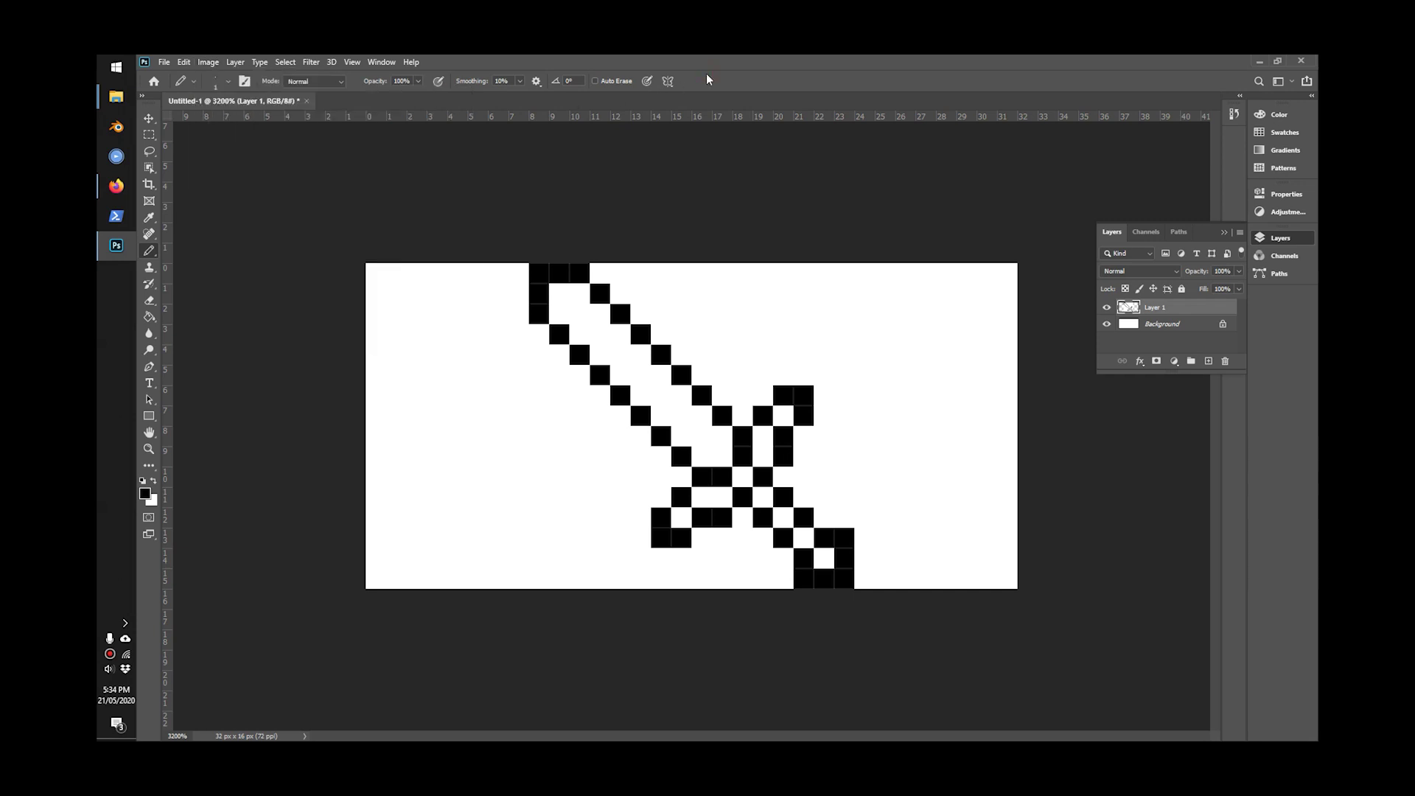
pyautogui.hotkey('ctrl', 'i')
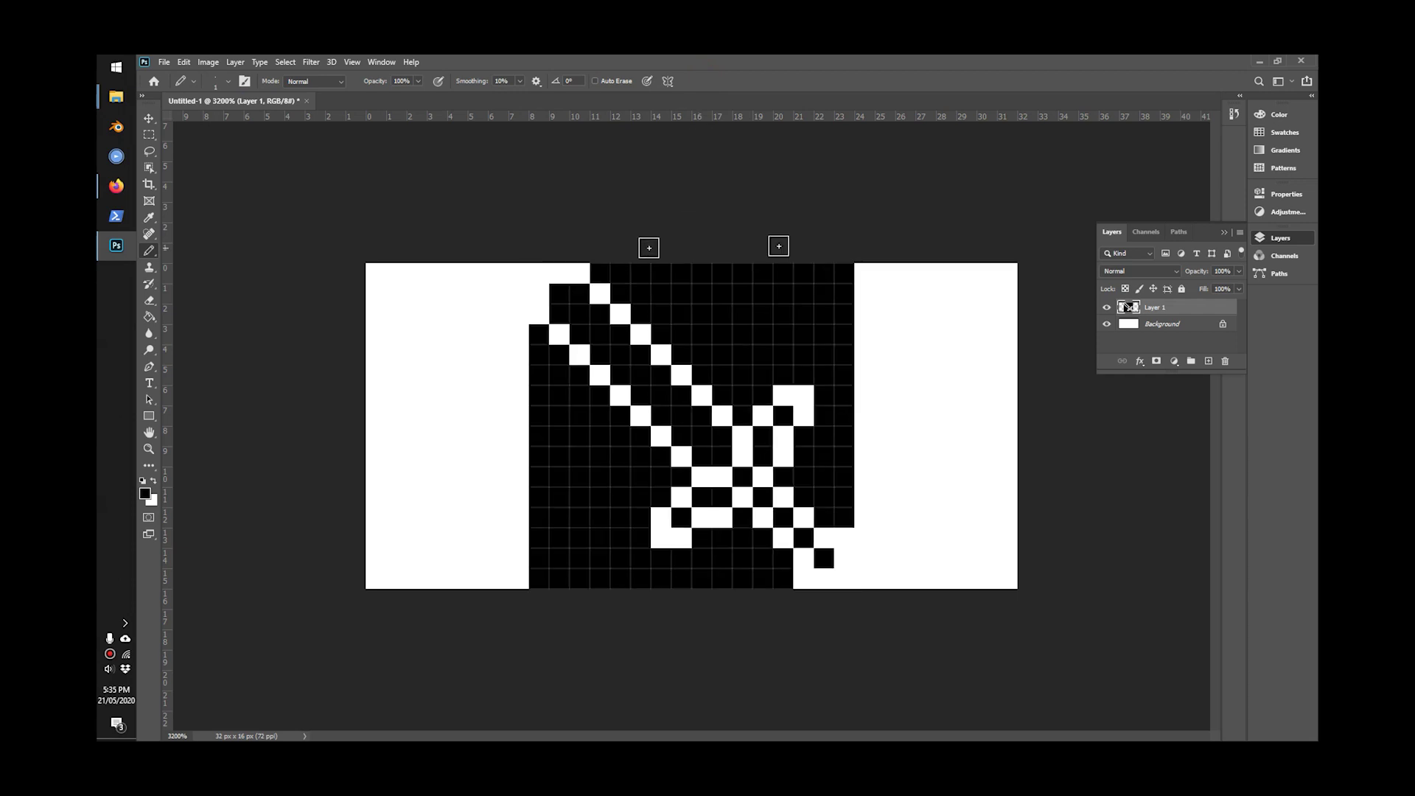
# Step: Fill the Background layer with black using the Paint Bucket, and merge the sword layer down into it
pyautogui.click(1182, 329)
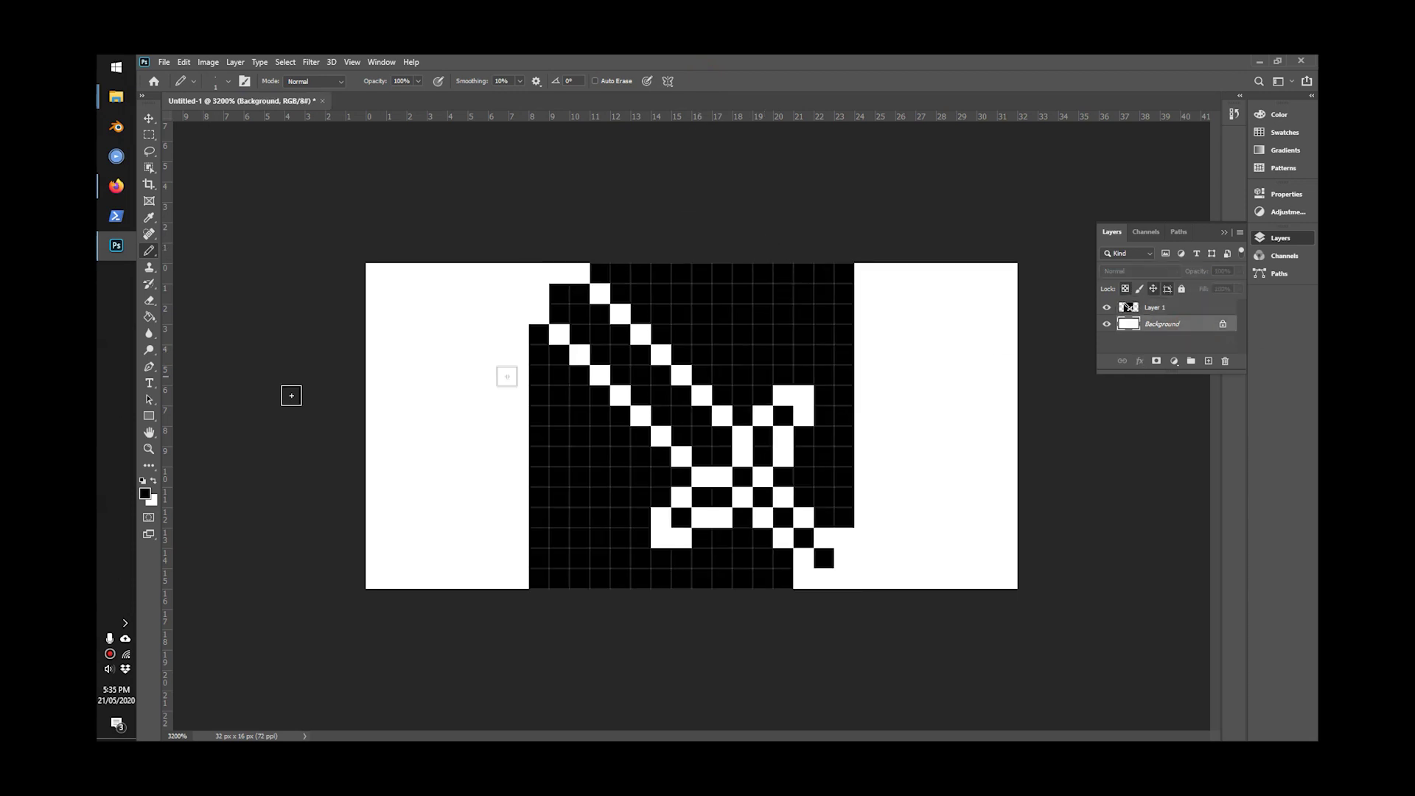
pyautogui.moveTo(150, 253)
pyautogui.mouseDown()
pyautogui.moveTo(178, 268)
pyautogui.moveTo(146, 262)
pyautogui.moveTo(148, 280)
pyautogui.mouseUp()
pyautogui.click(150, 319)
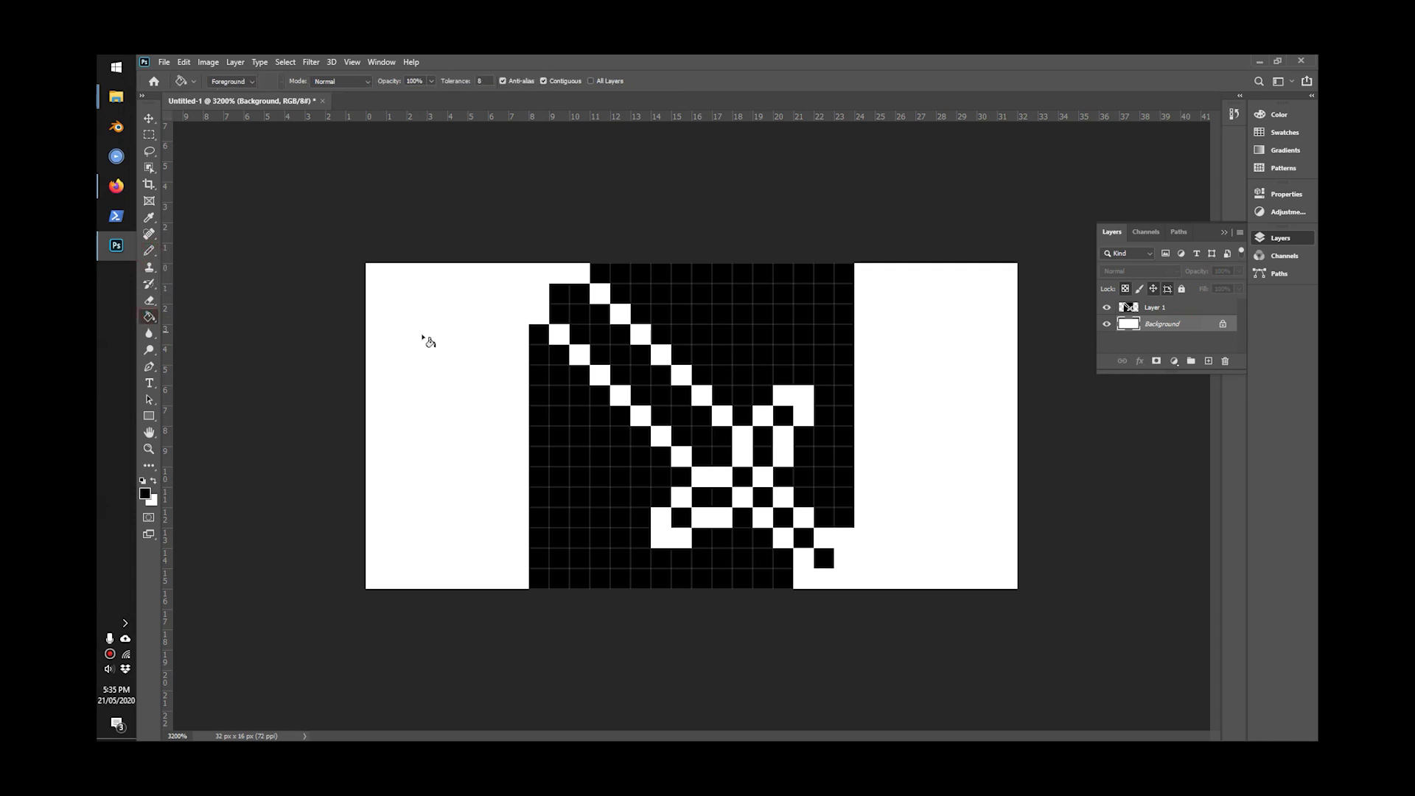
pyautogui.click(423, 336)
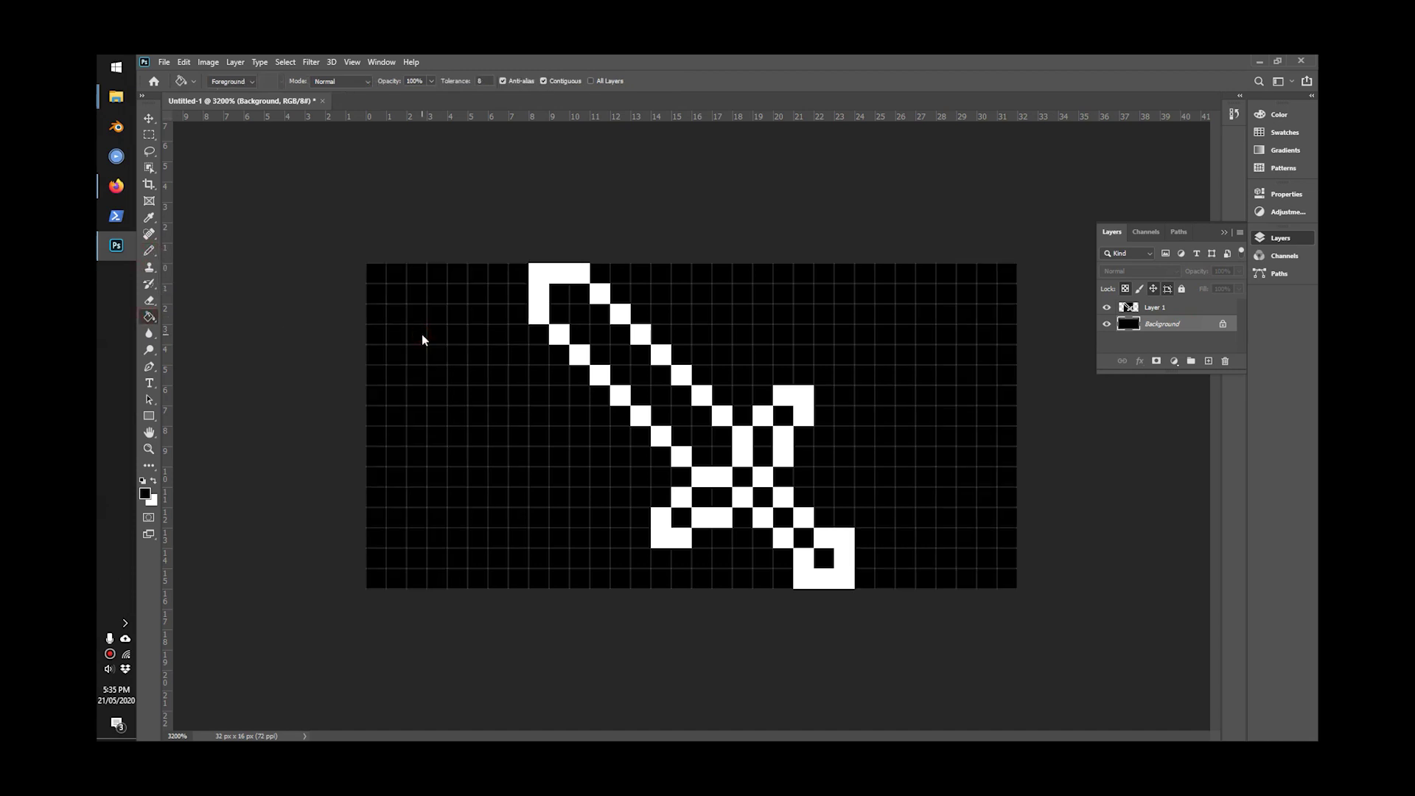
pyautogui.click(1167, 311)
pyautogui.hotkey('ctrl', 'e')
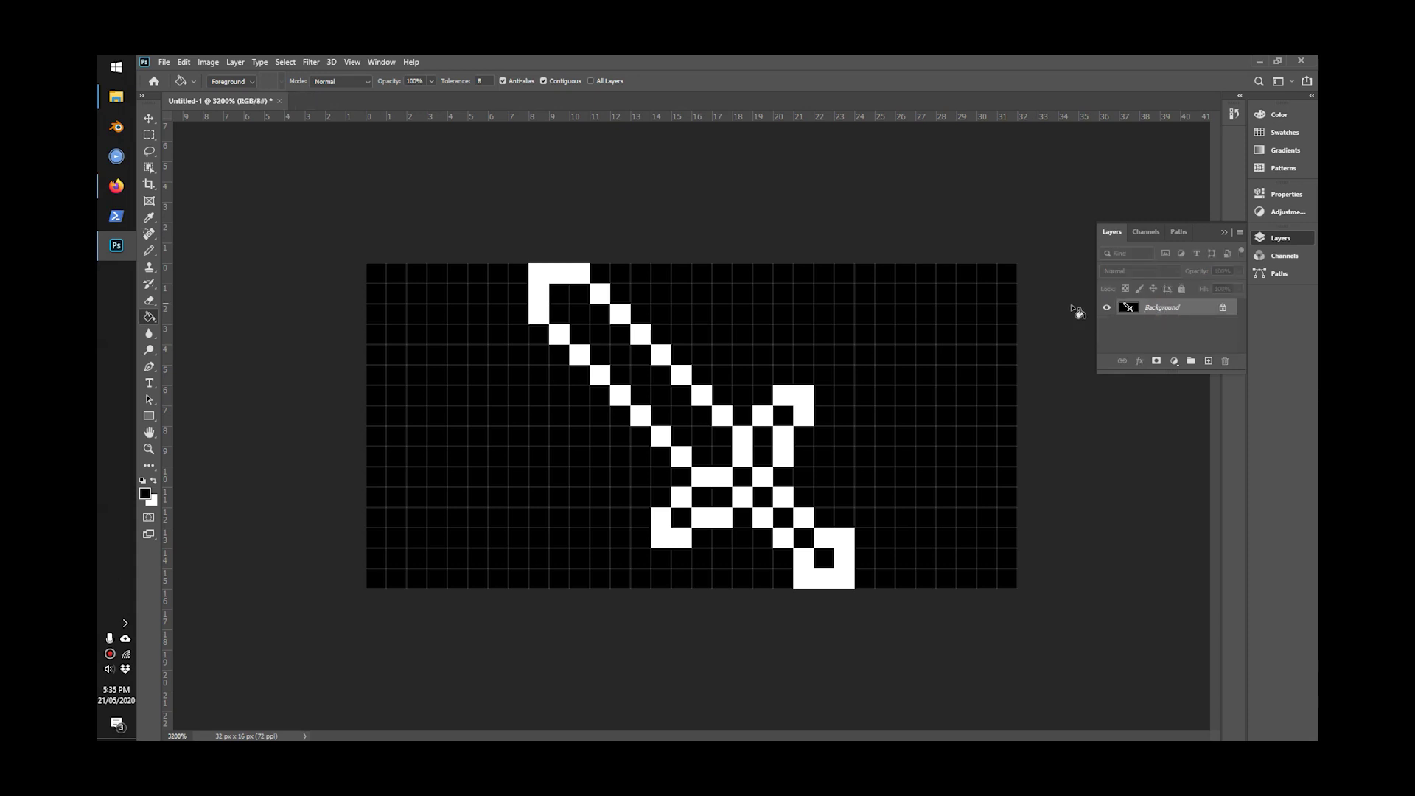
# Step: Save the image as 1sword.bmp in the LED Matrix folder, using Windows file format and 24 Bit depth
pyautogui.click(164, 62)
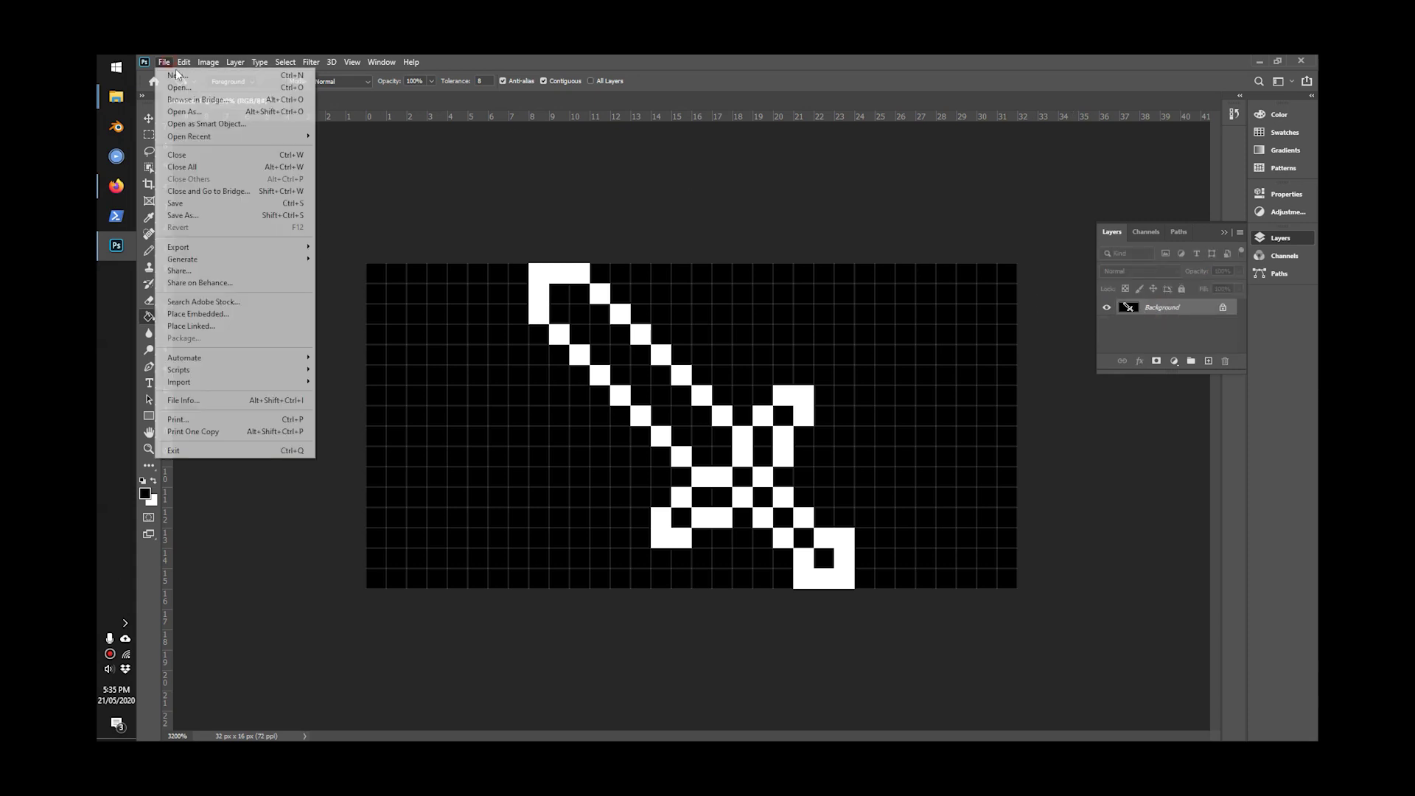
pyautogui.click(184, 216)
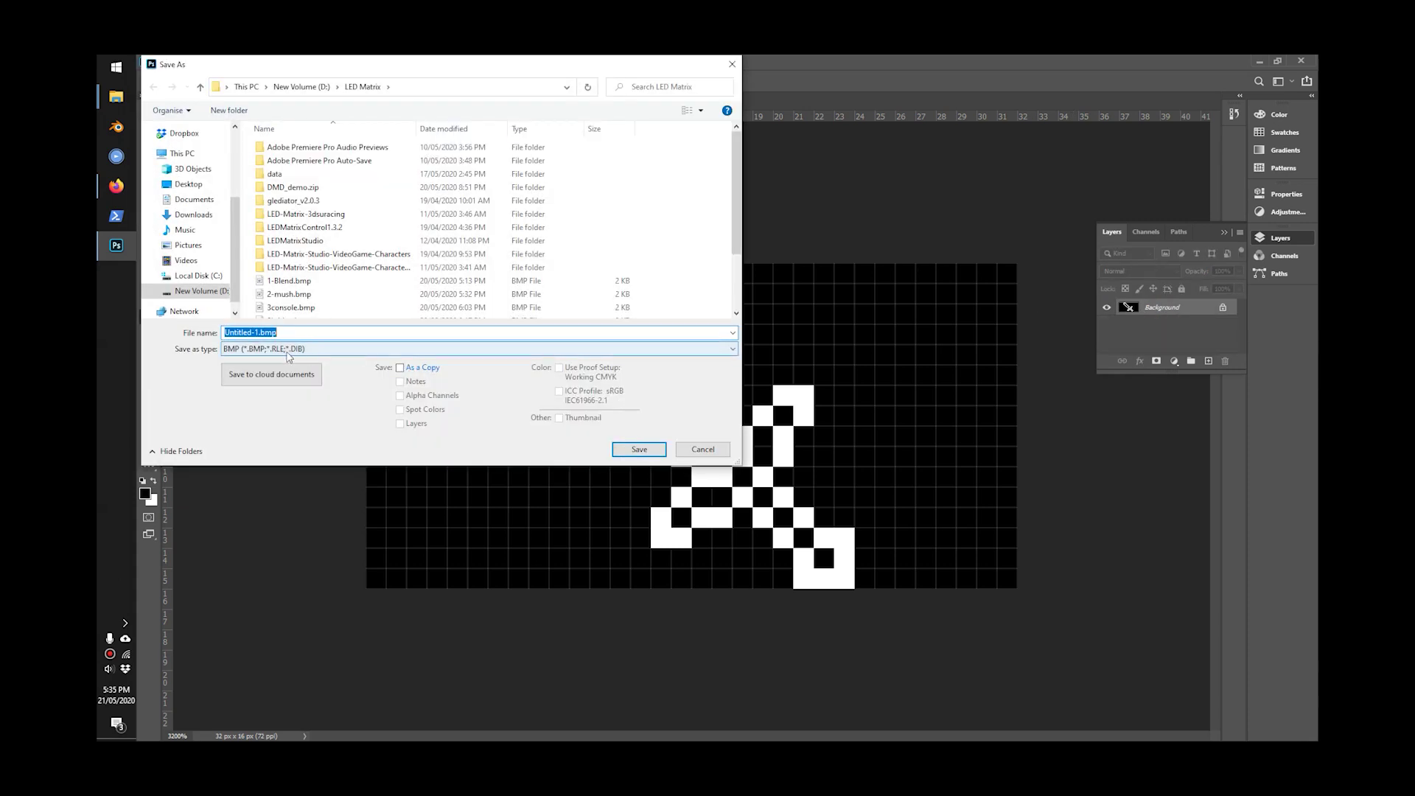
pyautogui.moveTo(260, 332); pyautogui.dragTo(223, 332)
pyautogui.write('1sword')
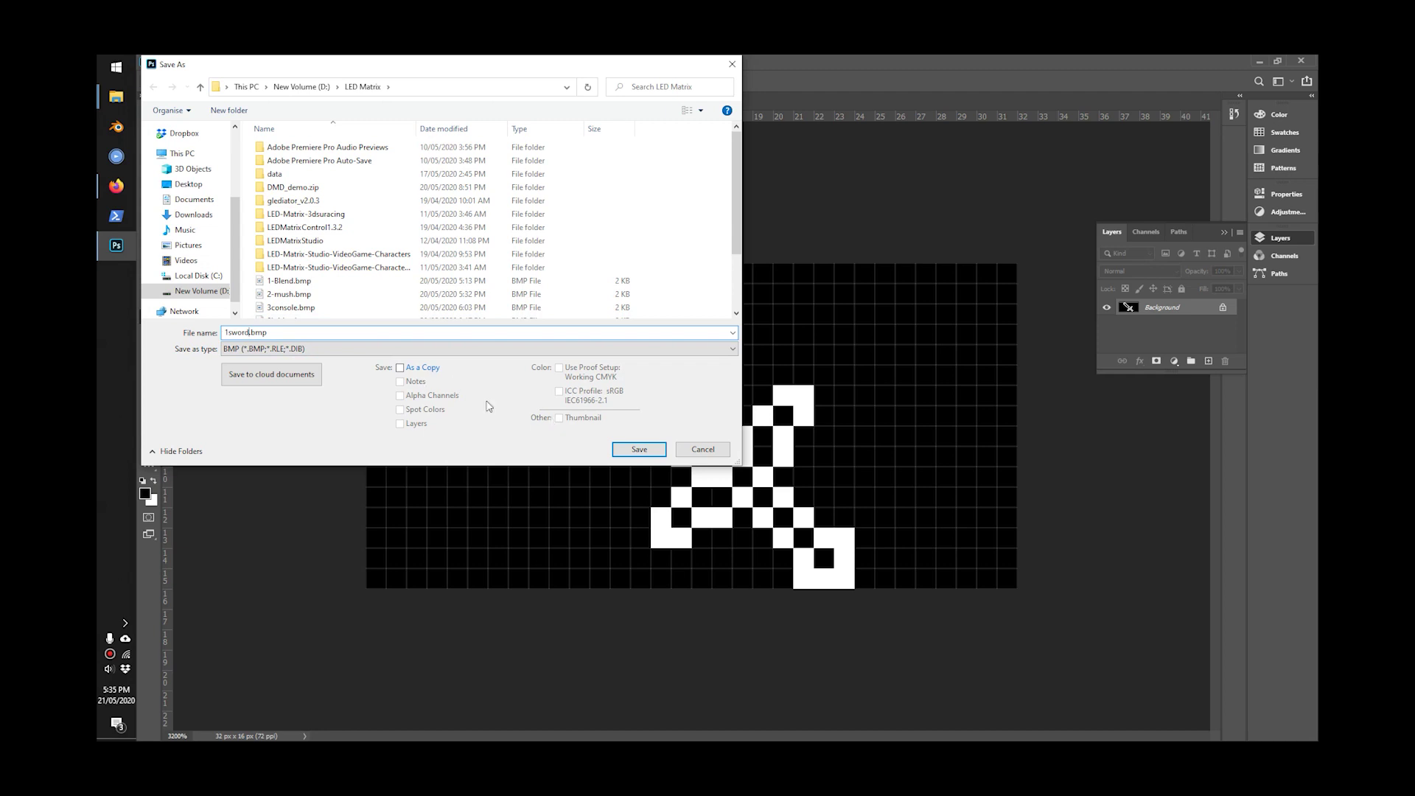
pyautogui.click(639, 450)
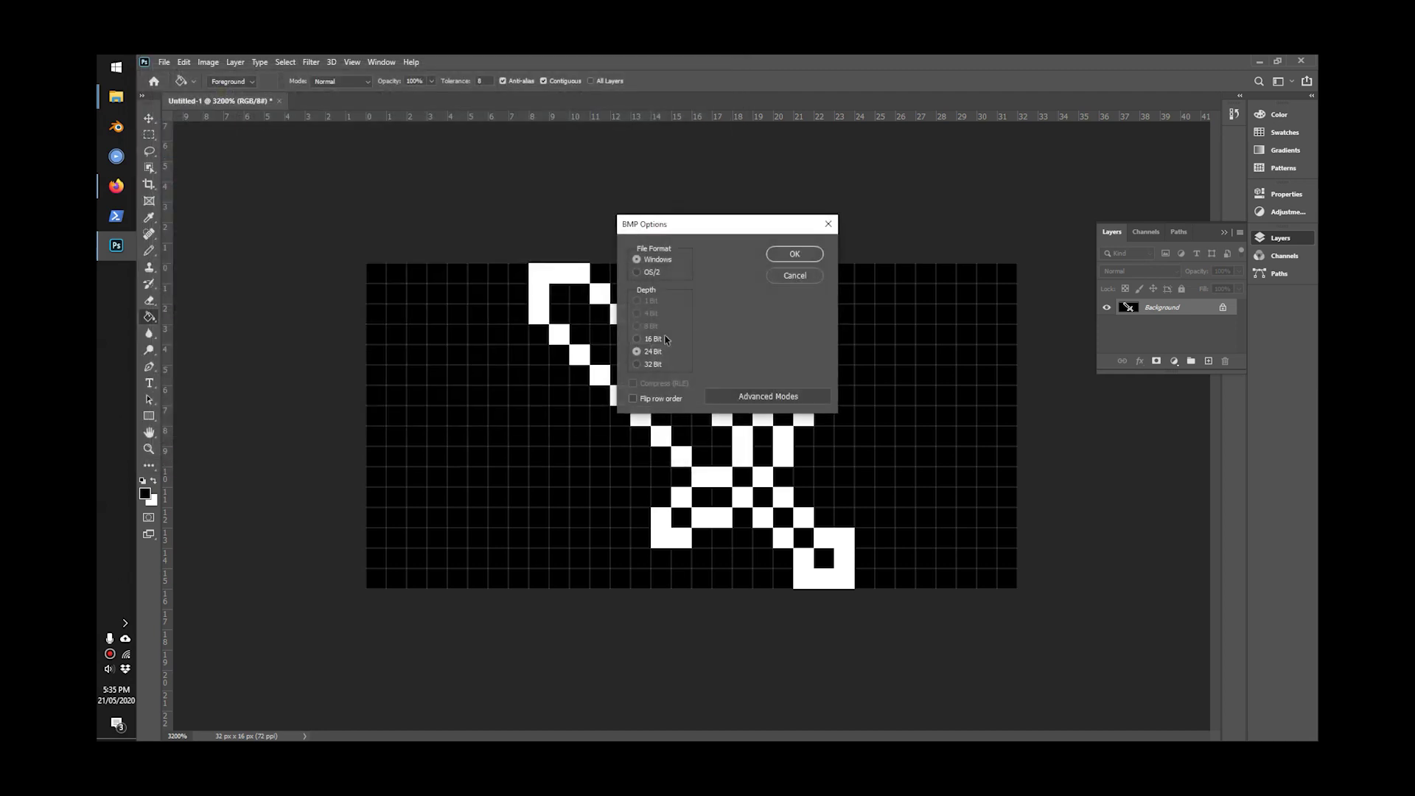
pyautogui.click(802, 255)
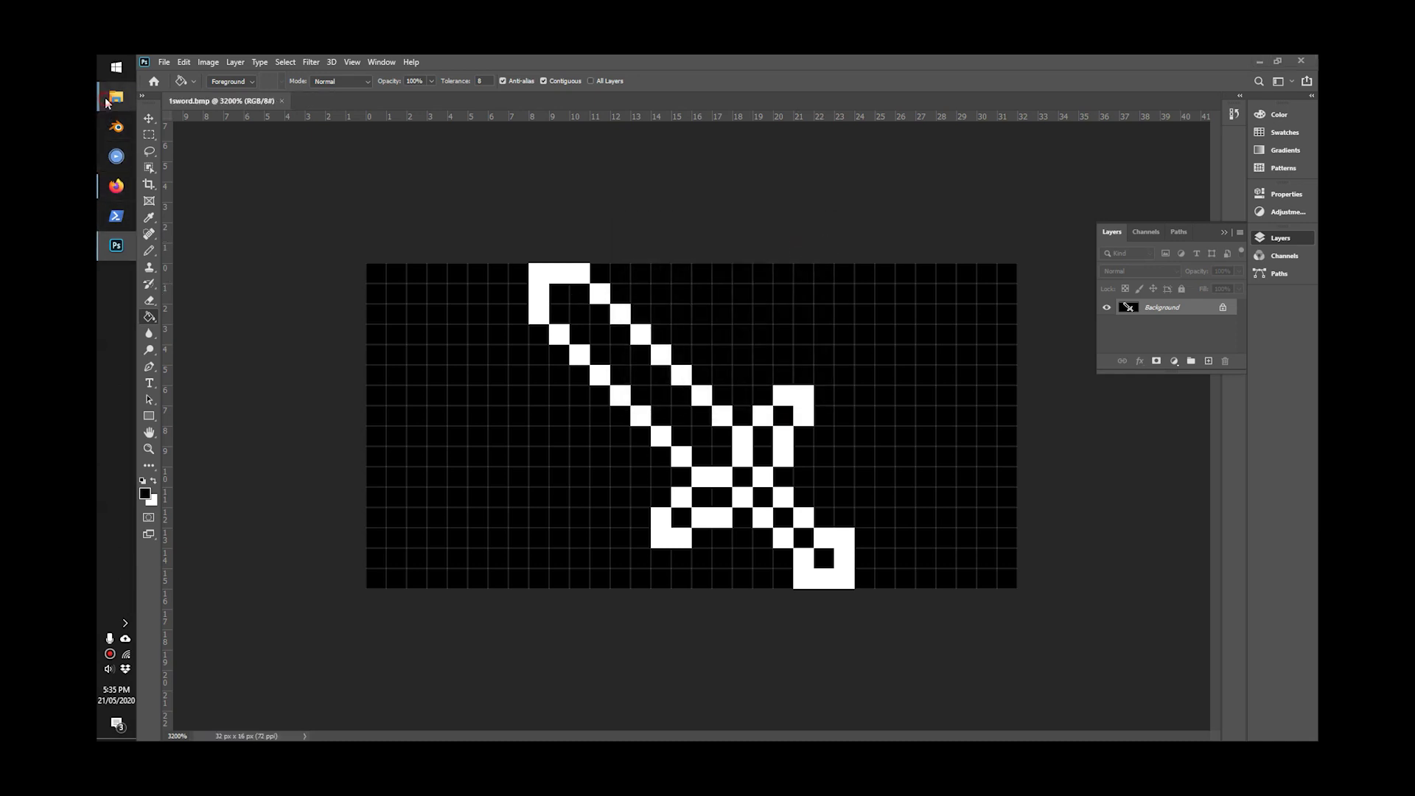
# Step: Switch to File Explorer, browse to the LED Matrix folder on New Volume (D:), and open 1sword.bmp to check it
pyautogui.moveTo(116, 97)
pyautogui.click(196, 207)
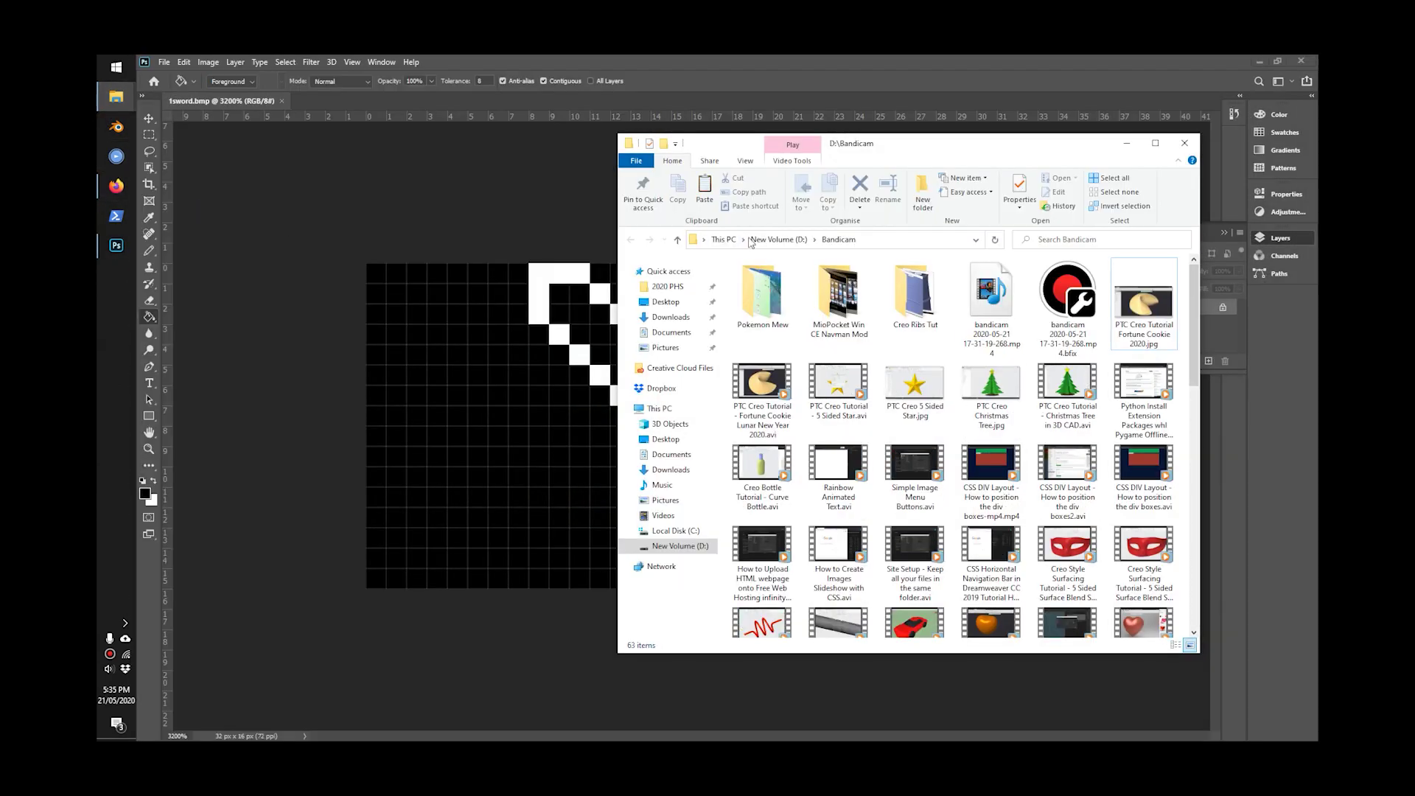
pyautogui.click(671, 545)
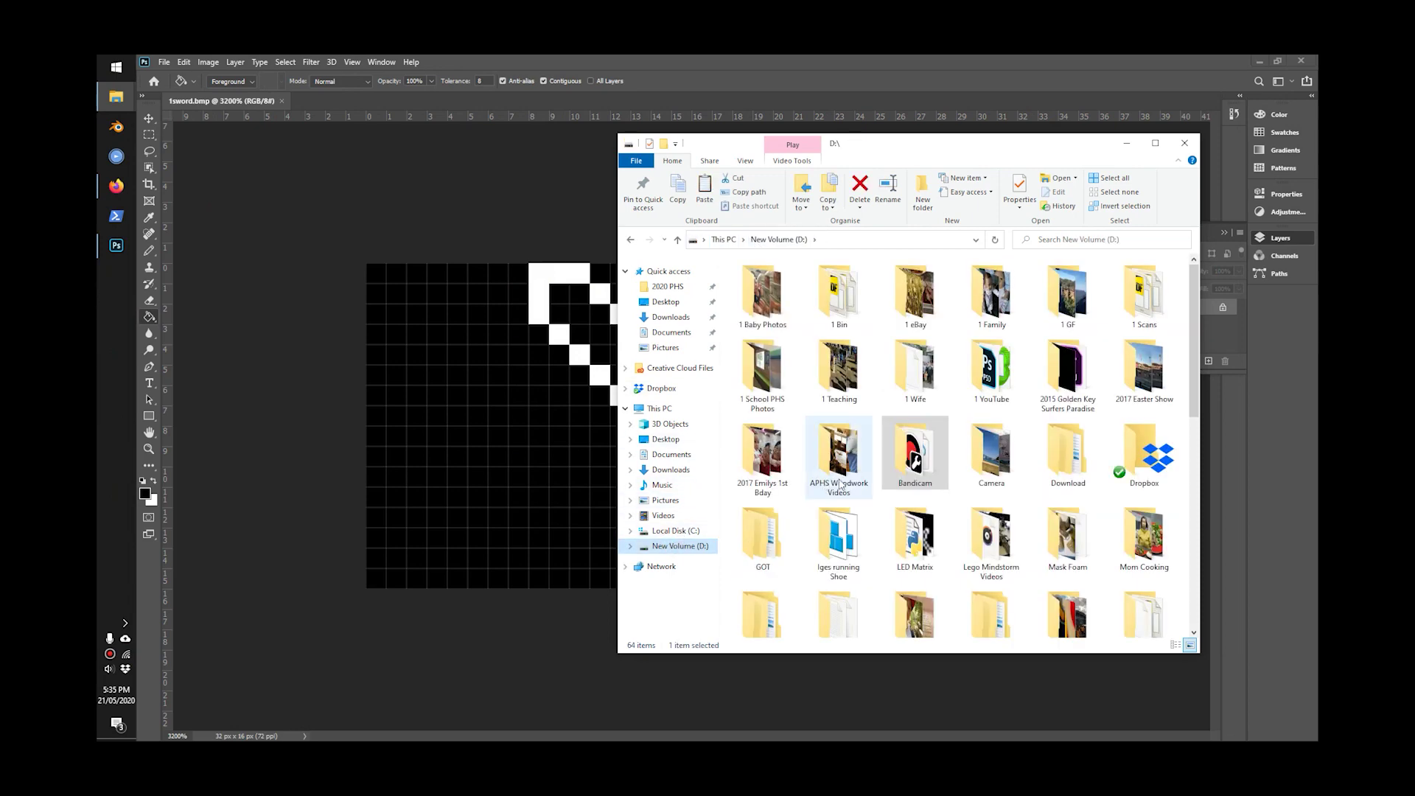
pyautogui.click(922, 535)
pyautogui.doubleClick(921, 535)
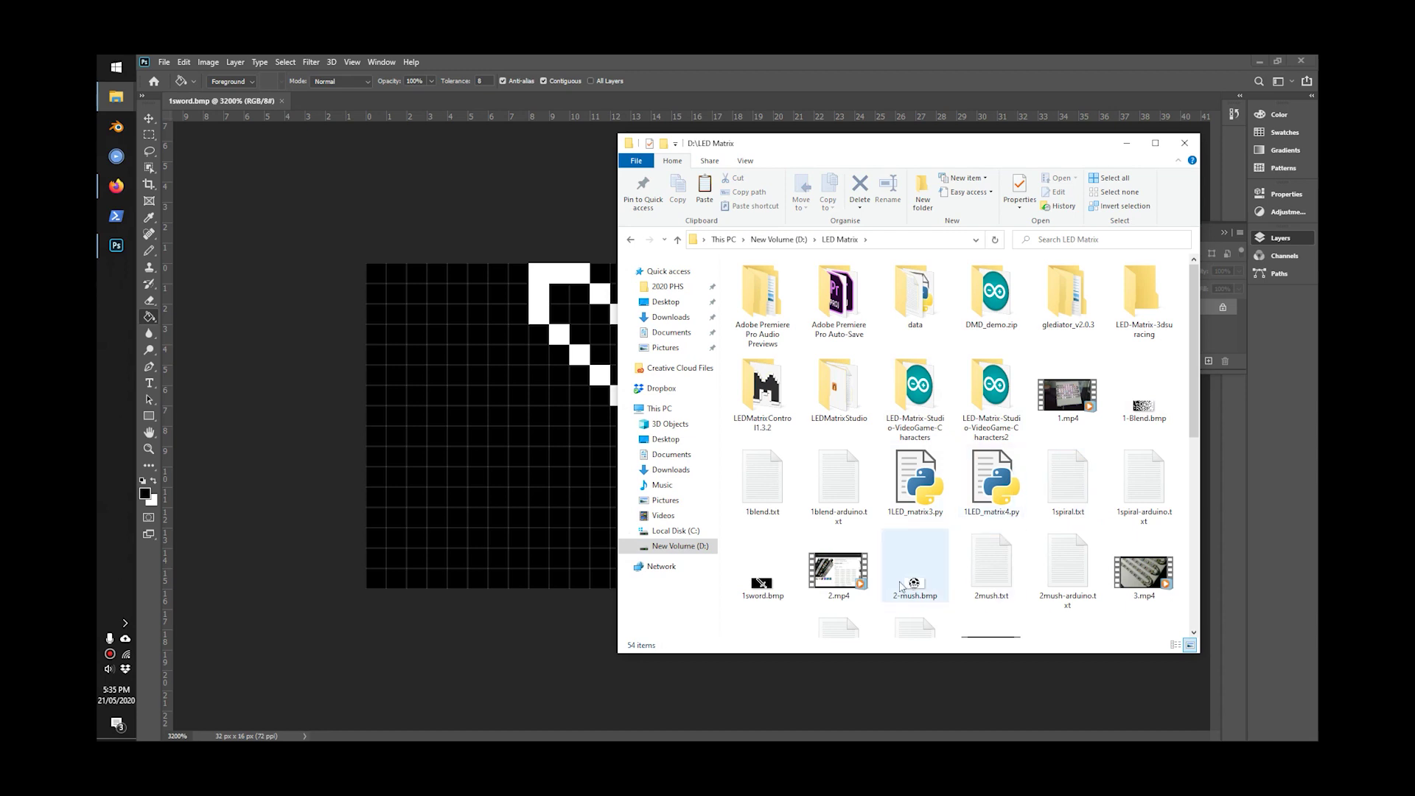
pyautogui.click(763, 586)
pyautogui.doubleClick(763, 586)
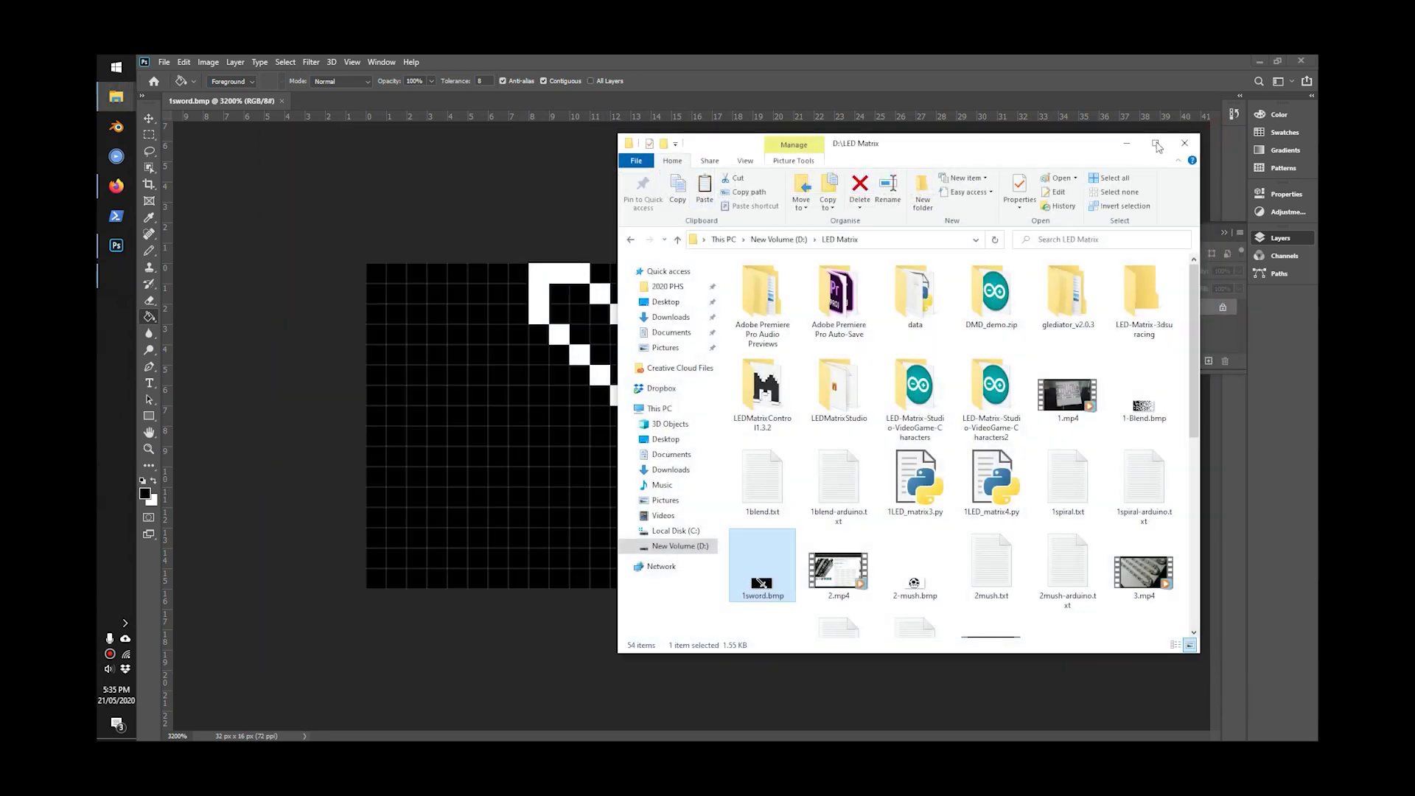
pyautogui.click(1215, 133)
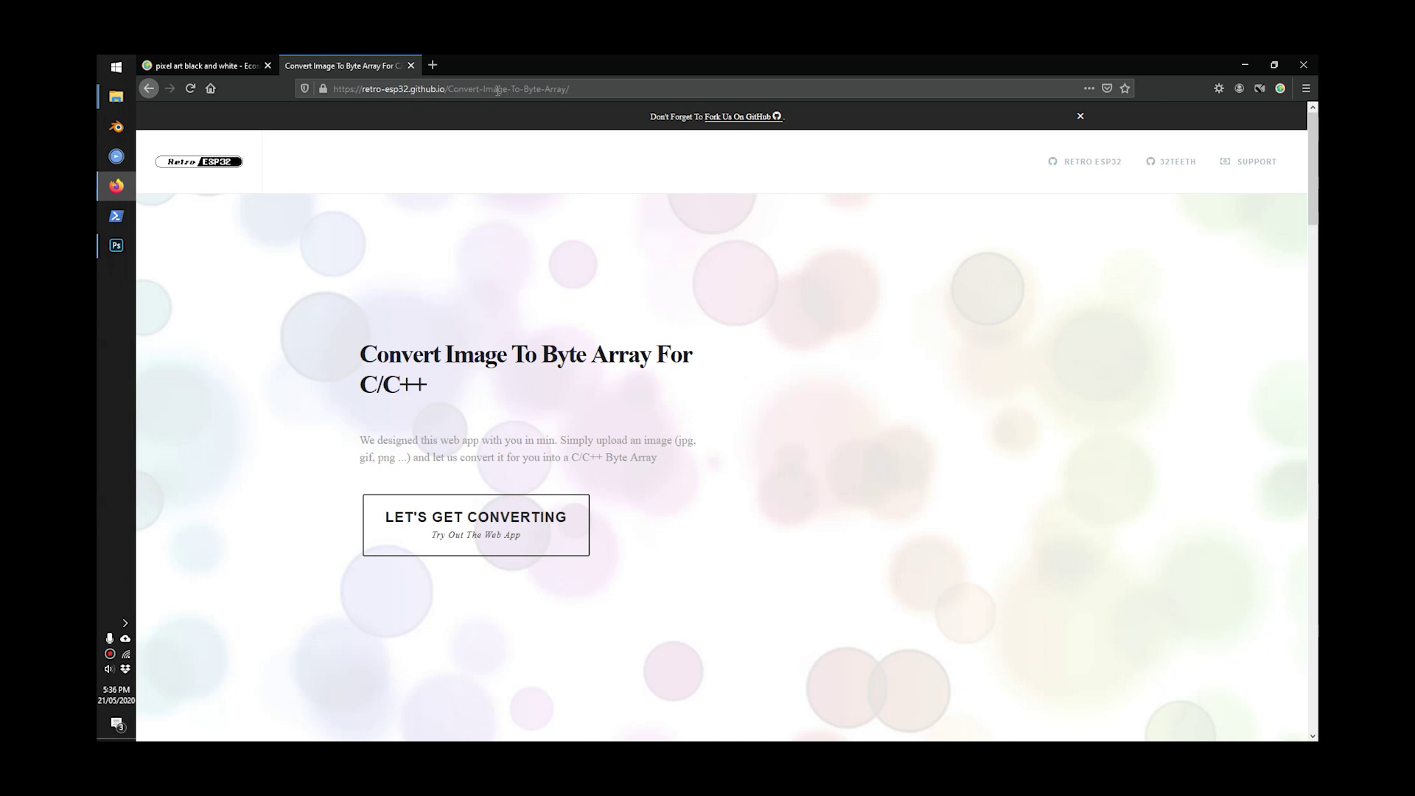
# Step: Start the image to byte array converter and upload 1sword.bmp from the LED Matrix folder
pyautogui.click(476, 540)
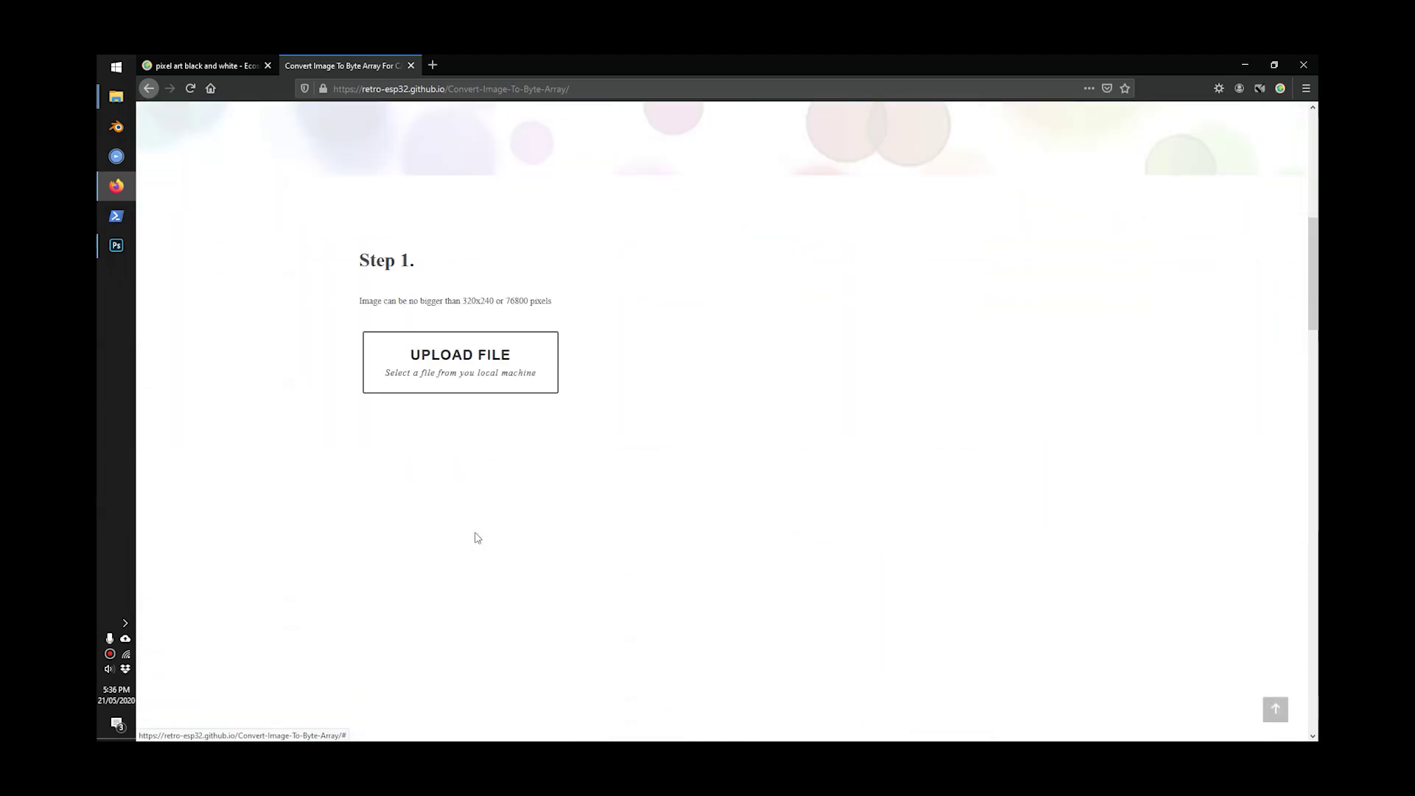
pyautogui.click(463, 261)
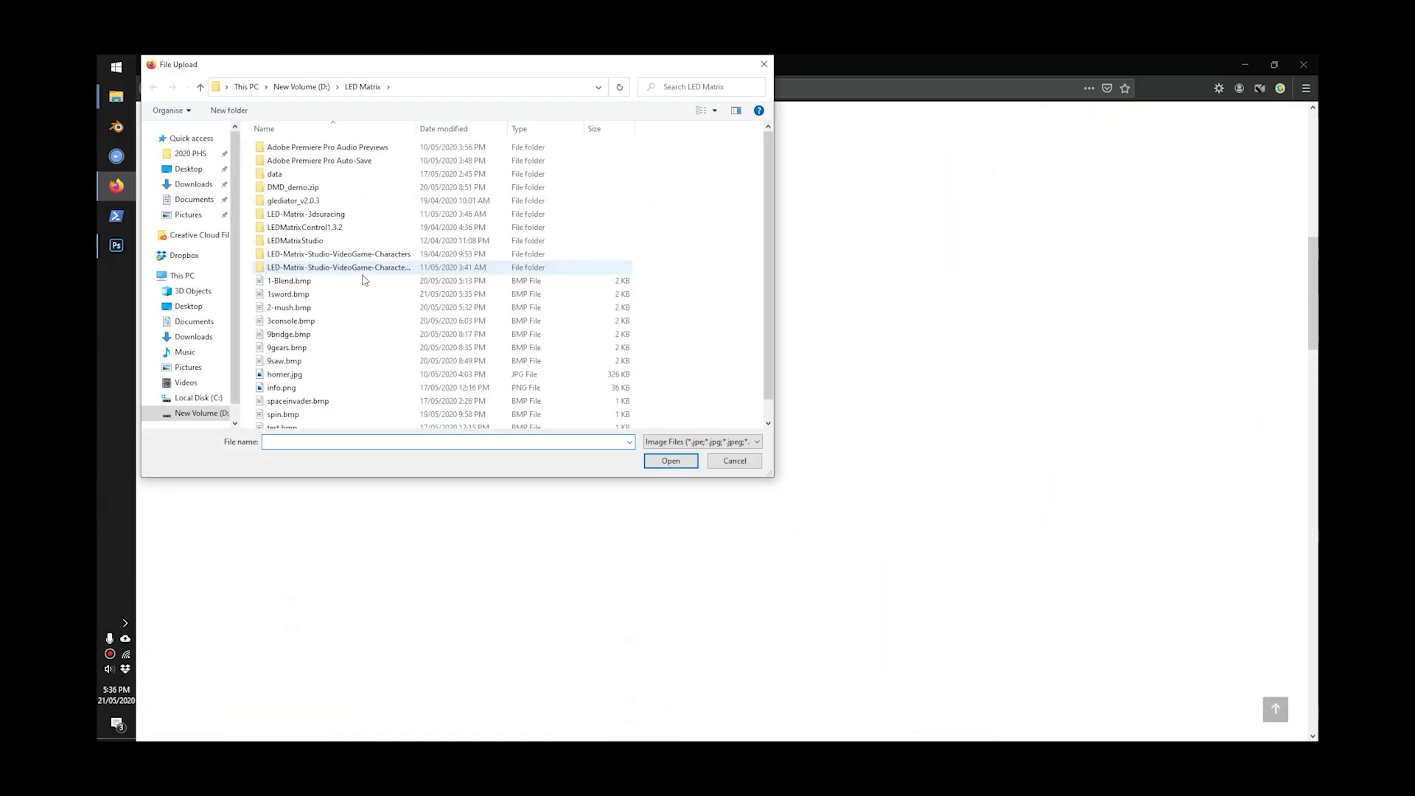
pyautogui.click(288, 294)
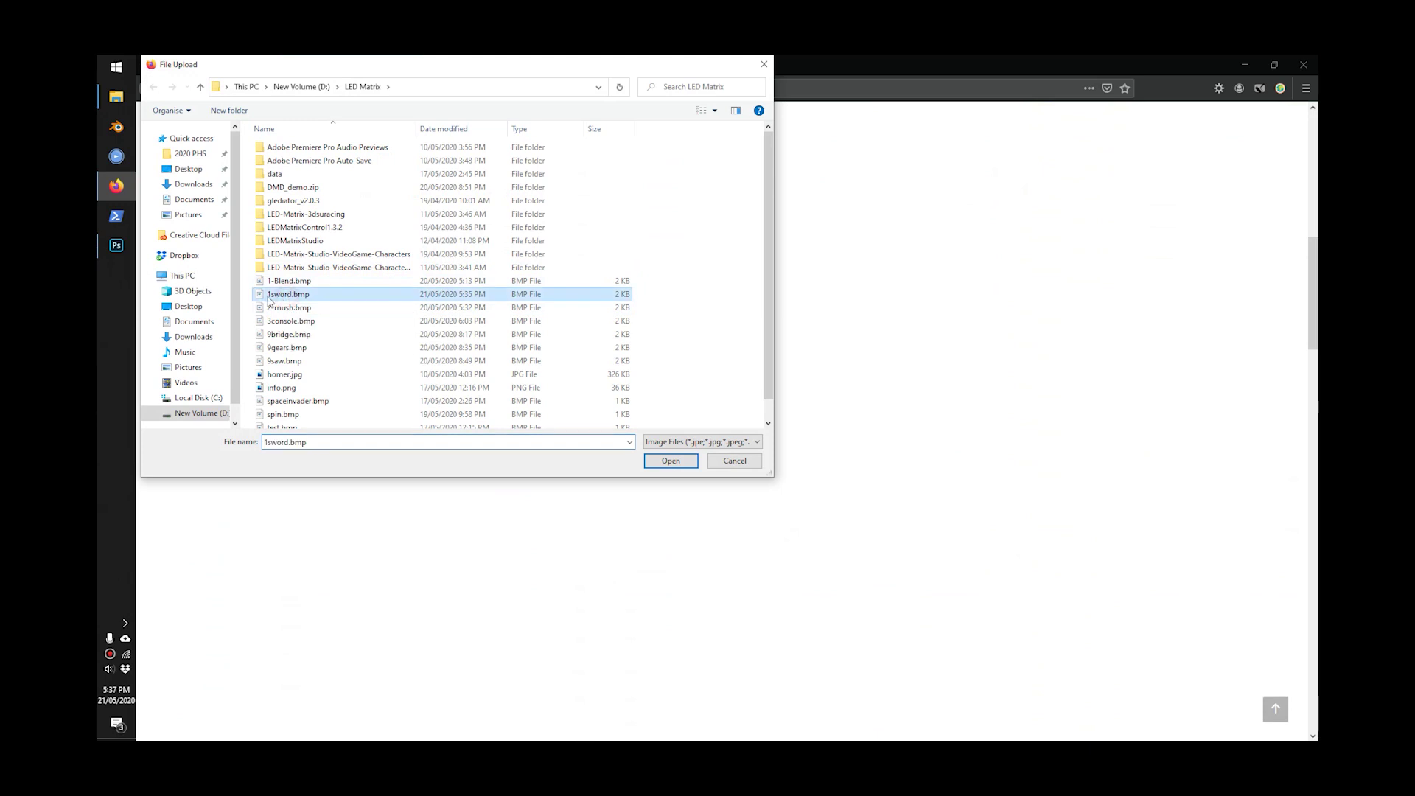
pyautogui.doubleClick(286, 296)
pyautogui.scroll(-6, 284, 303)
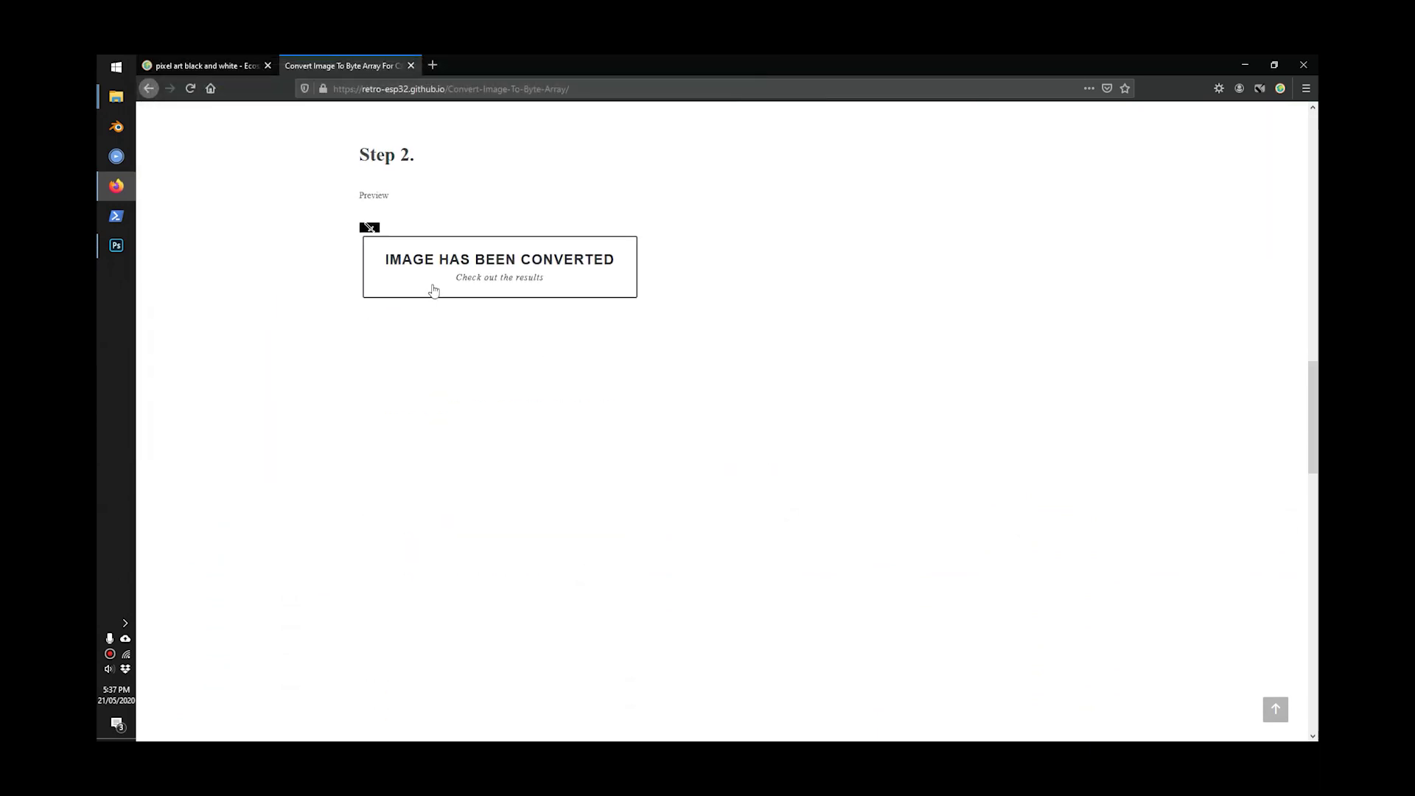
# Step: Show the conversion results and copy the entire generated byte array
pyautogui.click(499, 278)
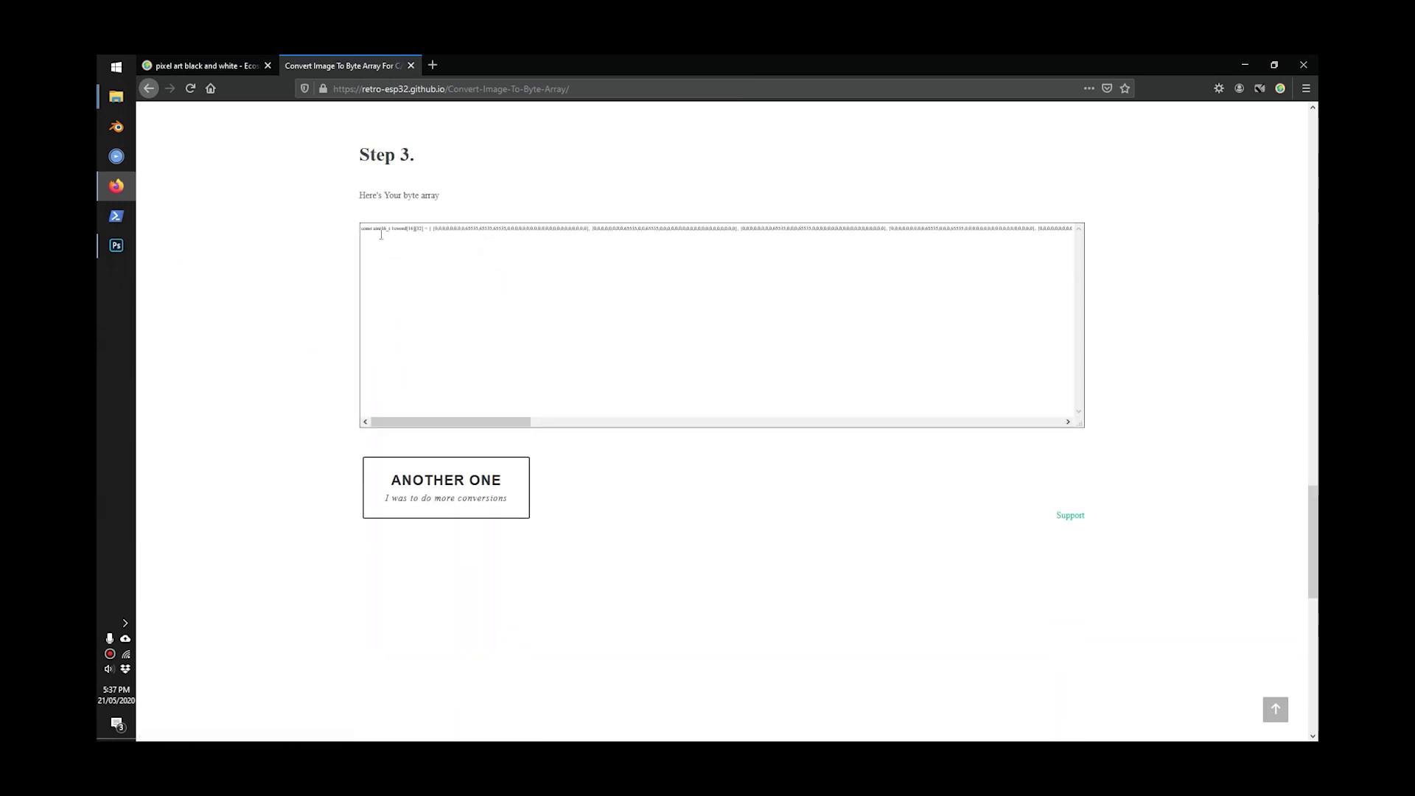
pyautogui.click(374, 233)
pyautogui.hotkey('ctrl', 'a')
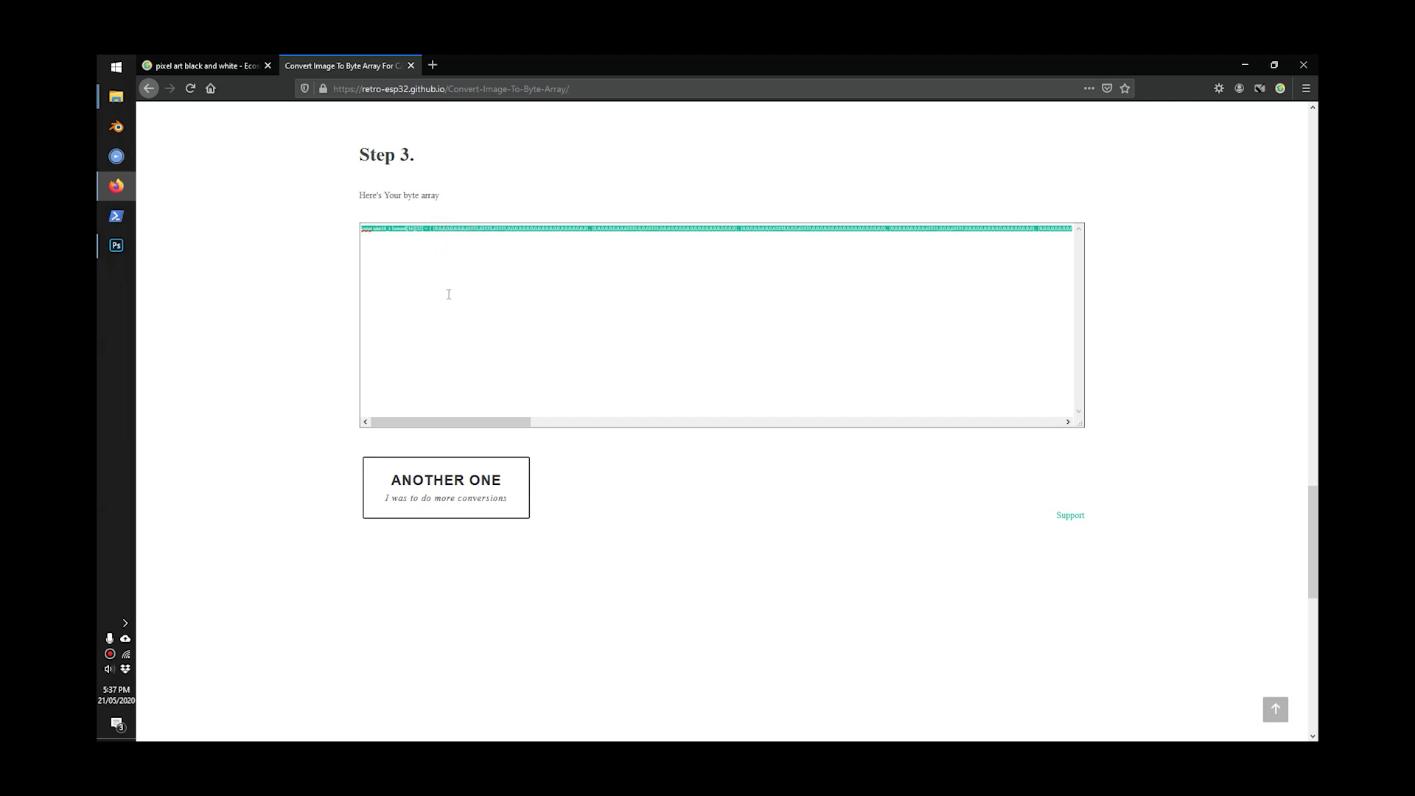
# Step: Switch to the LED Matrix folder in File Explorer and create a new text document named 1sword.txt
pyautogui.moveTo(118, 98)
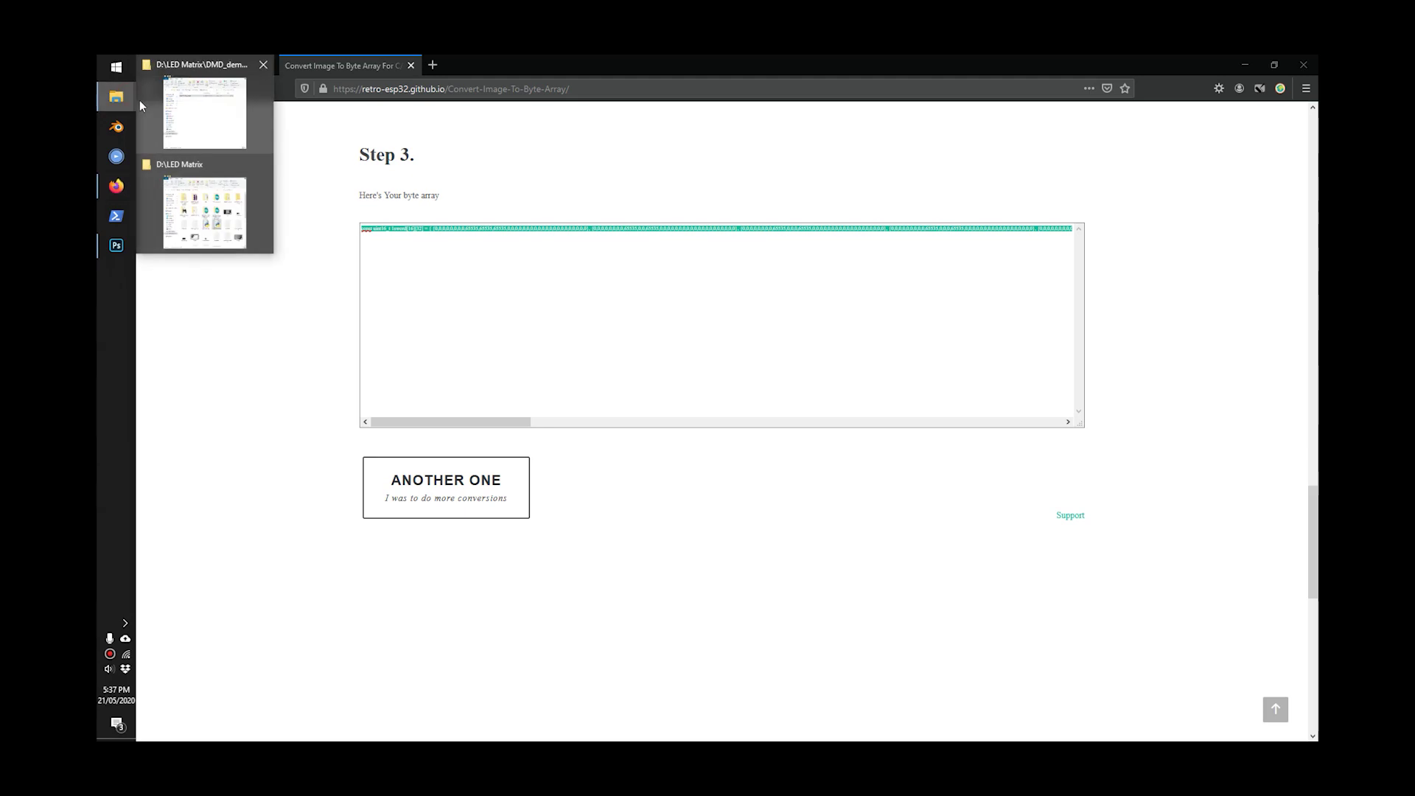
pyautogui.moveTo(203, 140)
pyautogui.click(204, 213)
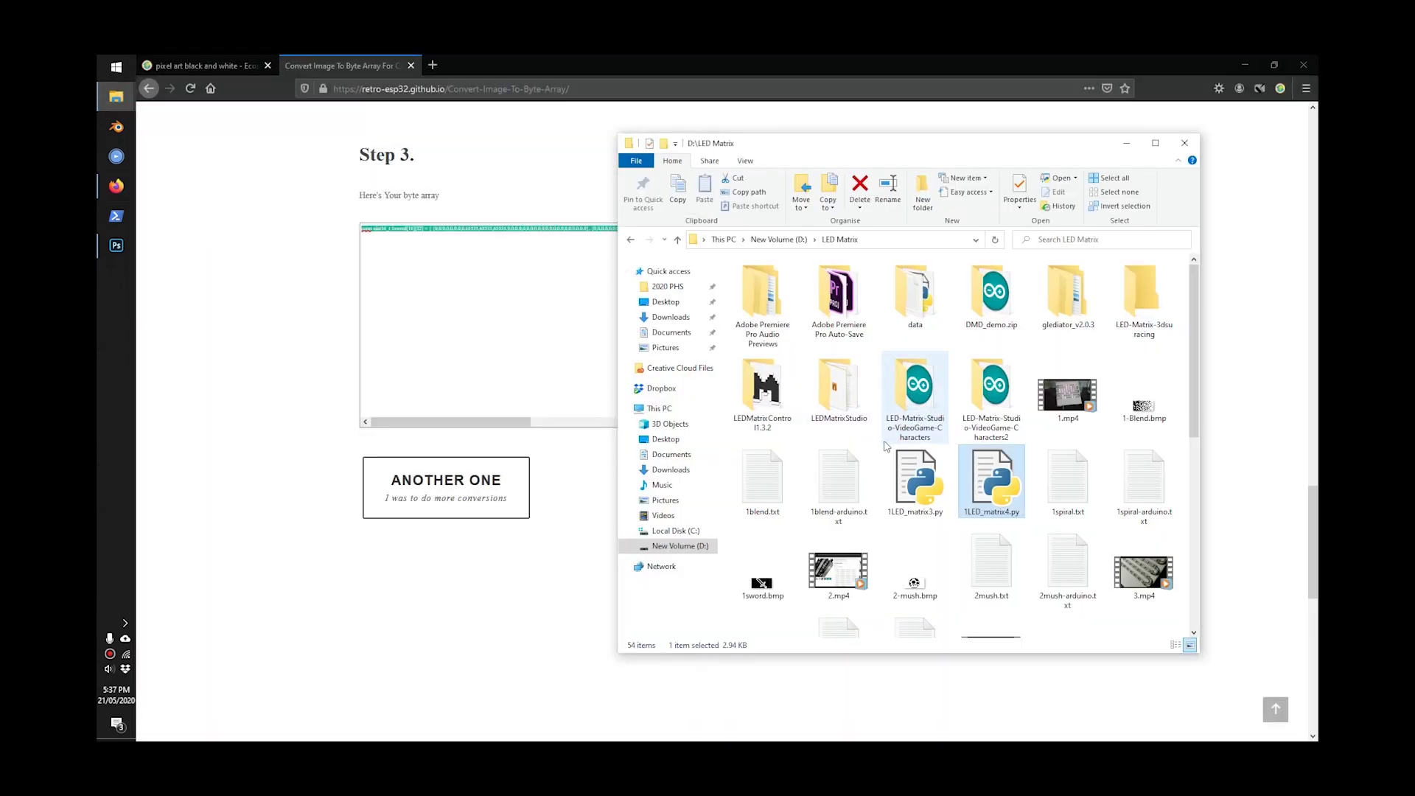
pyautogui.rightClick(878, 442)
pyautogui.moveTo(912, 625)
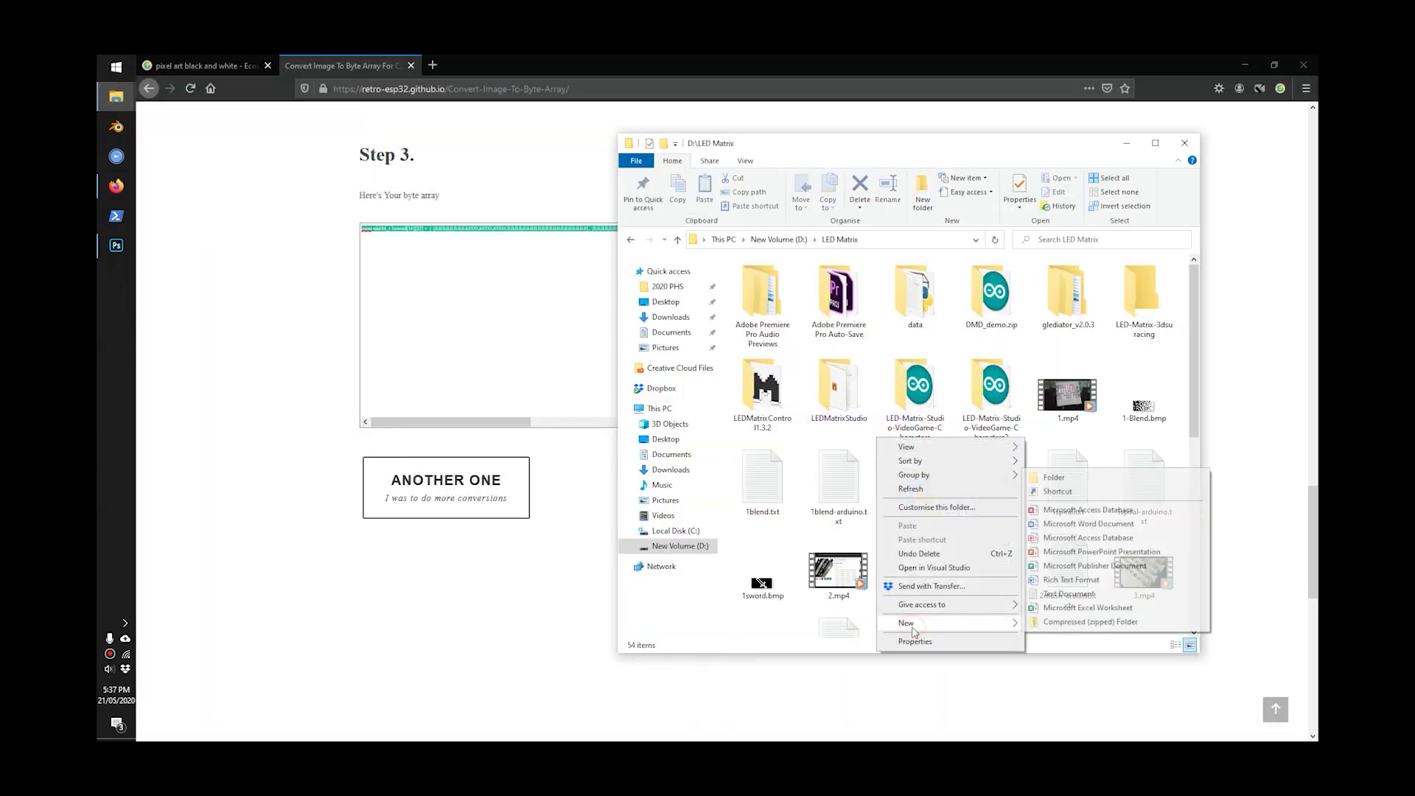
pyautogui.click(1068, 593)
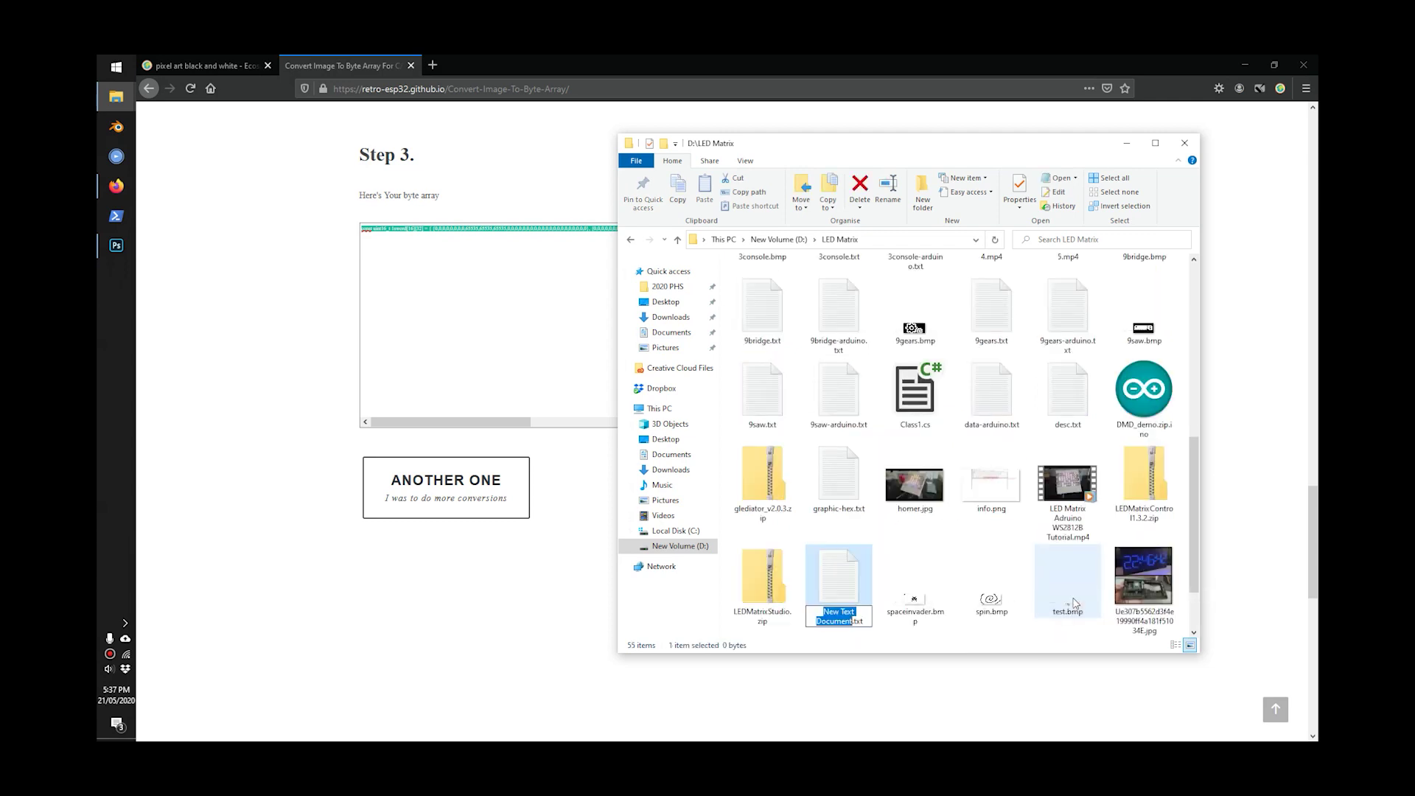
pyautogui.write('1')
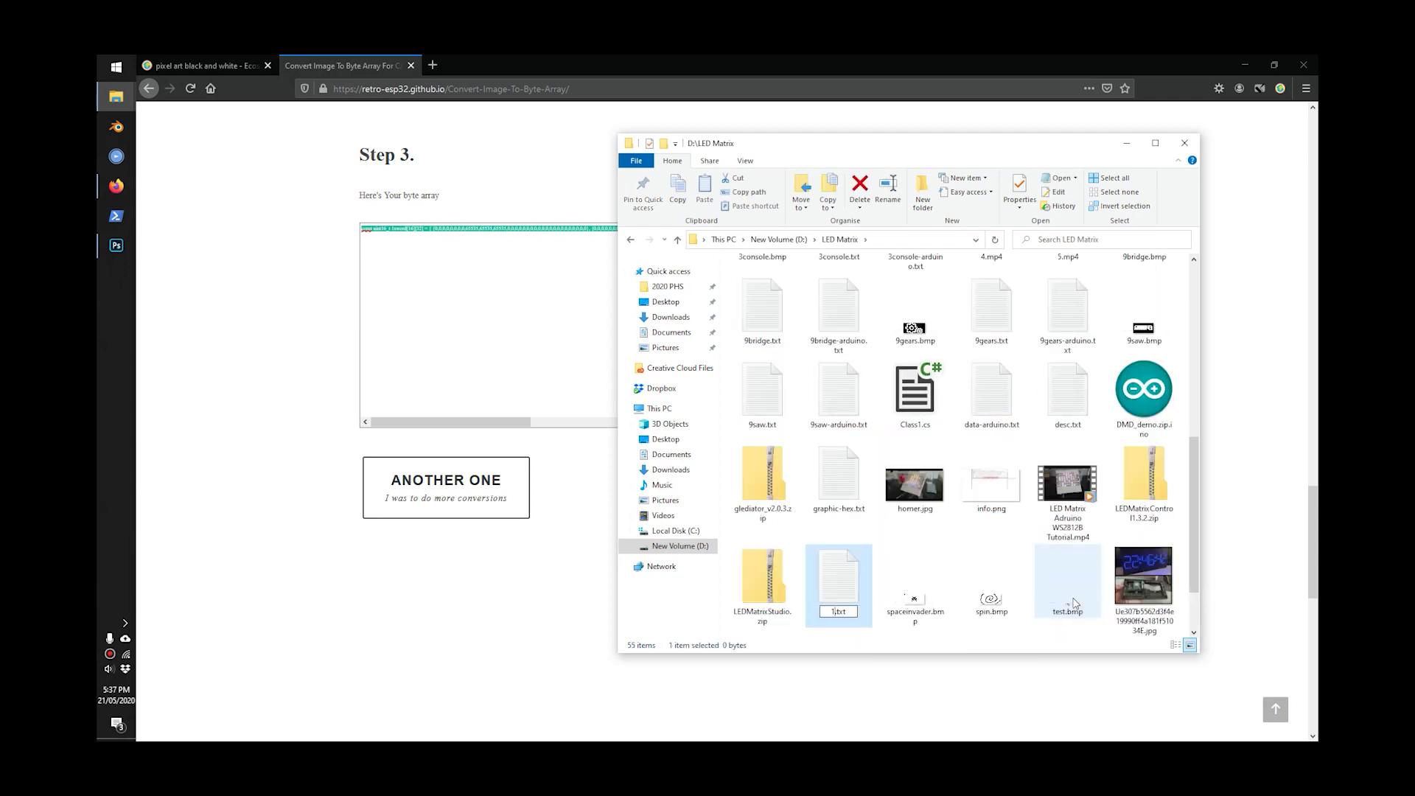
pyautogui.write('sword')
pyautogui.press('Return')
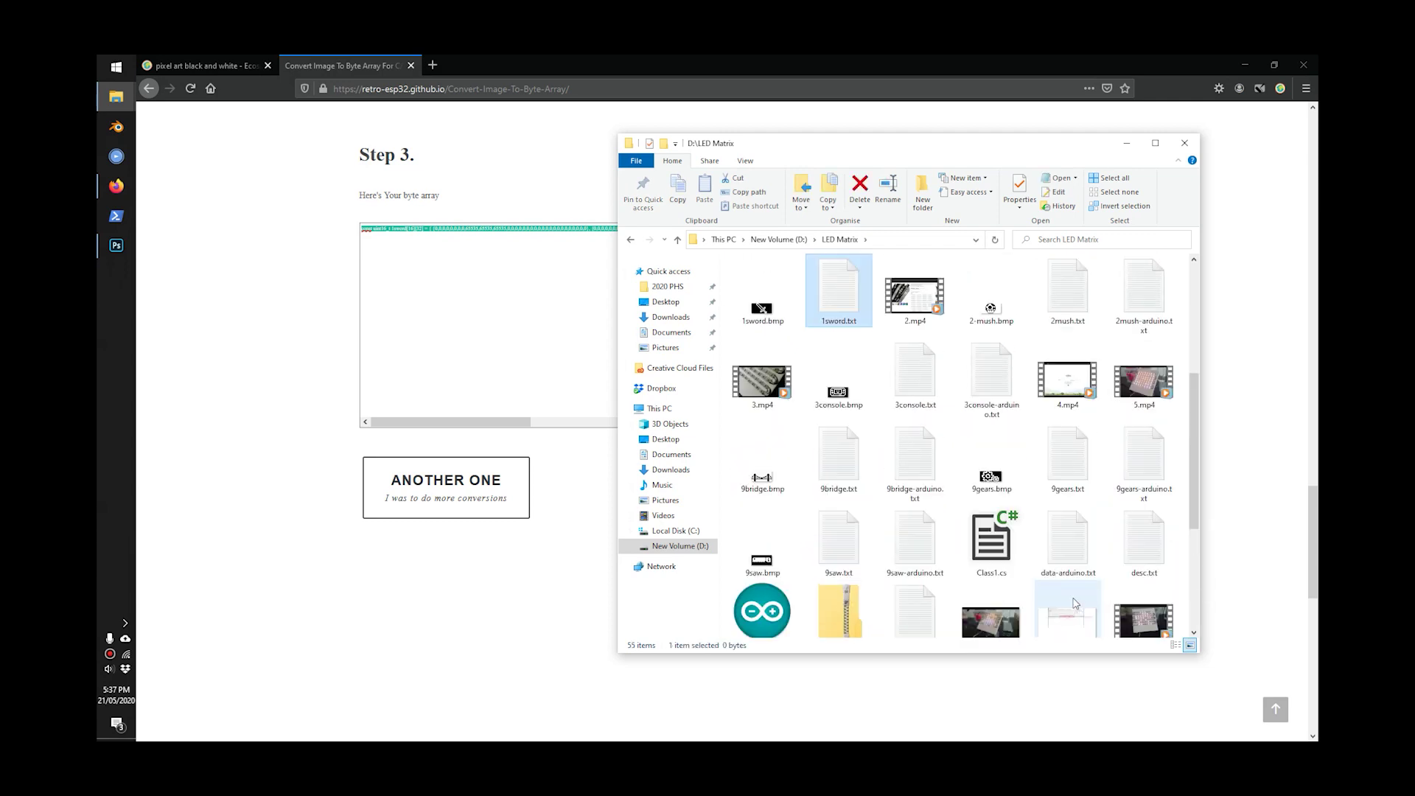
# Step: Open 1sword.txt in Notepad and paste the copied byte array into it
pyautogui.press('Return')
pyautogui.write('const uint16_t 1sword[16][32] = { \t{0,0,0,0,0,0,0,0,65535,65535,65535,0,0,0,0,0,0,0,0,0,0,0,0,0,0,0,0,0,0,0,0,0}, \t{0,0,0,0,0,0,0,0,65535,0,0,65535,0,0,0,0,0,0,0,0,0,0,0,0,0,0,0,0,0,0,0,0}, \t{0,0,0,0,0,0,0,0,65535,0,0,0,65535,0,0,0,0,0,0,0,0,0,0,0,0,0,0,0,0,0,0,0}, \t{0,0,0,0,0,0,0,0,0,65535,0,0,0,65535,0,0,0,0,0,0,0,0,0,0,0,0,0,0,0,0,0,0}, \t{0,0,0,0,0,0,0,0,0,0,65535,0,0,0,65535,0,0,0,0,0,0,0,0,0,0,0,0,0,0,0,0,0}, \t{0,0,0,0,0,0,0,0,0,0,0,65535,0,0,0,65535,0,0,0,0,0,0,0,0,0,0,0,0,0,0,0,0}, \t{0,0,0,0,0,0,0,0,0,0,0,0,65535,0,0,0,65535,0,0,0,65535,65535,0,0,0,0,0,0,0,0,0,0}, \t{0,0,0,0,0,0,0,0,0,0,0,0,0,65535,0,0,0,65535,0,65535,0,65535,0,0,0,0,0,0,0,0,0,0}, \t{0,0,0,0,0,0,0,0,0,0,0,0,0,0,65535,0,0,0,65535,0,65535,0,0,0,0,0,0,0,0,0,0,0}, \t{0,0,0,0,0,0,0,0,0,0,0,0,0,0,0,65535,0,0,65535,0,65535,0,0,0,0,0,0,0,0,0,0,0}, \t{0,0,0,0,0,0,0,0,0,0,0,0,0,0,0,0,65535,65535,0,65535,0,0,0,0,0,0,0,0,0,0,0,0}, \t{0,0,0,0,0,0,0,0,0,0,0,0,0,0,0,65535,0,0,65535,0,65535,0,0,0,0,0,0,0,0,0,0,0}, \t{0,0,0,0,0,0,0,0,0,0,0,0,0,0,65535,0,65535,65535,0,65535,0,65535,0,0,0,0,0,0,0,0,0,0}, \t{0,0,0,0,0,0,0,0,0,0,0,0,0,0,65535,65535,0,0,0,0,65535,0,65535,65535,0,0,0,0,0,0,0,0}, \t{0,0,0,0,0,0,0,0,0,0,0,0,0,0,0,0,0,0,0,0,0,65535,0,65535,0,0,0,0,0,0,0,0}, \t{0,0,0,0,0,0,0,0,0,0,0,0,0,0,0,0,0,0,0,0,0,65535,65535,65535,0,0,0,0,0,0,0,0},  };')
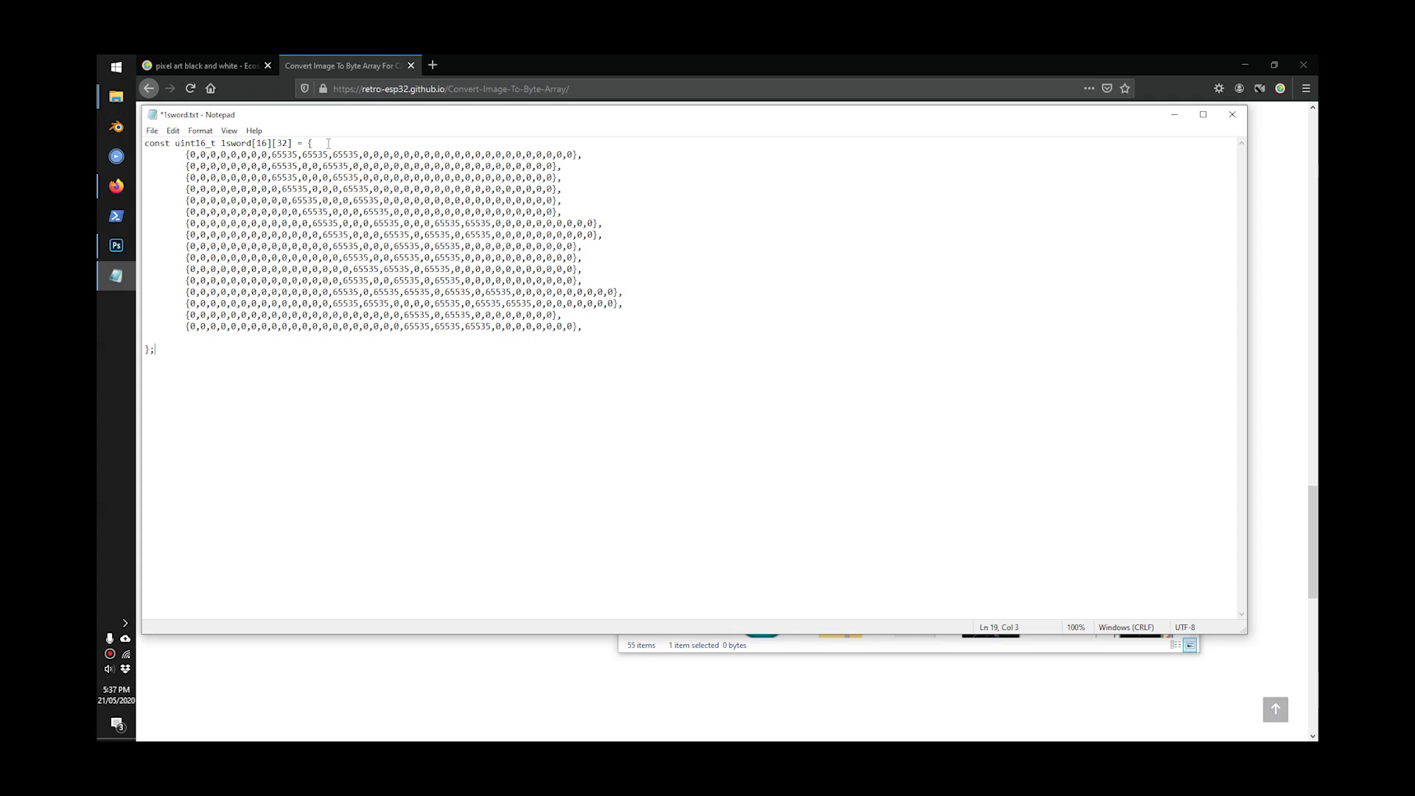
# Step: Delete the array's opening declaration line, its closing brace with semicolon and the leftover empty lines, leaving only the data rows
pyautogui.moveTo(328, 143); pyautogui.dragTo(145, 143)
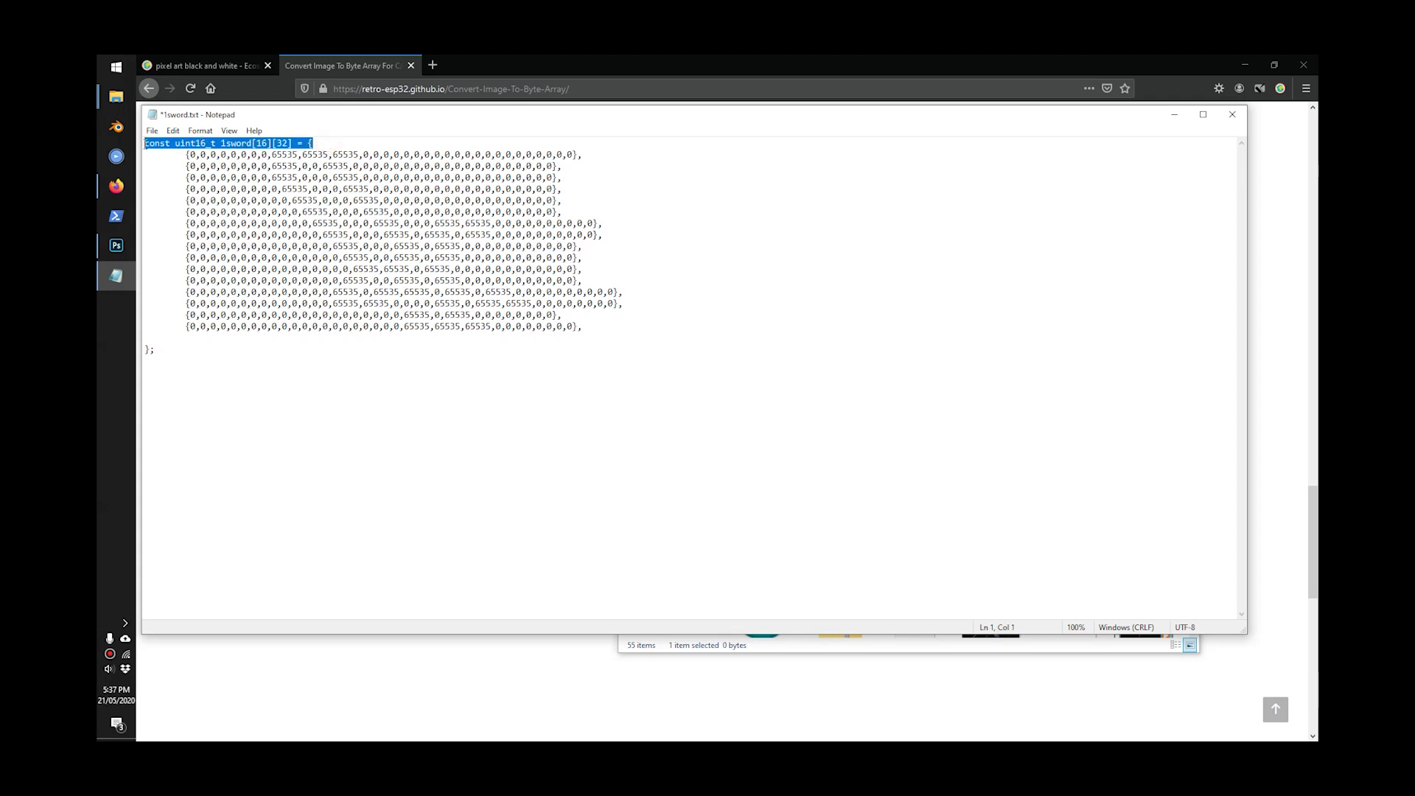
pyautogui.moveTo(302, 116); pyautogui.dragTo(340, 124)
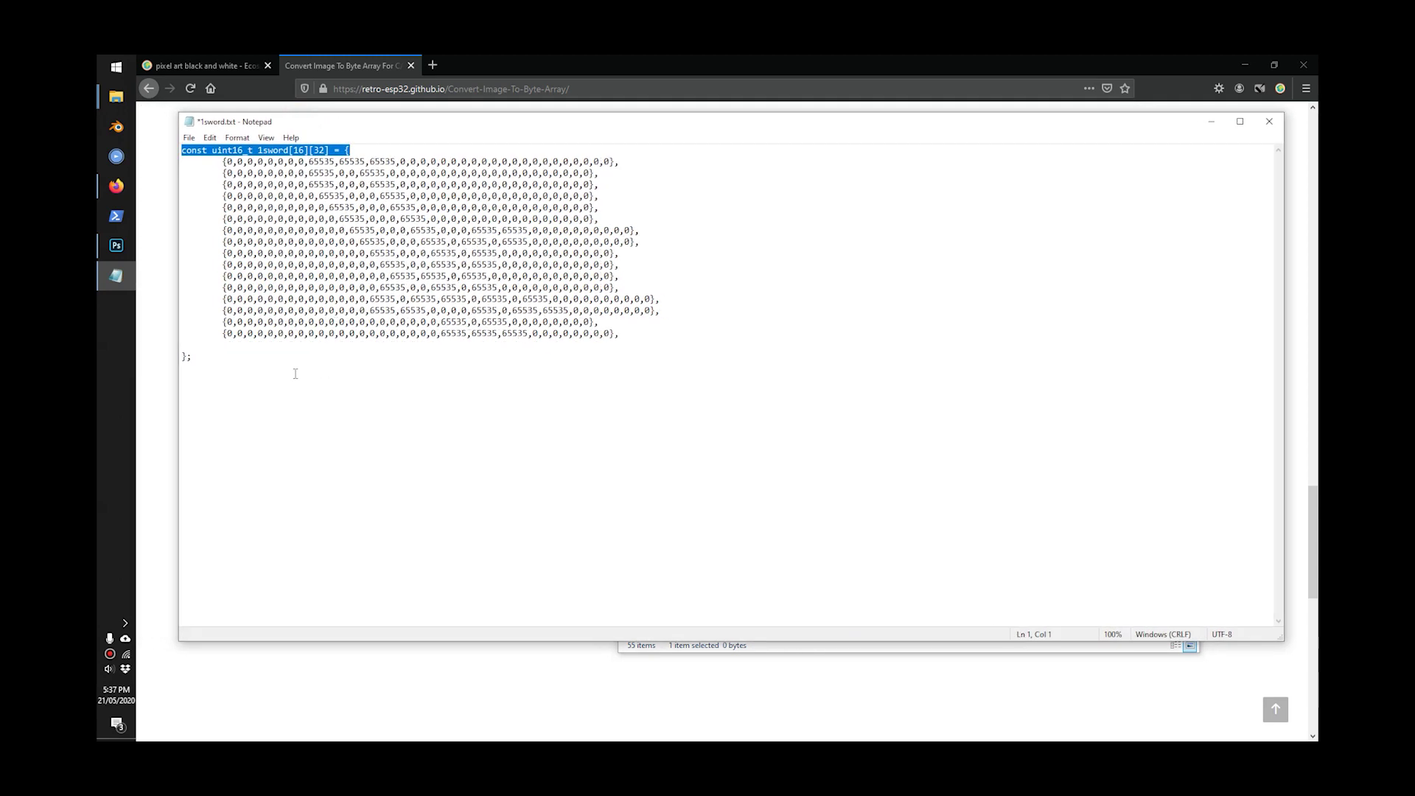
pyautogui.press('Delete')
pyautogui.doubleClick(185, 356)
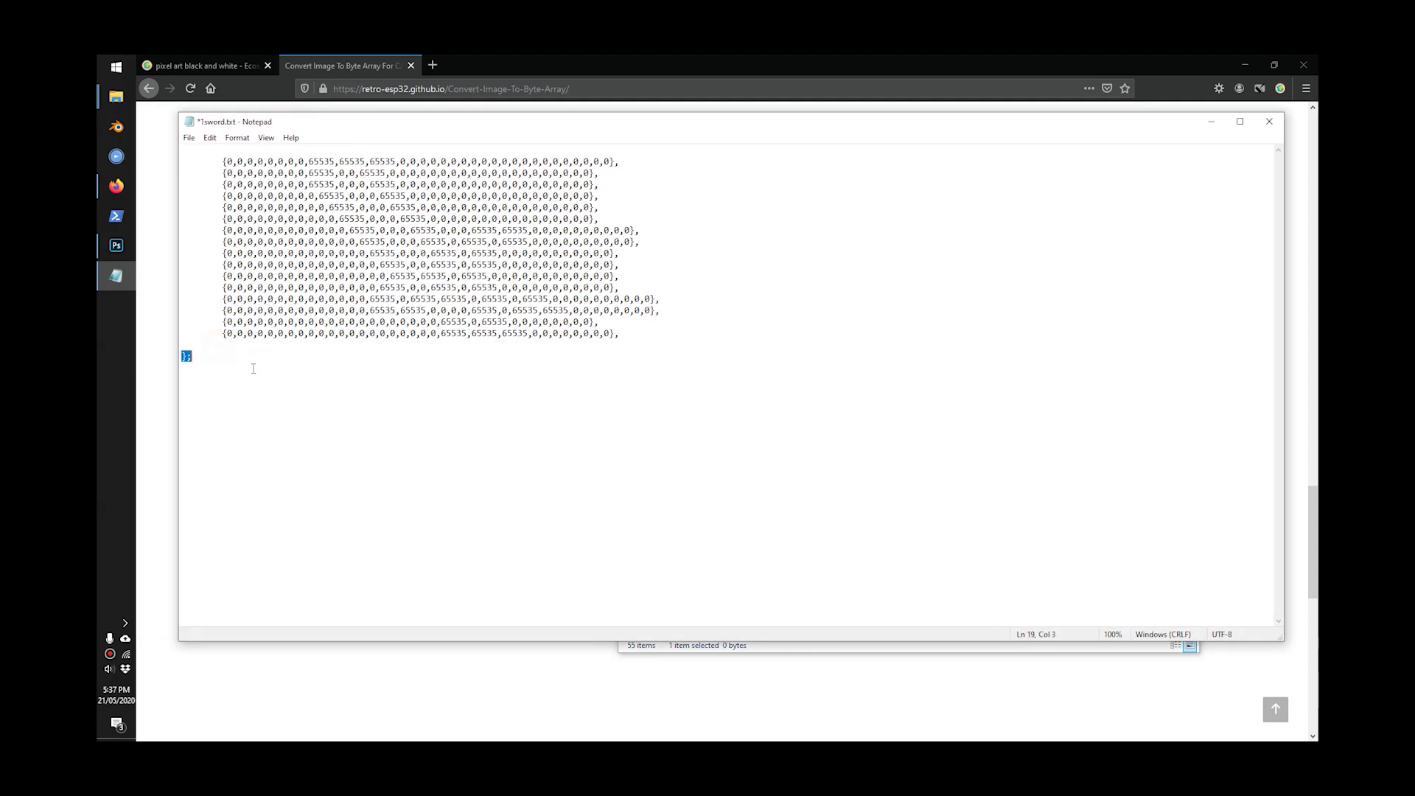
pyautogui.press('BackSpace')
pyautogui.press('BackSpace')
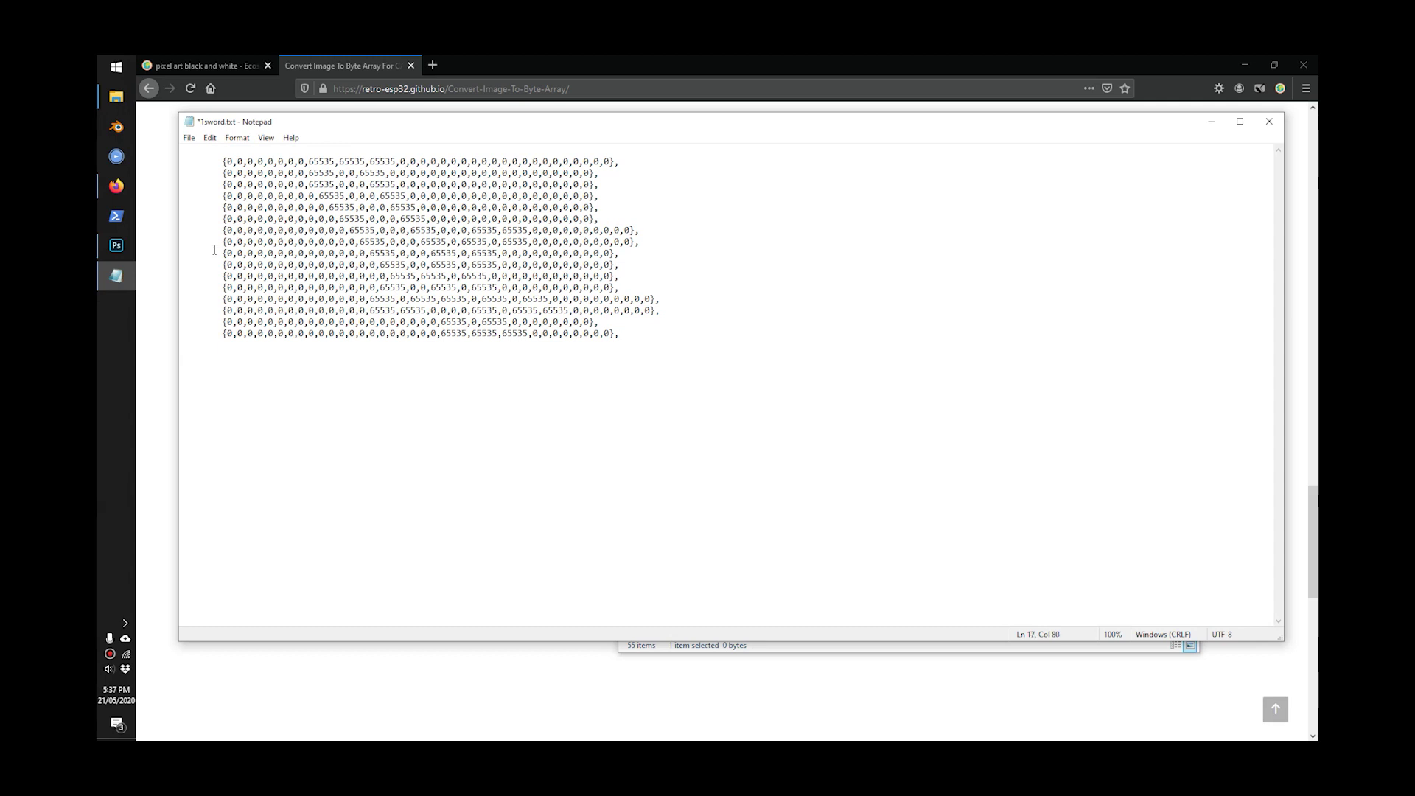
pyautogui.click(227, 149)
pyautogui.press('Delete')
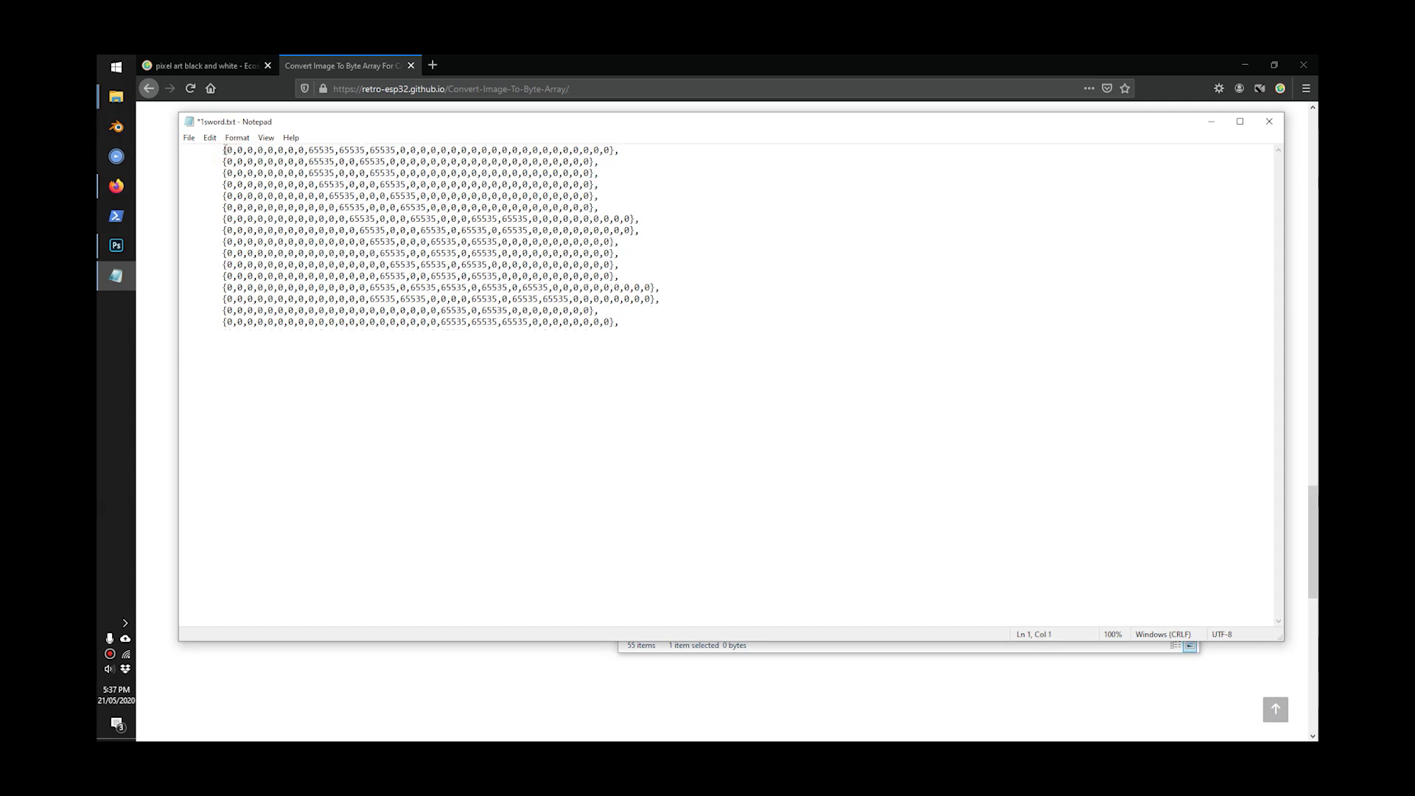
# Step: Select the indentation before the first data row and open the Replace dialog
pyautogui.moveTo(223, 150); pyautogui.dragTo(159, 149)
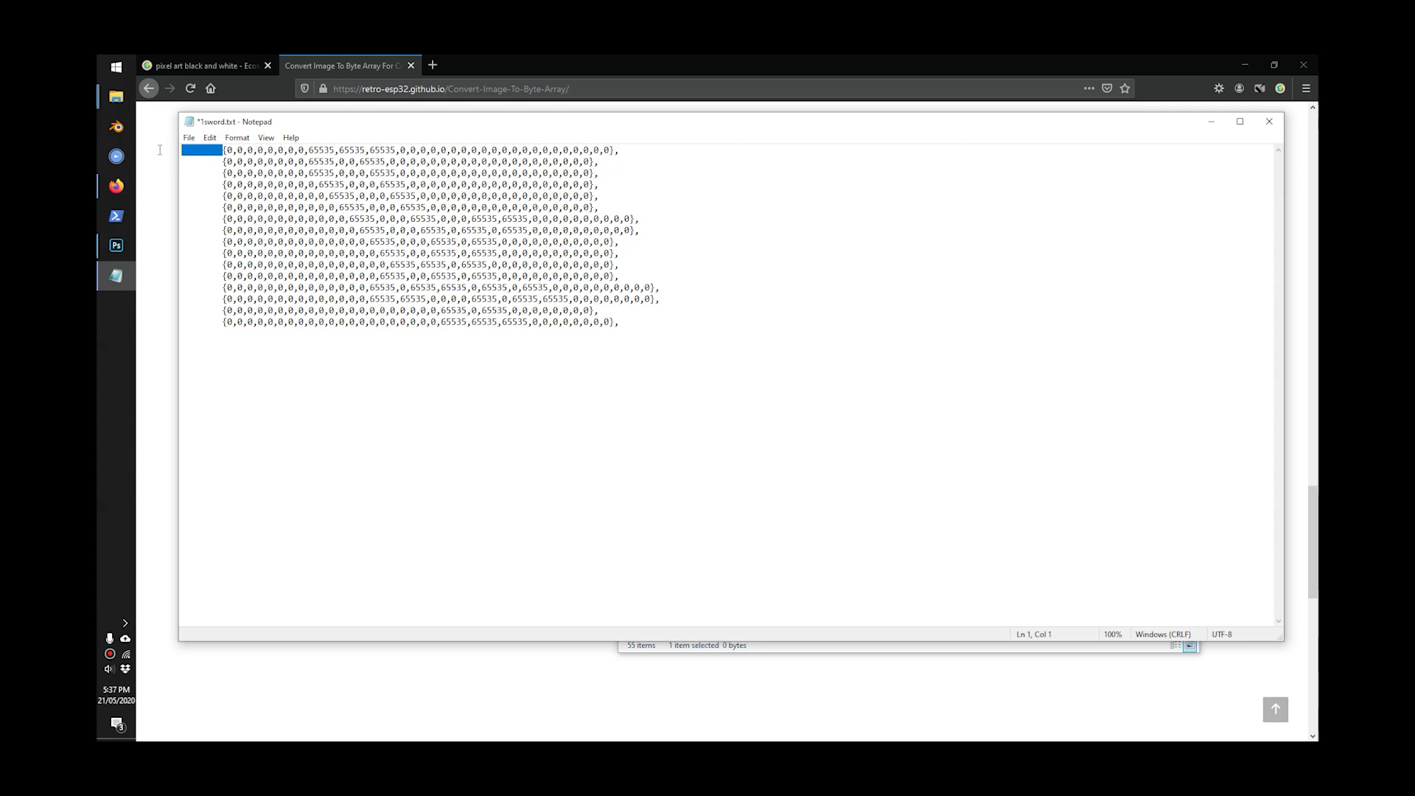
pyautogui.click(213, 143)
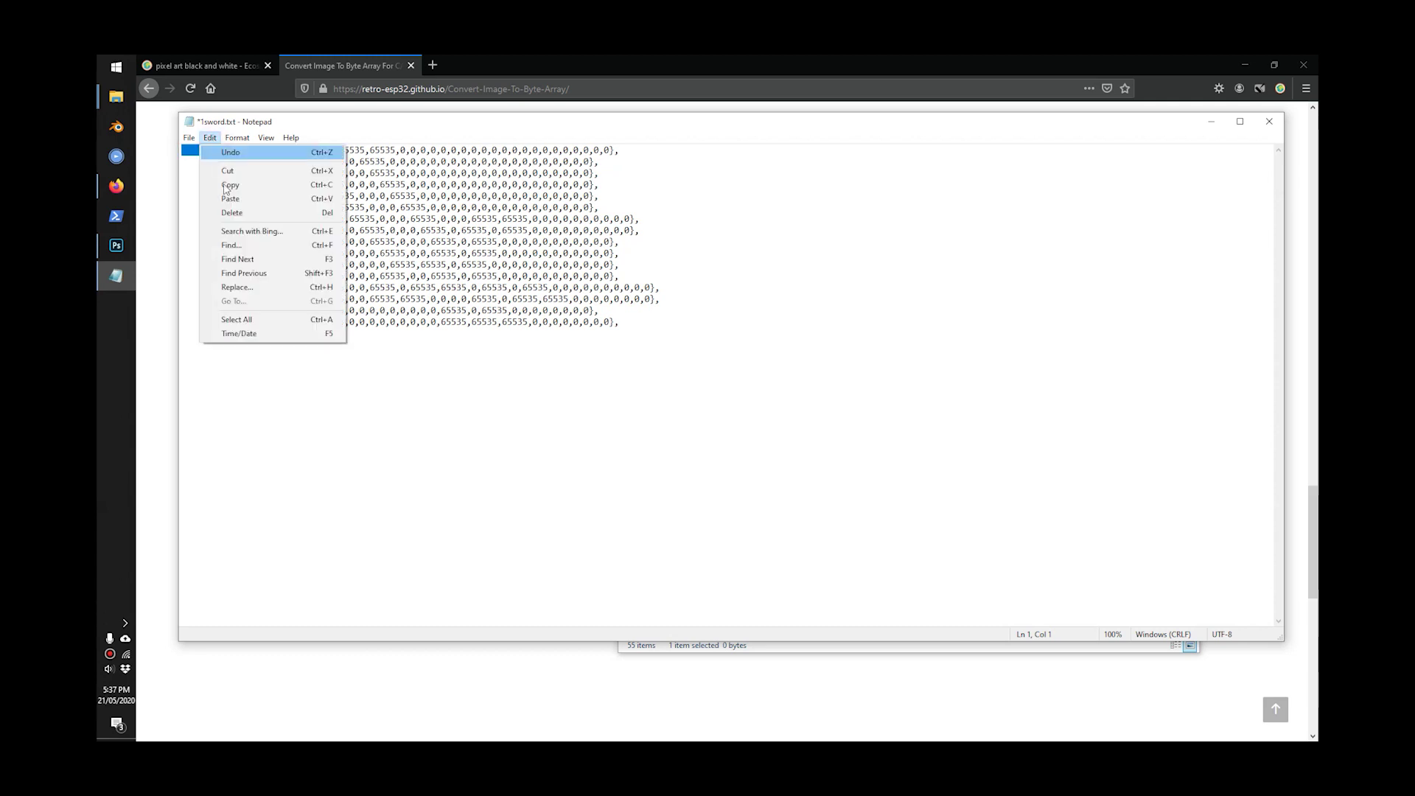
pyautogui.click(258, 287)
pyautogui.click(324, 241)
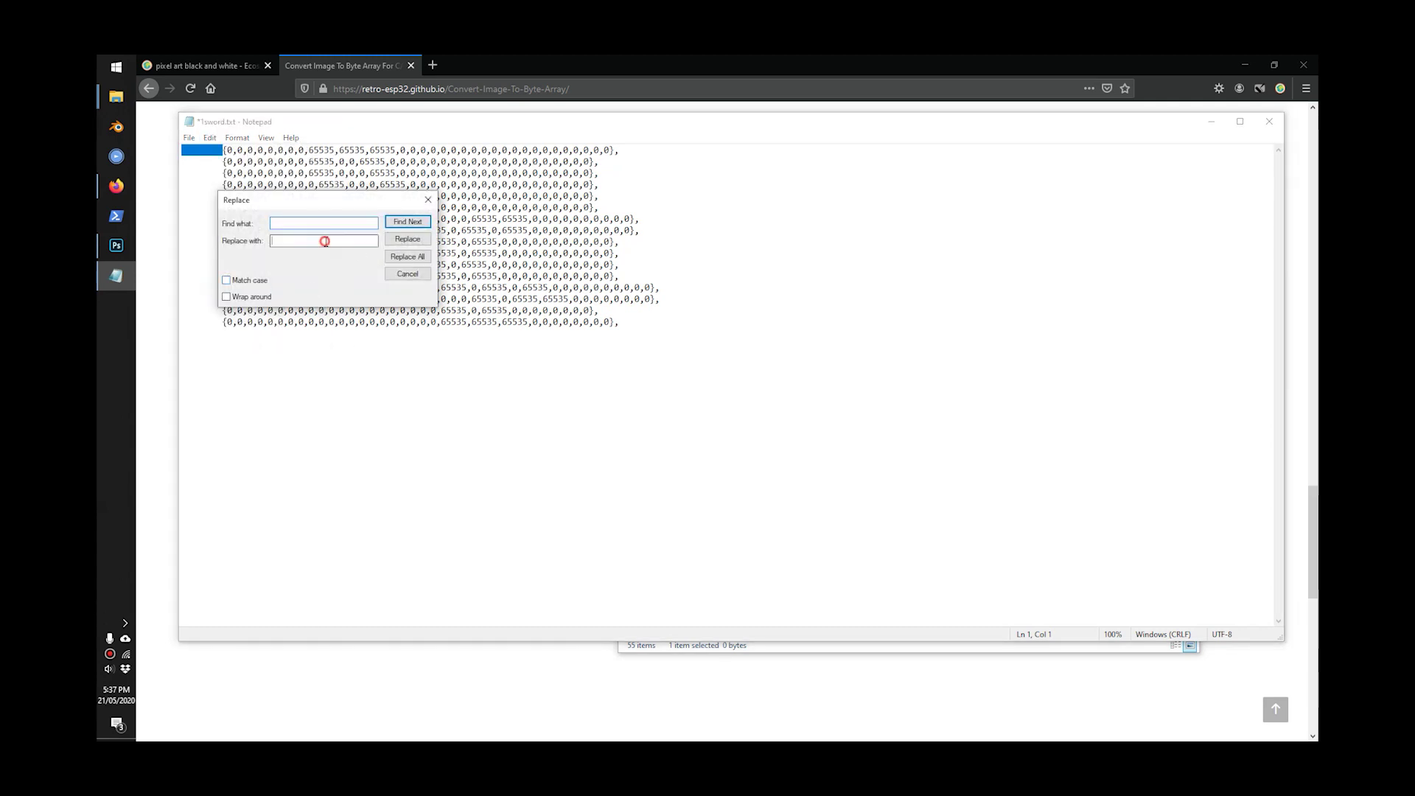